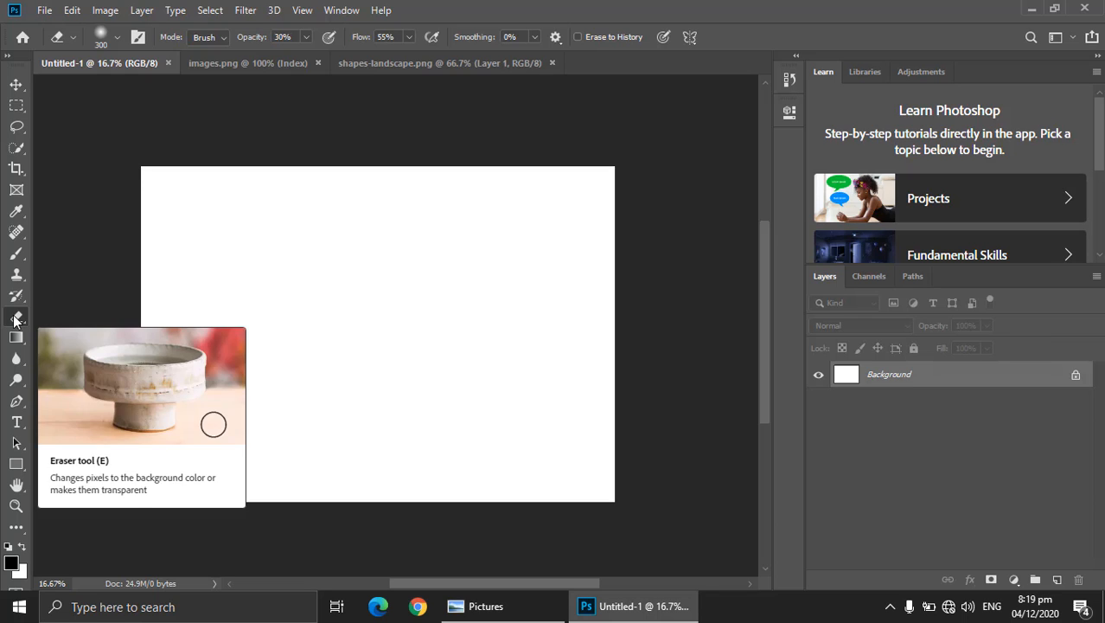
Step: Activate the Pen tool for the blank Untitled-1 document and keep its drawing mode on Shape
{"action": "left_click", "coordinate": [17, 400]}
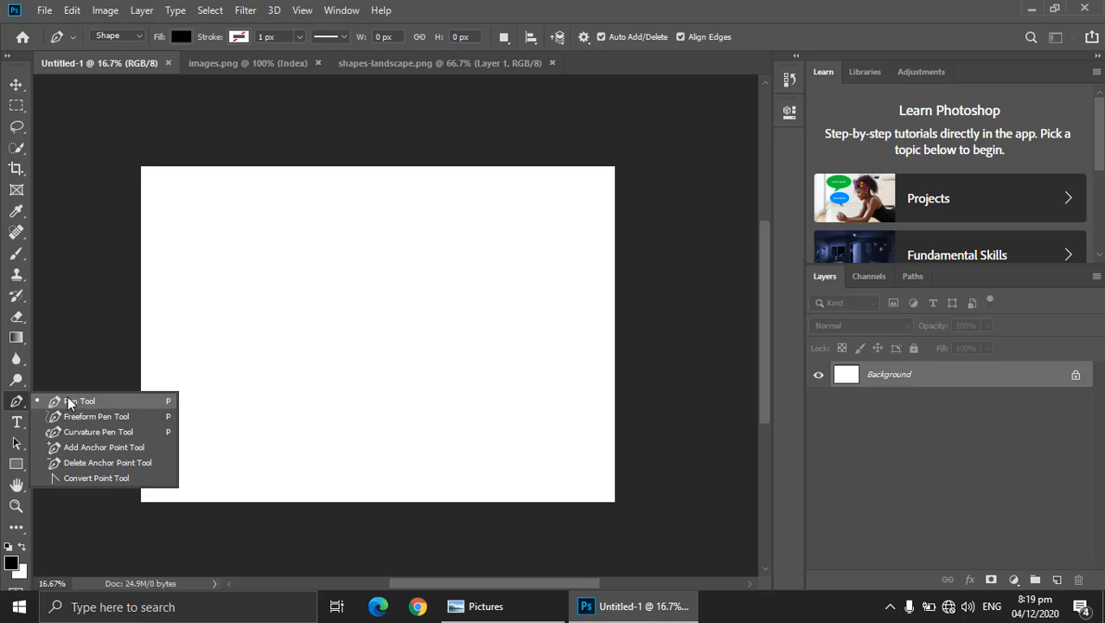
{"action": "left_click", "coordinate": [67, 398]}
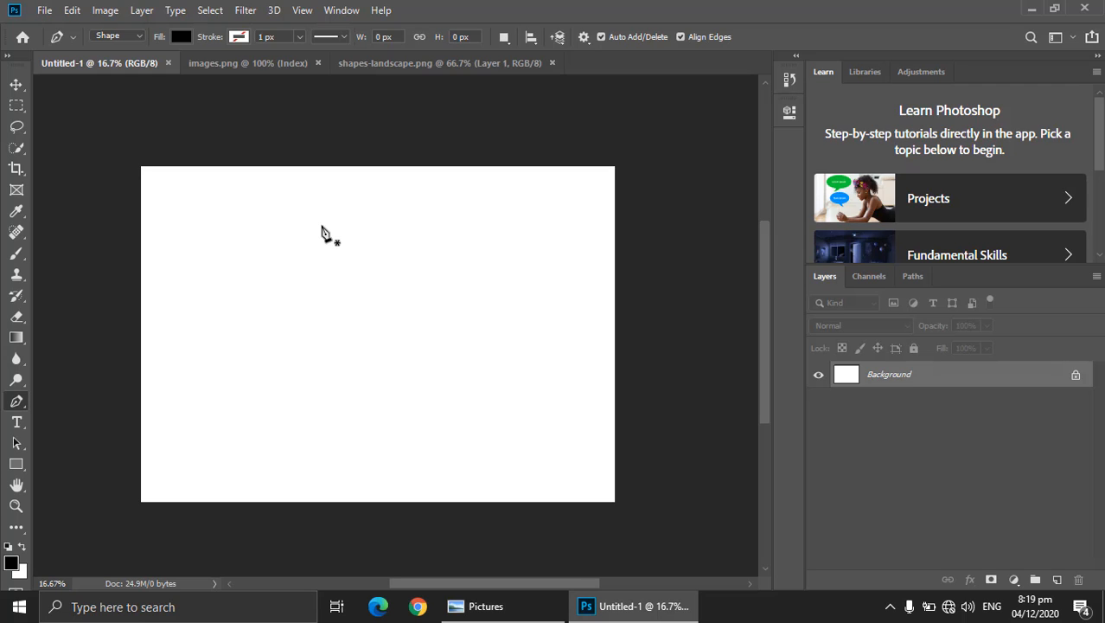
{"action": "left_click", "coordinate": [289, 227], "text": "ctrl"}
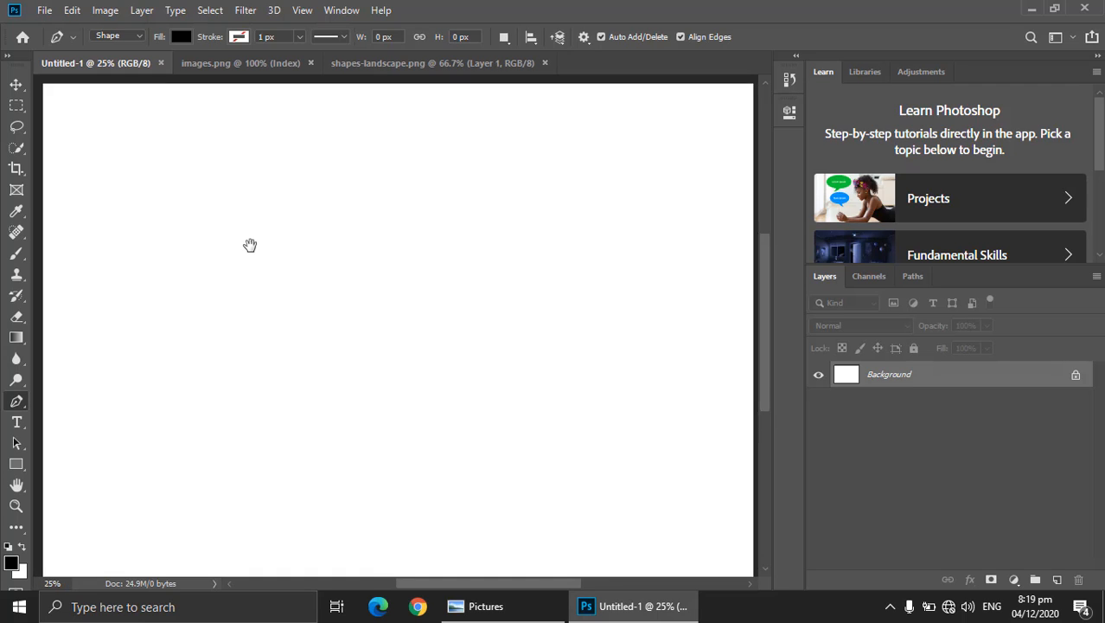
{"action": "left_click_drag", "start_coordinate": [249, 244], "coordinate": [240, 249]}
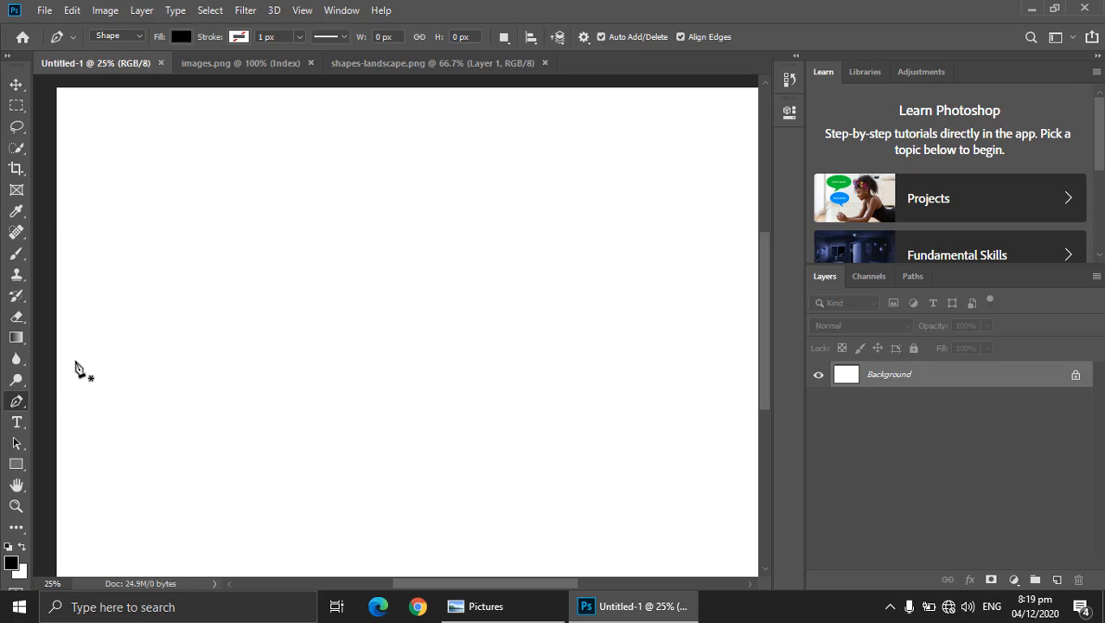
{"action": "left_click", "coordinate": [18, 401]}
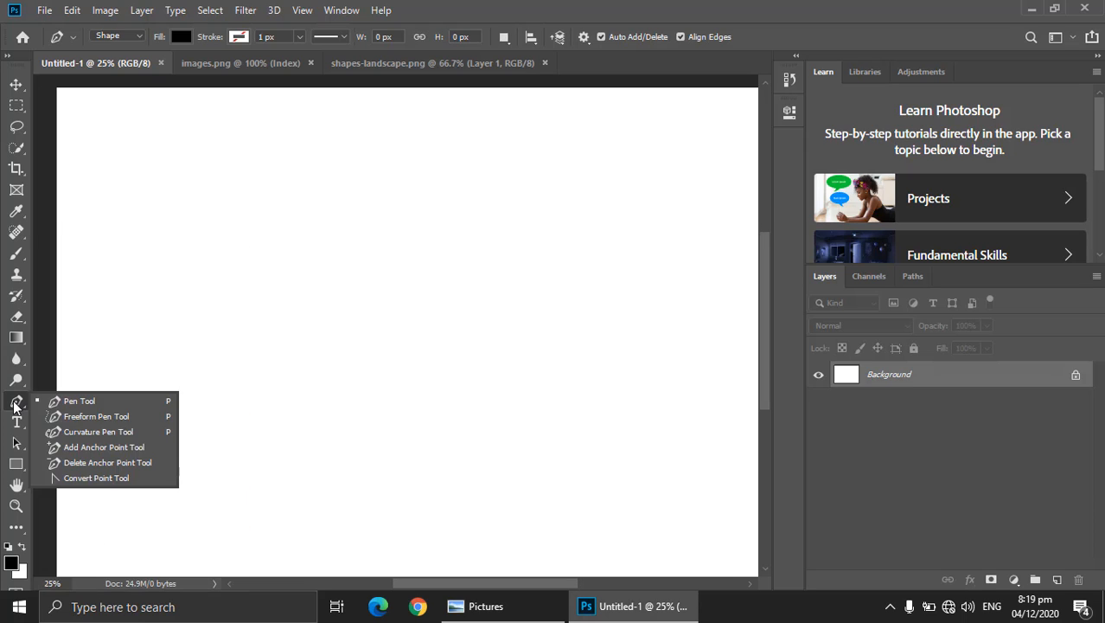
{"action": "left_click", "coordinate": [66, 400]}
{"action": "left_click", "coordinate": [18, 401]}
{"action": "left_click", "coordinate": [65, 402]}
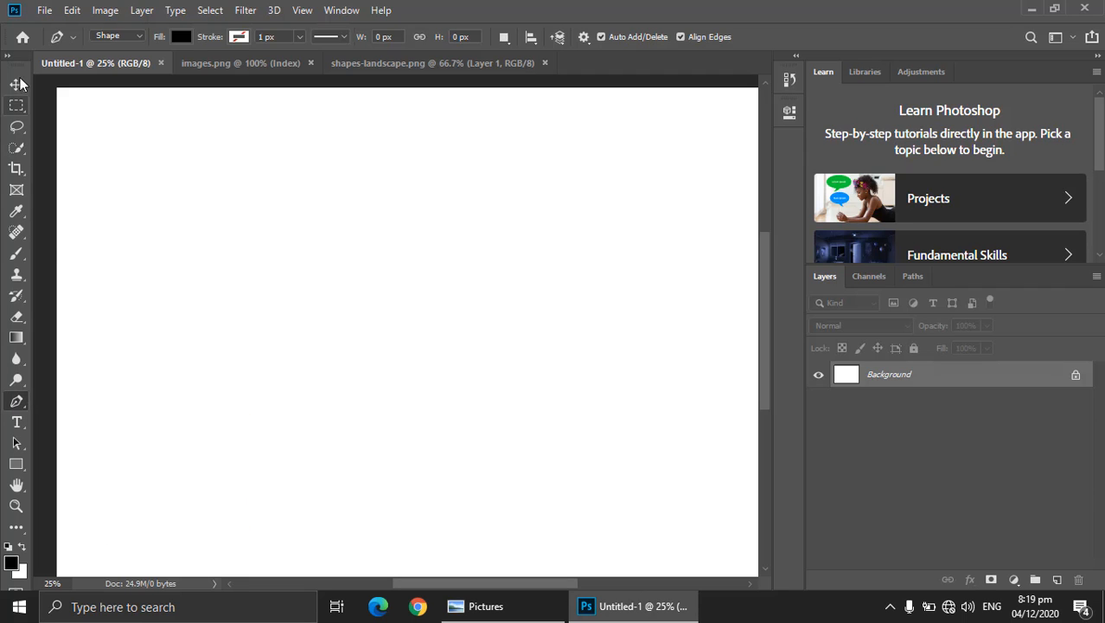
{"action": "right_click", "coordinate": [16, 401]}
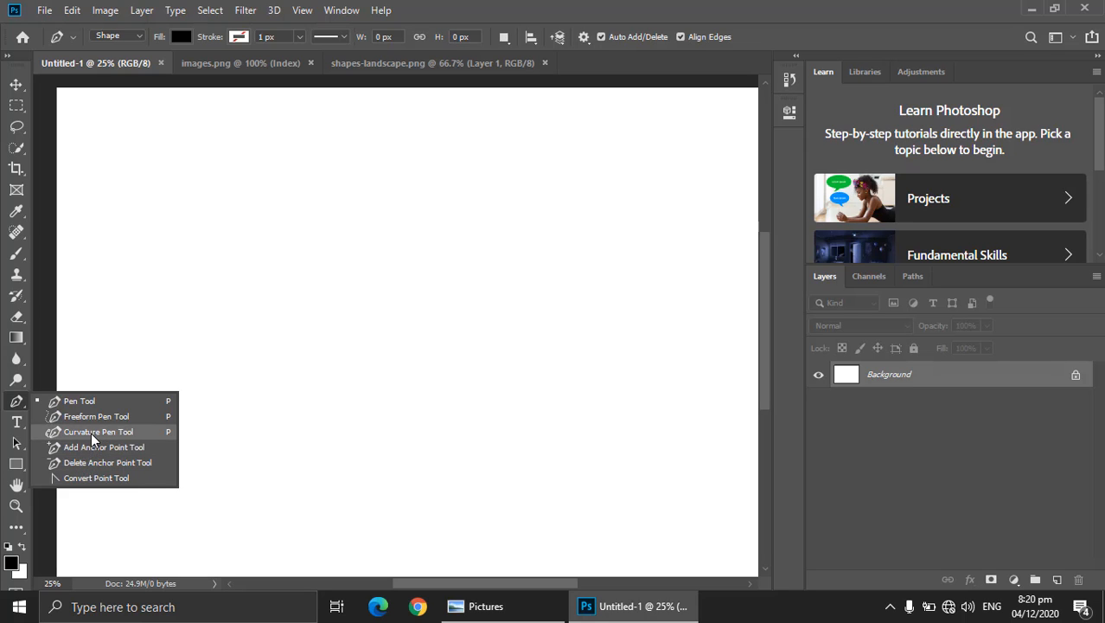
{"action": "left_click", "coordinate": [64, 402]}
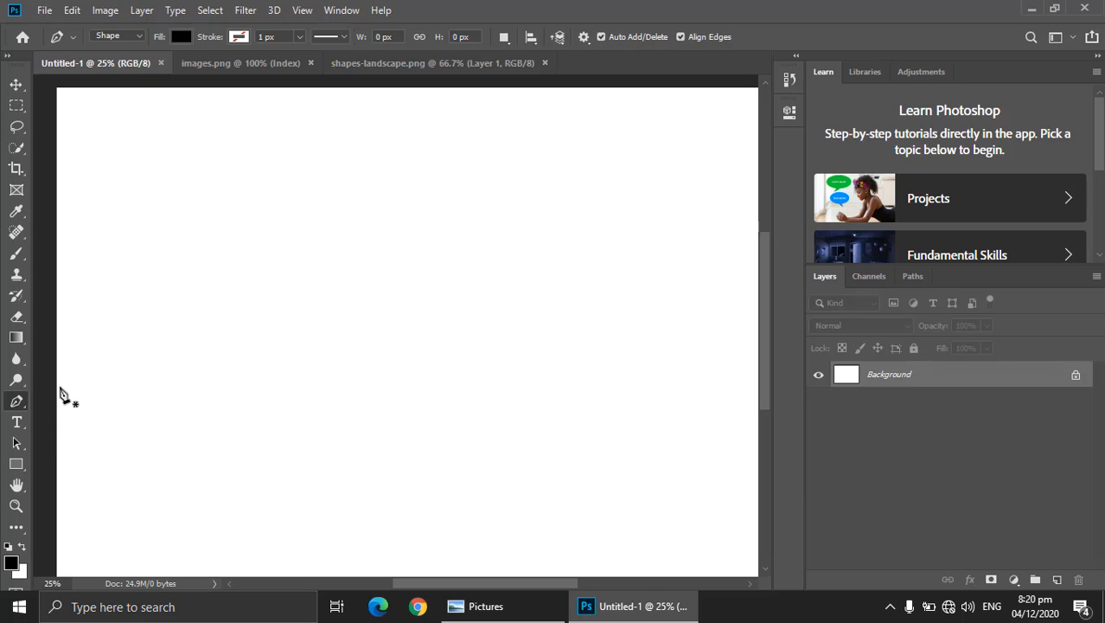
{"action": "left_click", "coordinate": [135, 35]}
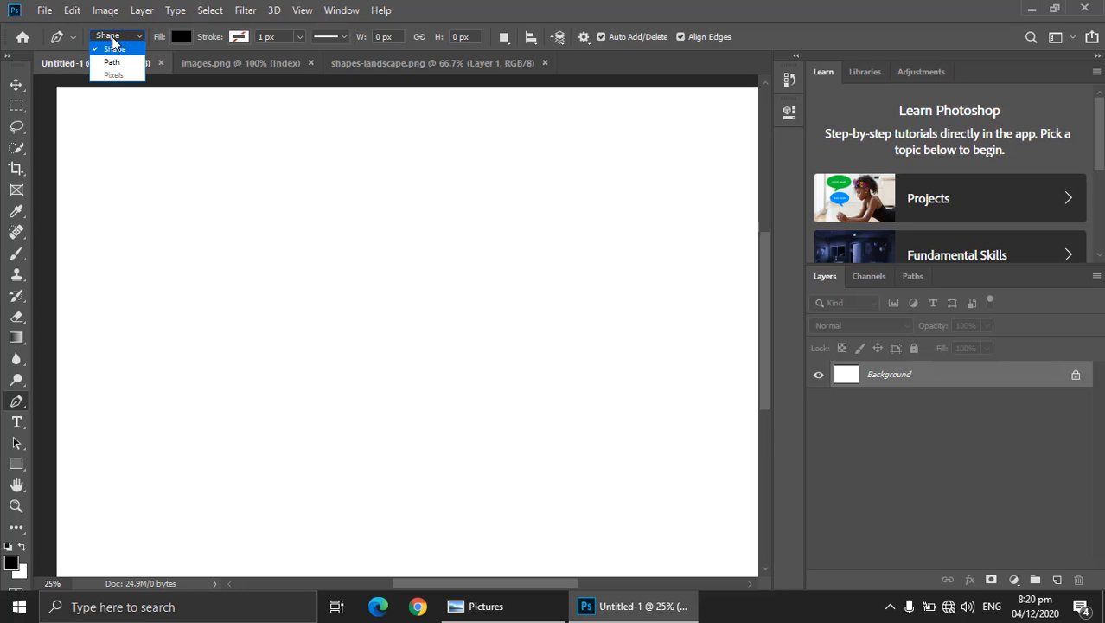
{"action": "left_click", "coordinate": [113, 49]}
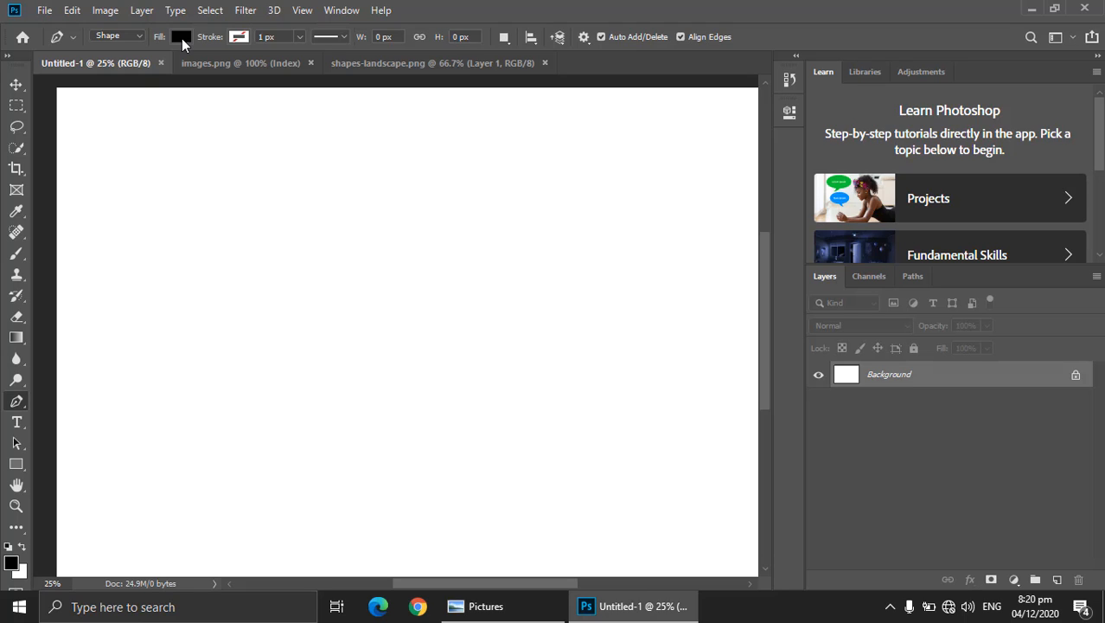
Step: Examine the Pen tool's stroke colour, stroke line style and path operation options
{"action": "left_click", "coordinate": [237, 38]}
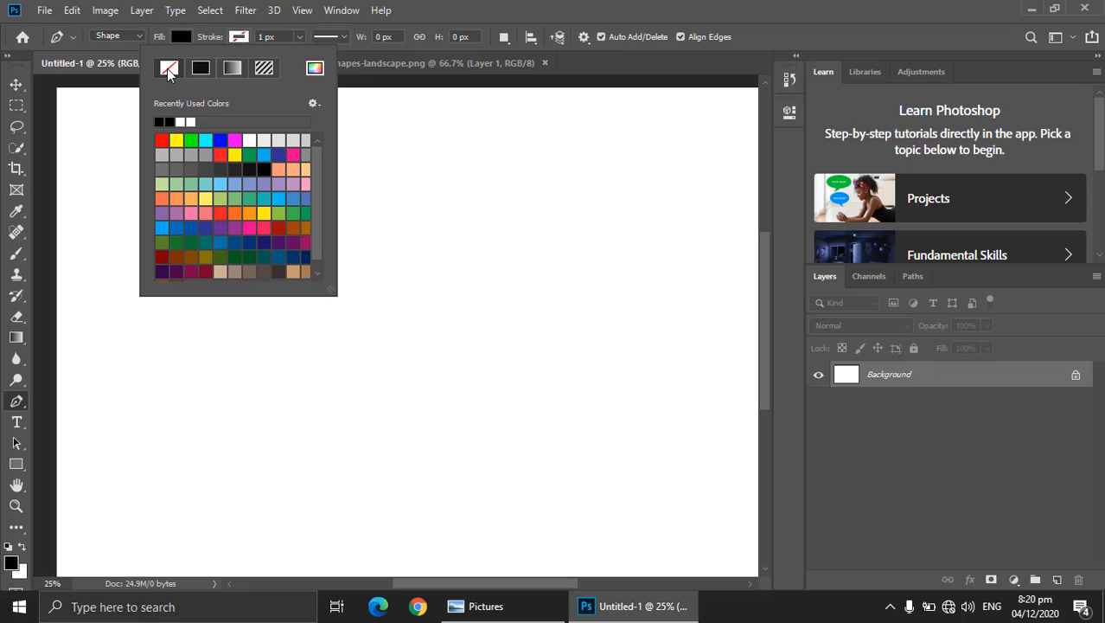
{"action": "left_click", "coordinate": [246, 28]}
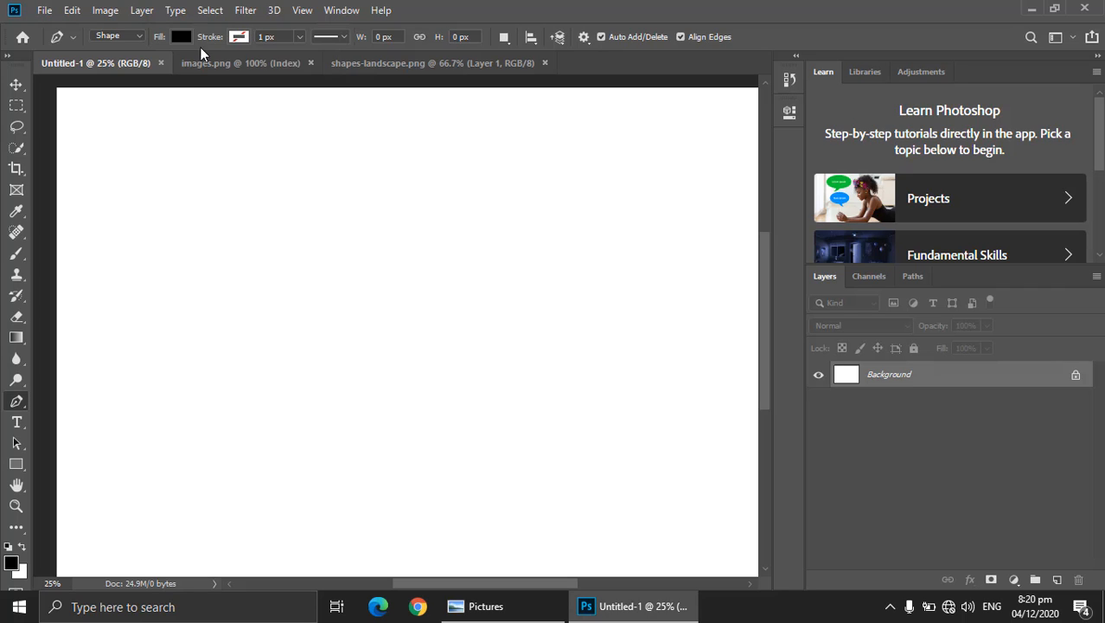
{"action": "left_click", "coordinate": [343, 39]}
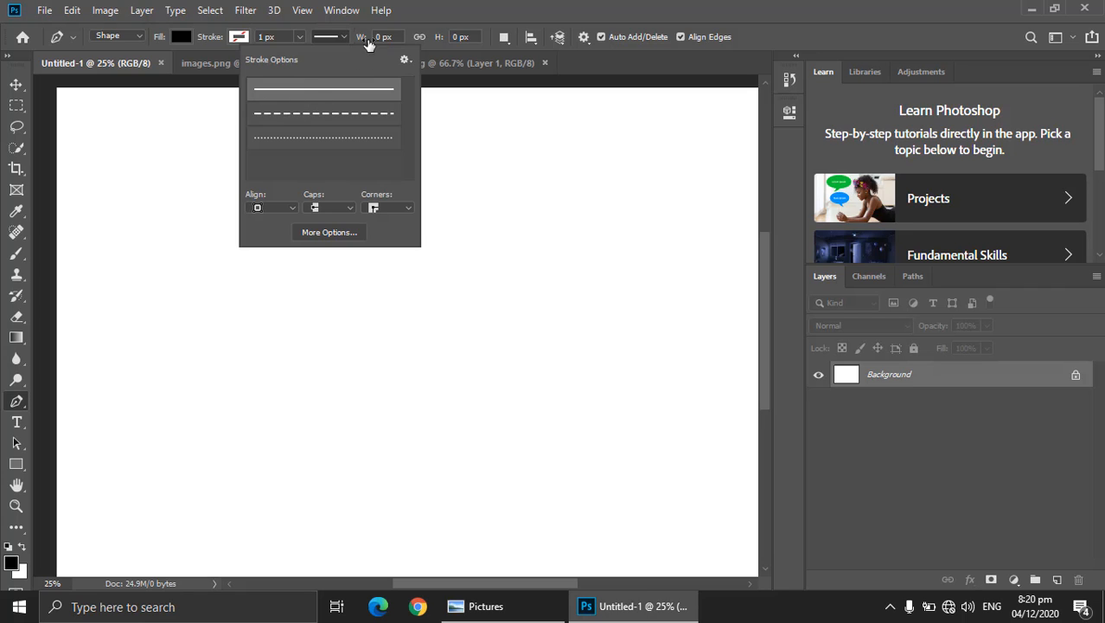
{"action": "left_click", "coordinate": [419, 10]}
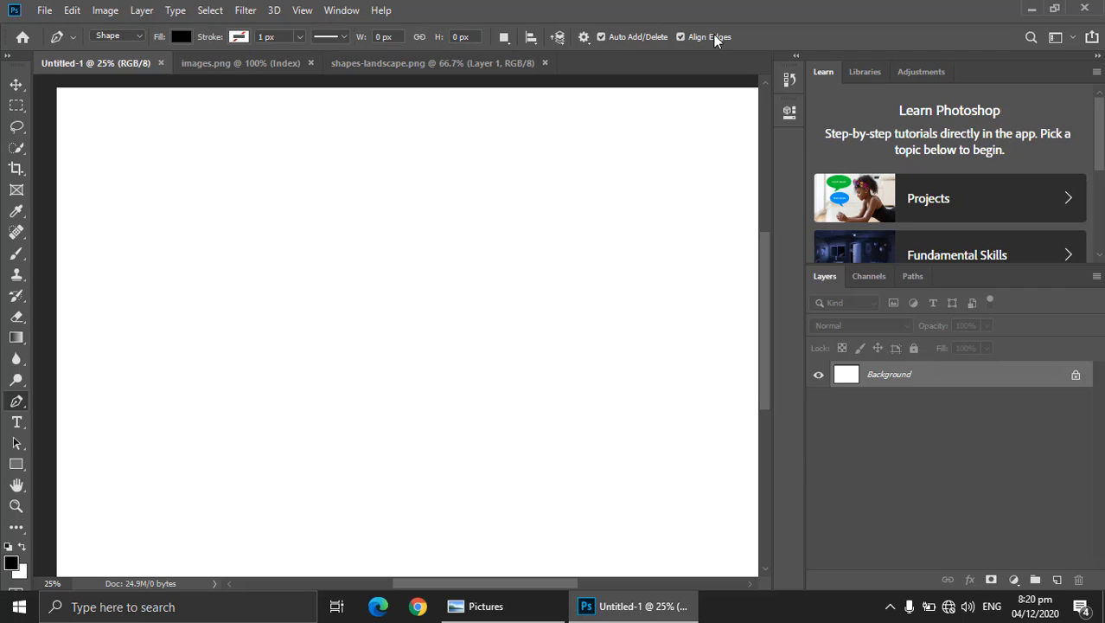
{"action": "left_click", "coordinate": [504, 39]}
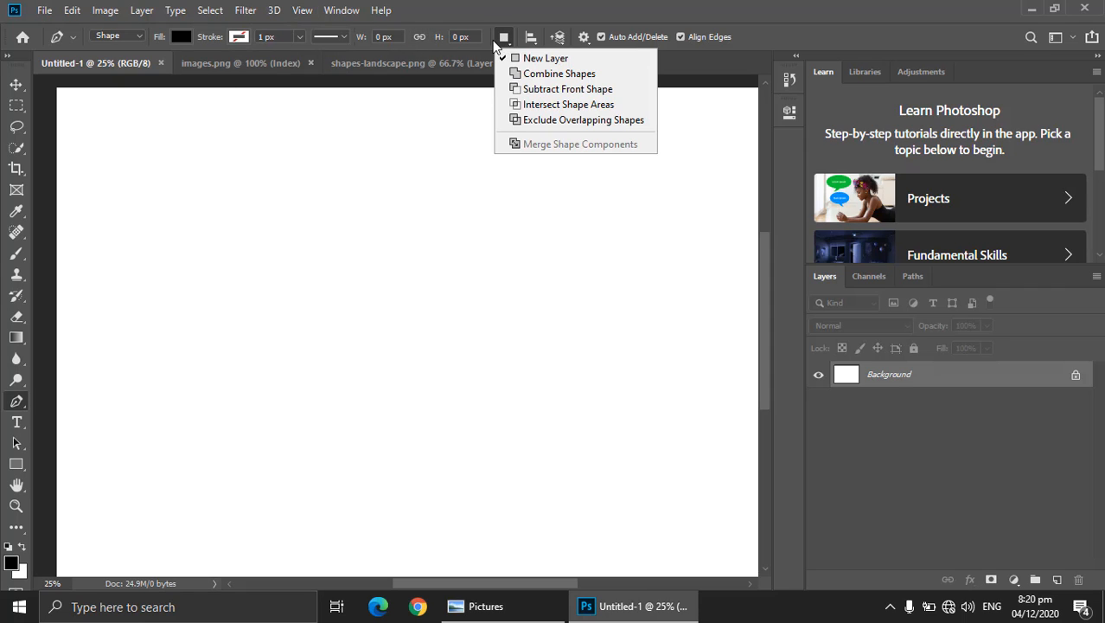
{"action": "left_click", "coordinate": [500, 36]}
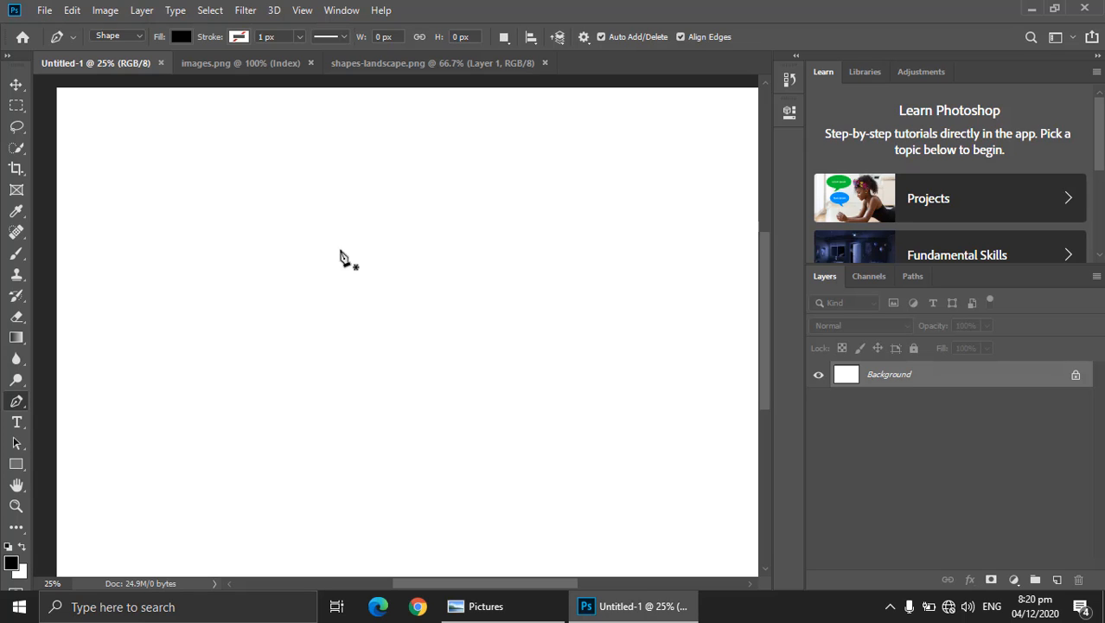
{"action": "right_click", "coordinate": [20, 402]}
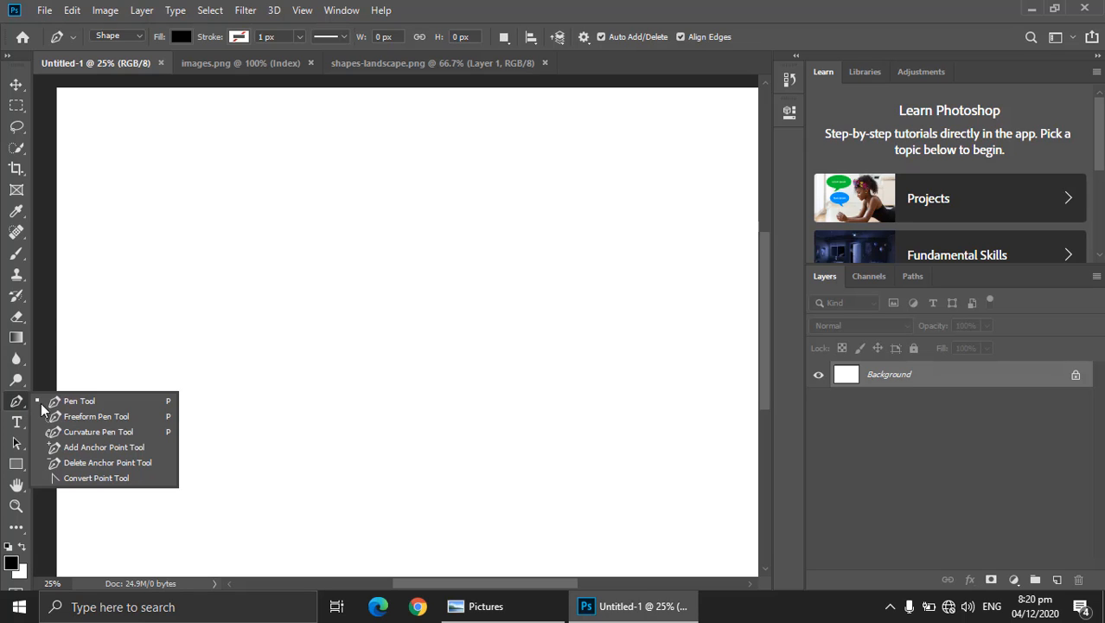
{"action": "left_click", "coordinate": [55, 403]}
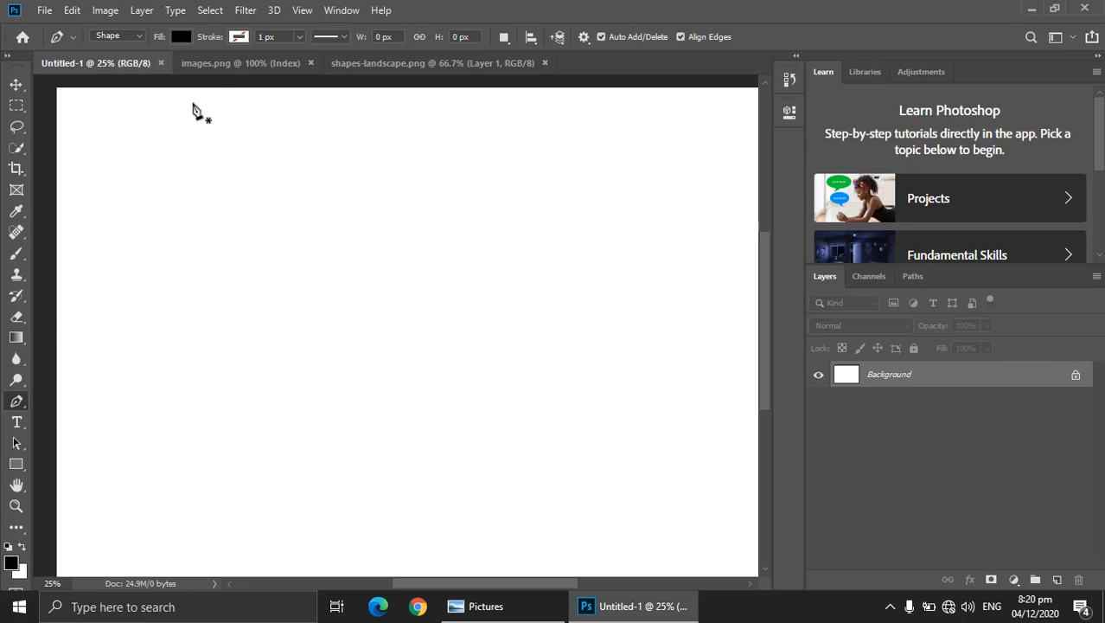
{"action": "left_click", "coordinate": [115, 38]}
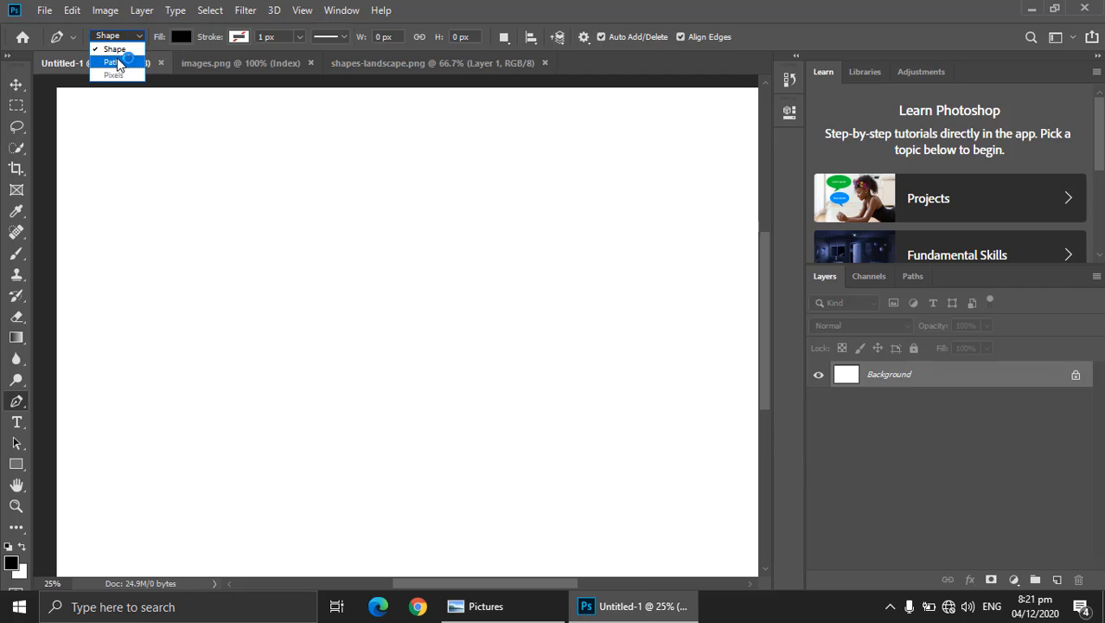
{"action": "left_click", "coordinate": [133, 40]}
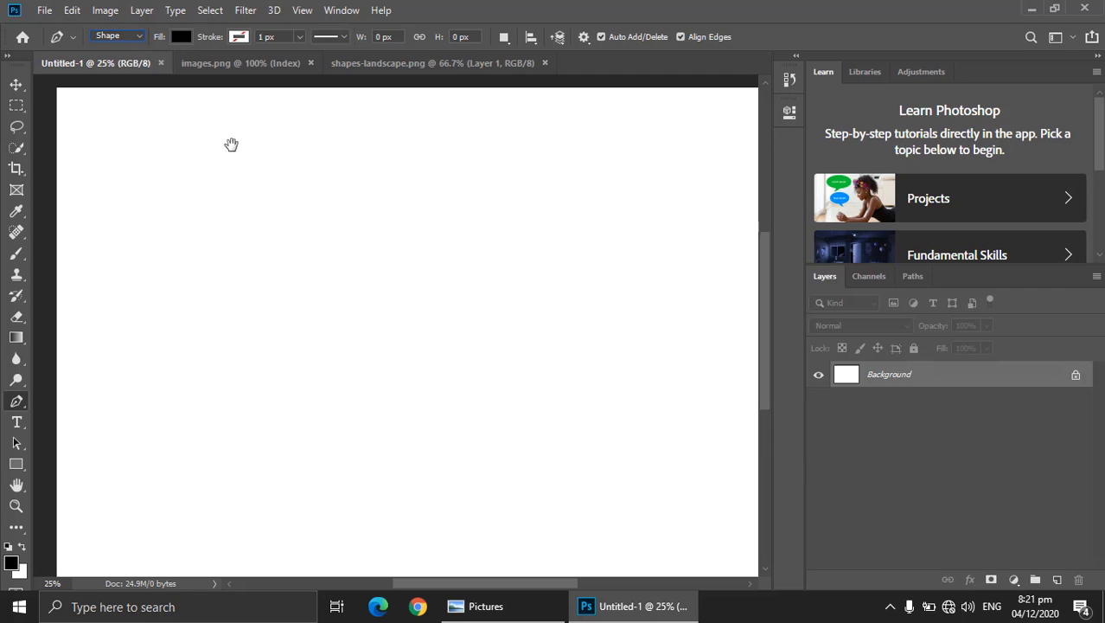
{"action": "scroll", "coordinate": [240, 177], "scroll_direction": "down", "scroll_amount": 1}
{"action": "left_click_drag", "start_coordinate": [359, 309], "coordinate": [254, 209]}
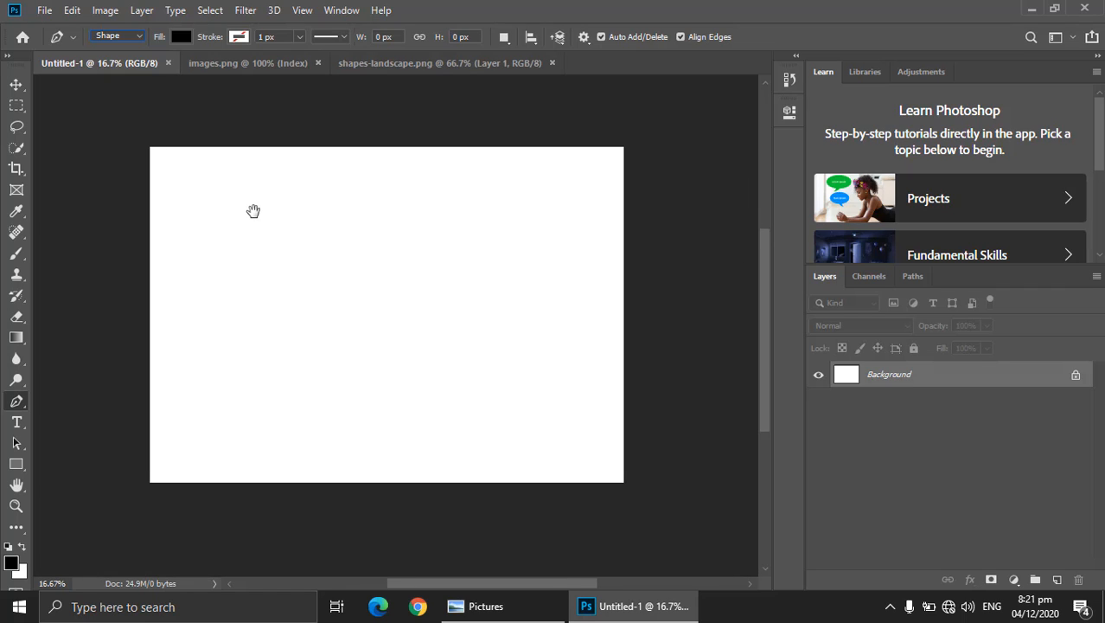
{"action": "left_click", "coordinate": [285, 213], "text": "ctrl"}
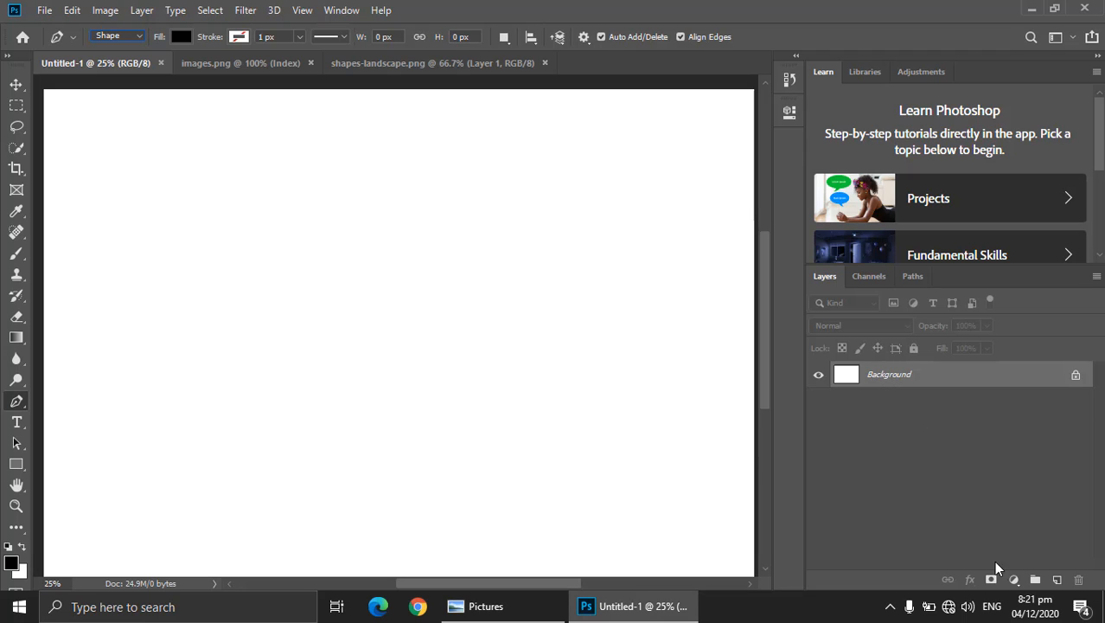
Step: Add a Solid Color fill layer above the Background with the light grey colour f4f4f4
{"action": "left_click", "coordinate": [1013, 579]}
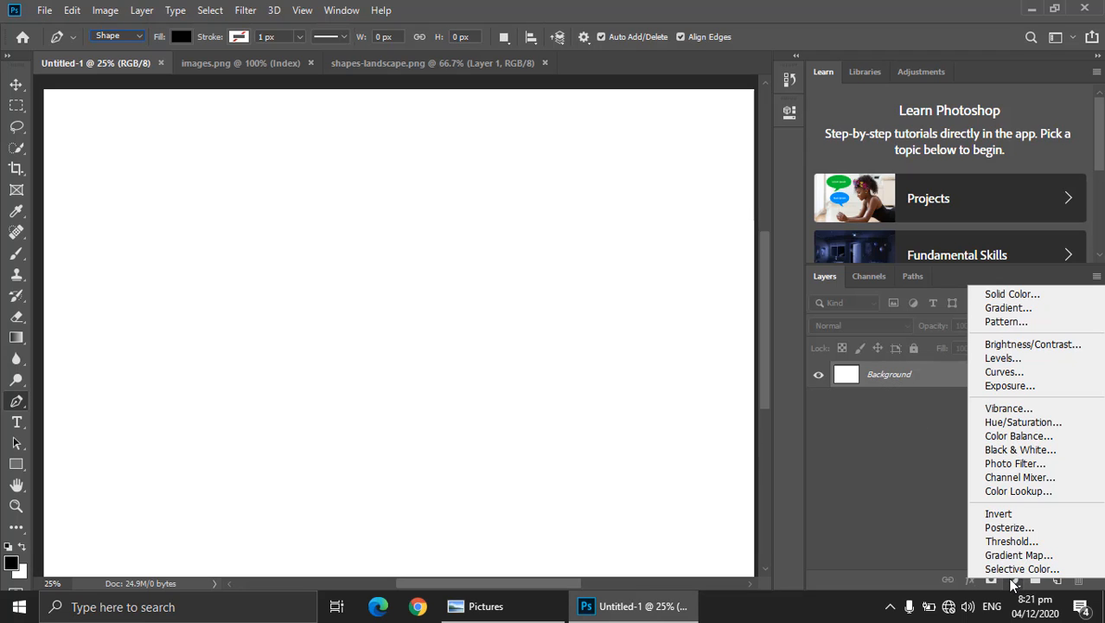
{"action": "left_click", "coordinate": [1005, 294]}
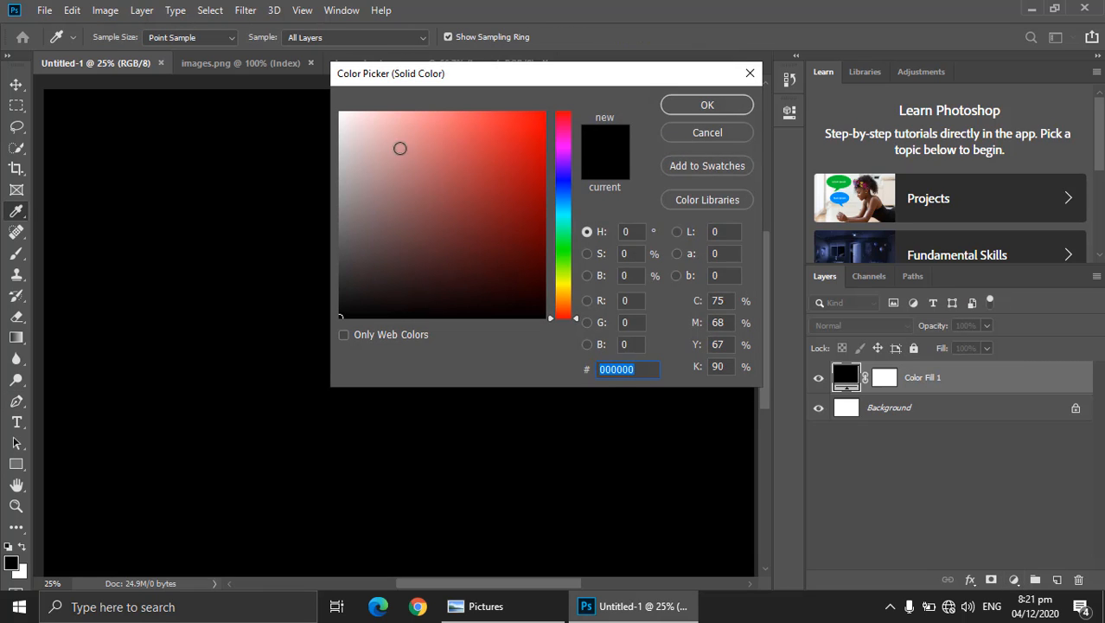
{"action": "left_click_drag", "start_coordinate": [362, 145], "coordinate": [324, 119]}
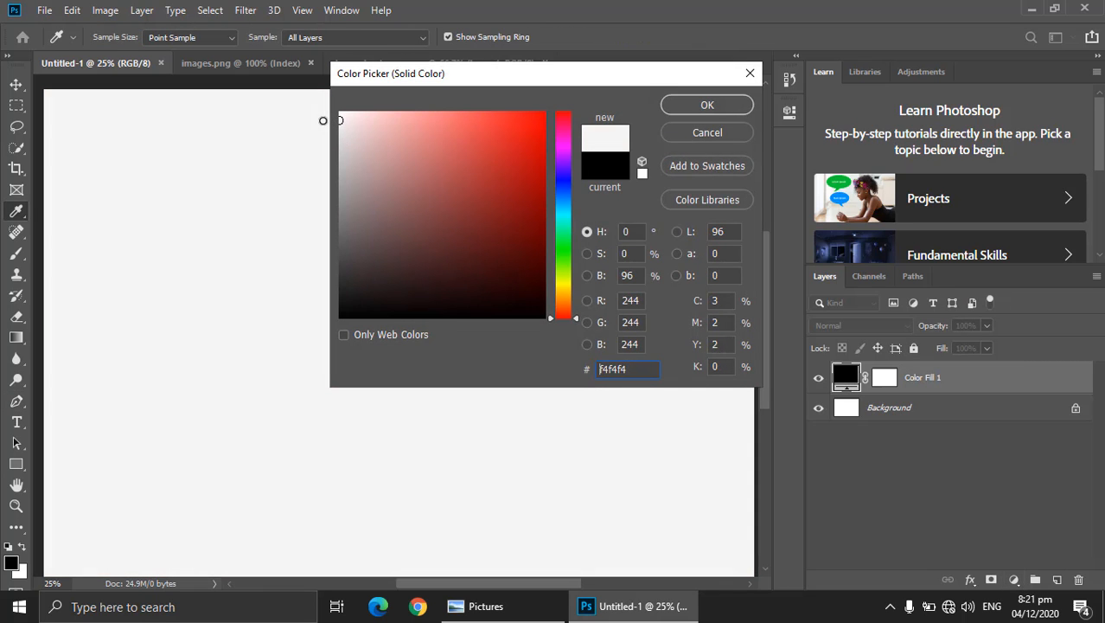
{"action": "left_click", "coordinate": [708, 105]}
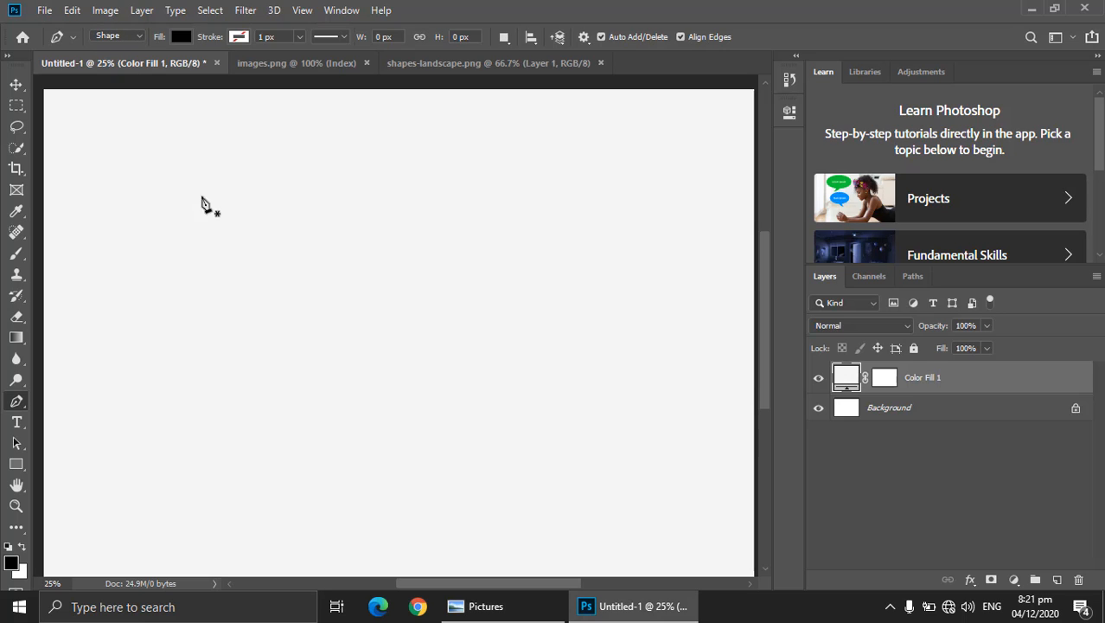
{"action": "left_click", "coordinate": [143, 241]}
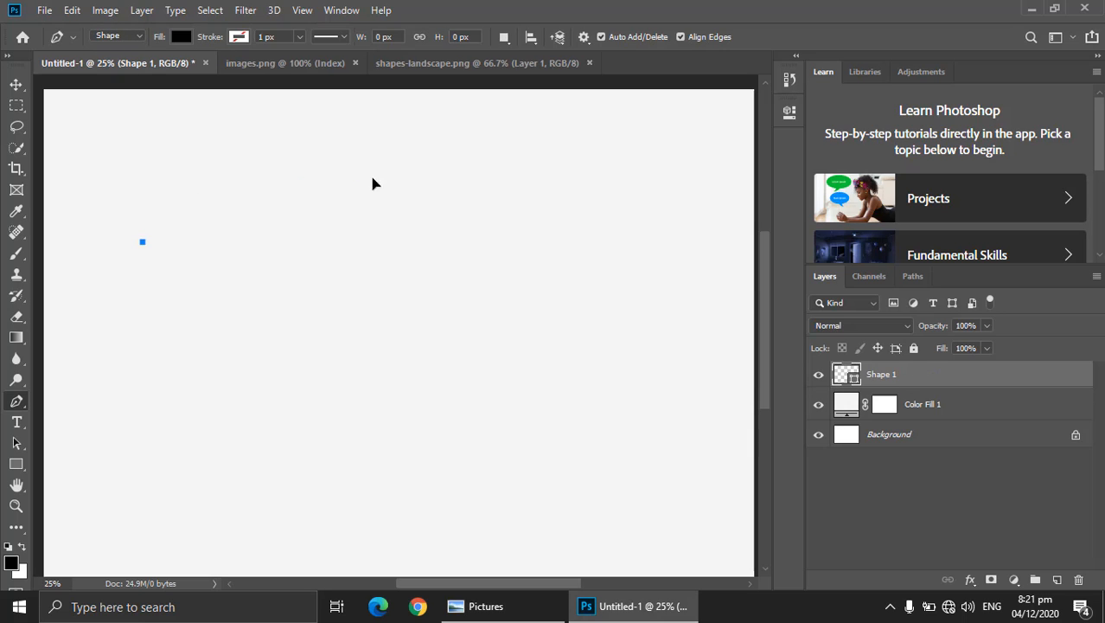
{"action": "left_click_drag", "start_coordinate": [351, 169], "coordinate": [481, 240]}
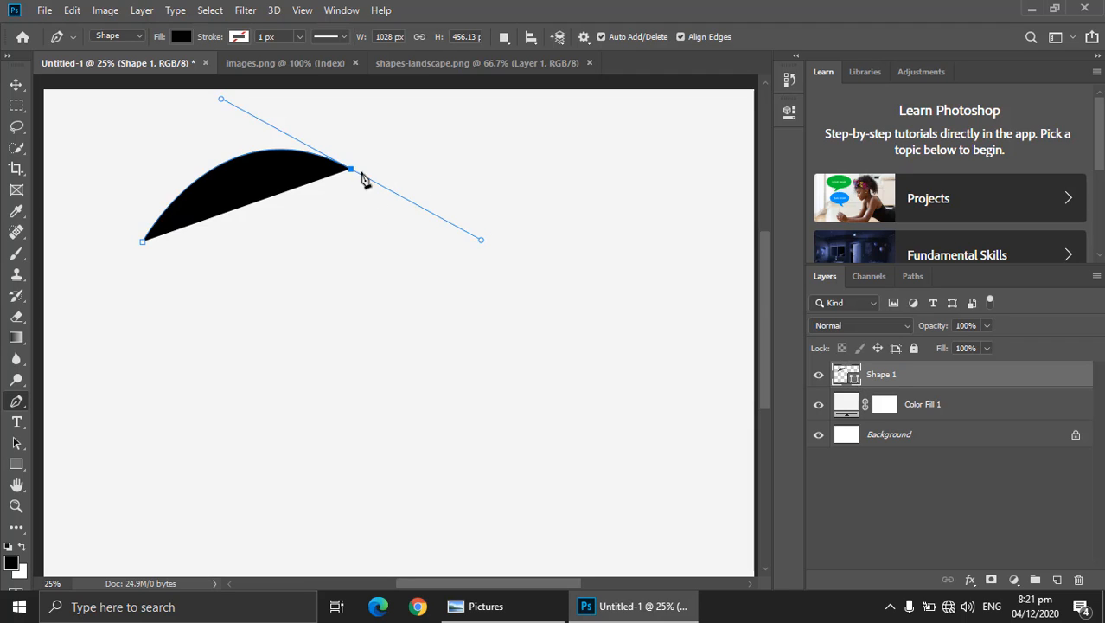
{"action": "key", "text": "ctrl+z"}
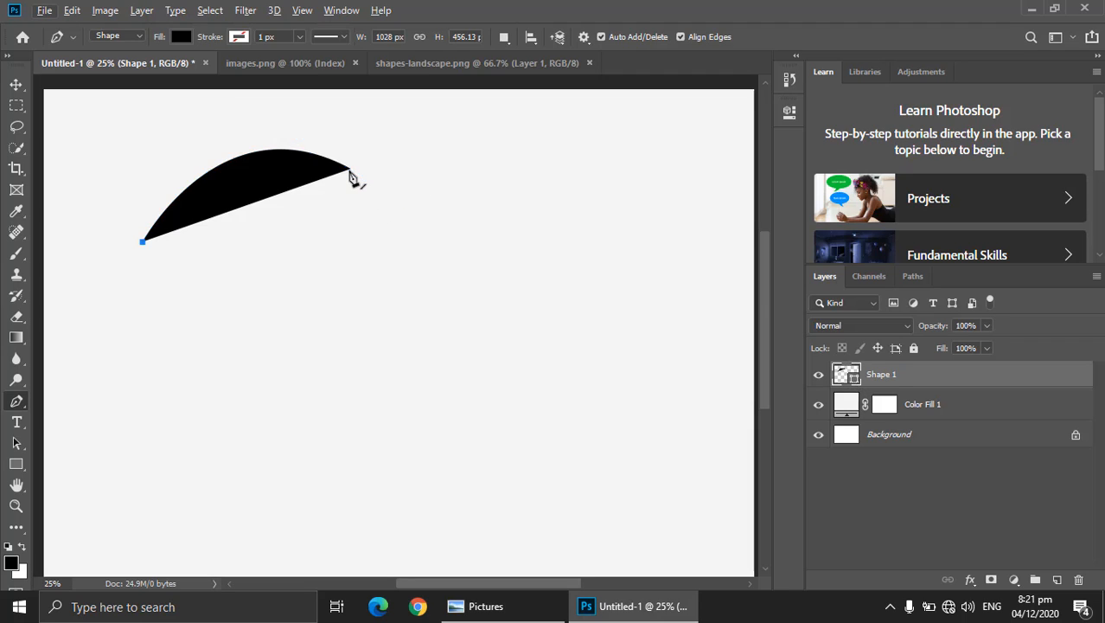
{"action": "key", "text": "ctrl+z"}
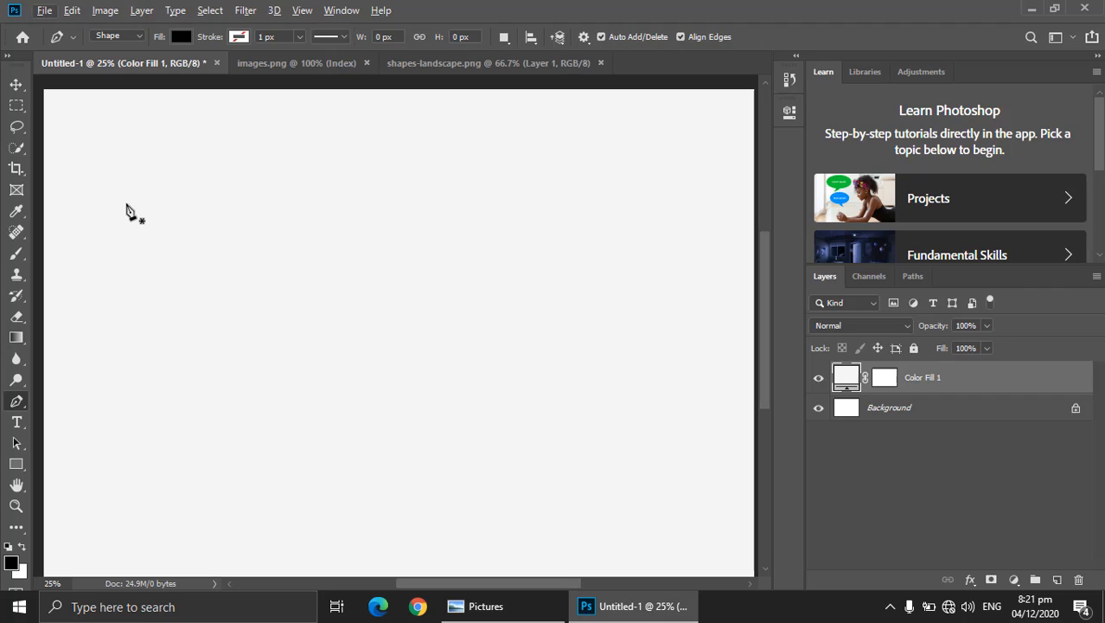
Step: Draw a straight path segment about 528 px wide and 364 px high, rising to the right in the canvas's upper-left area
{"action": "left_click", "coordinate": [126, 205]}
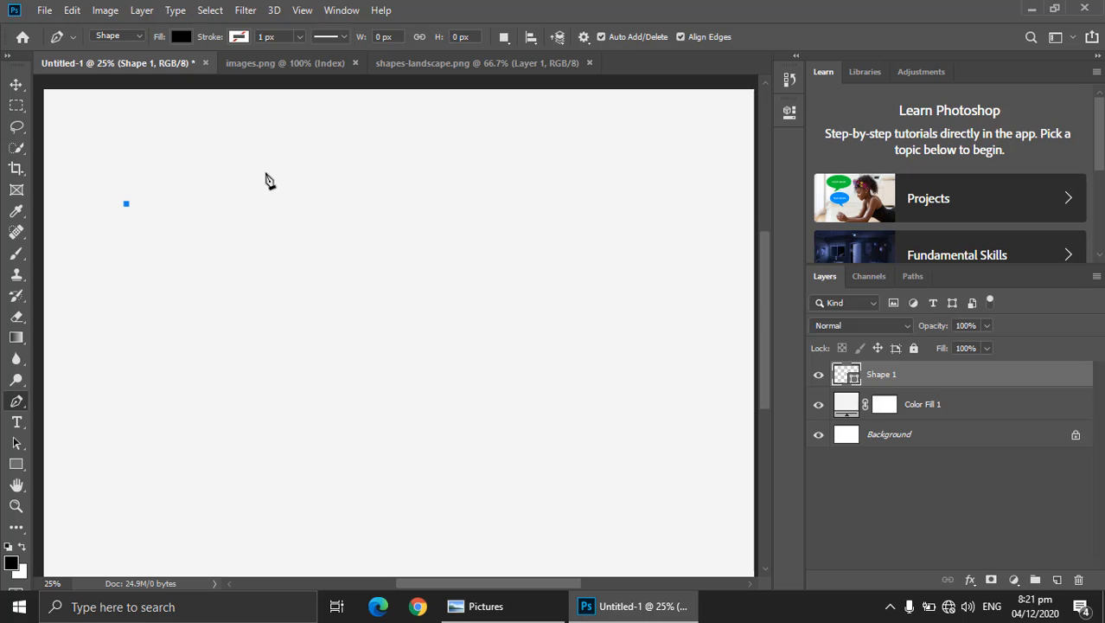
{"action": "left_click", "coordinate": [234, 133]}
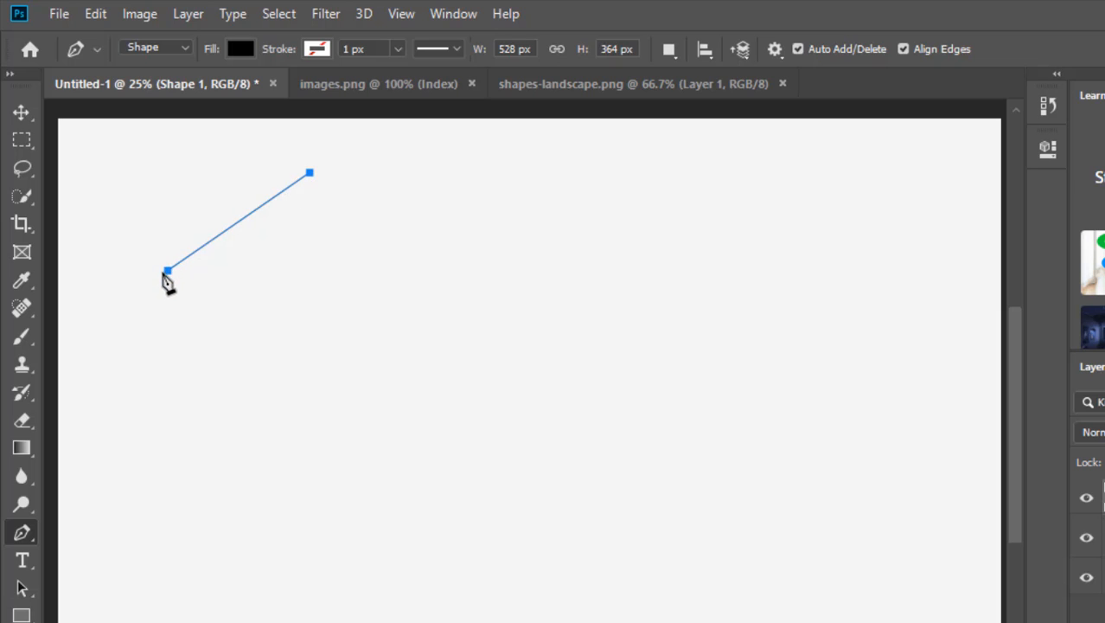
Step: Try adding extra anchor points near both ends of the straight segment, and undo them
{"action": "left_click", "coordinate": [170, 271]}
{"action": "left_click", "coordinate": [280, 192]}
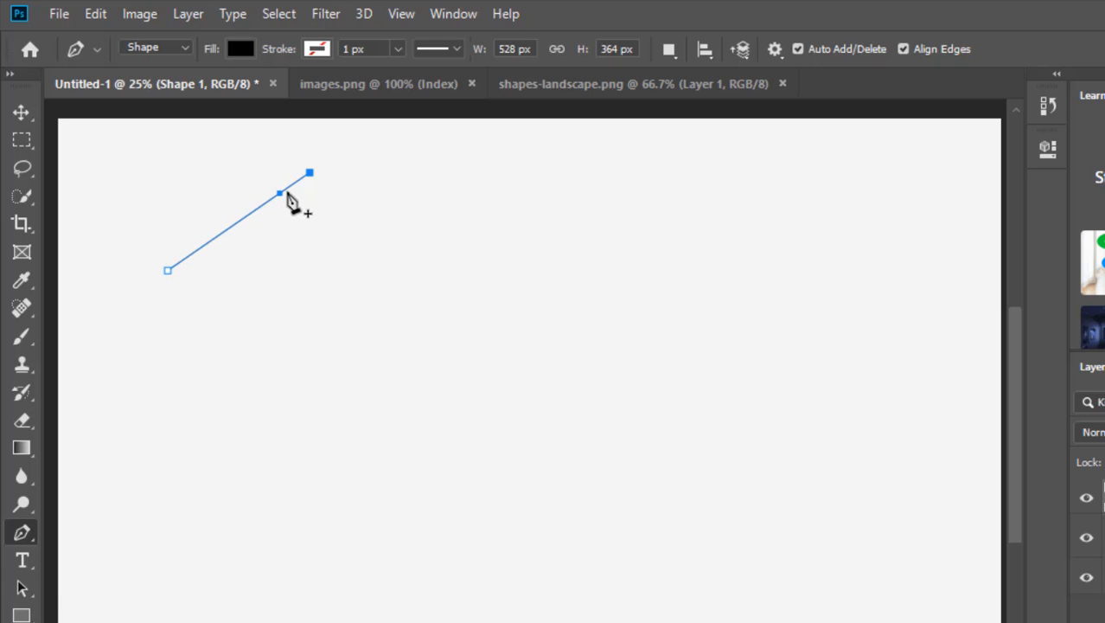
{"action": "key", "text": "ctrl+z"}
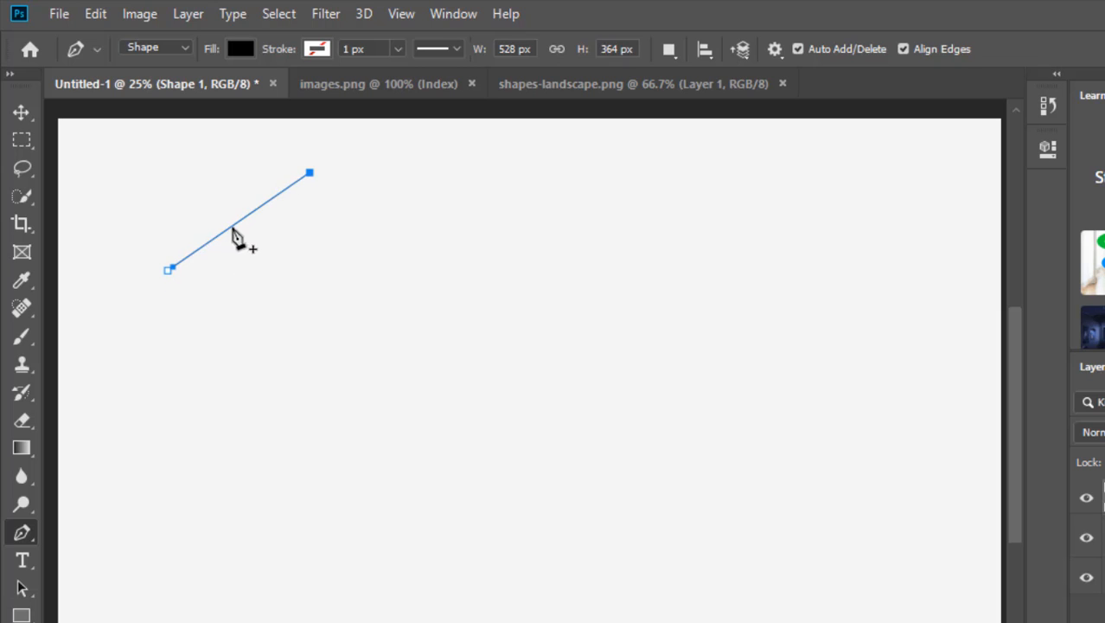
{"action": "left_click", "coordinate": [293, 184]}
{"action": "key", "text": "ctrl+z"}
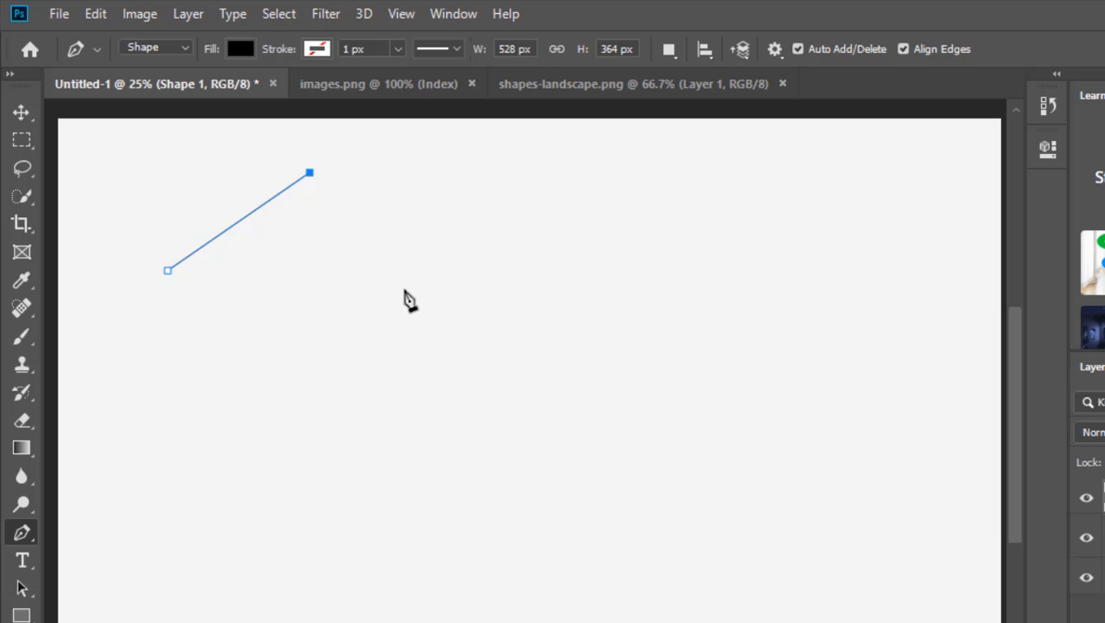
Step: Extend the straight segment with two more corner points and close it into a four-sided shape about 880 px wide and 772 px high
{"action": "left_click", "coordinate": [404, 291]}
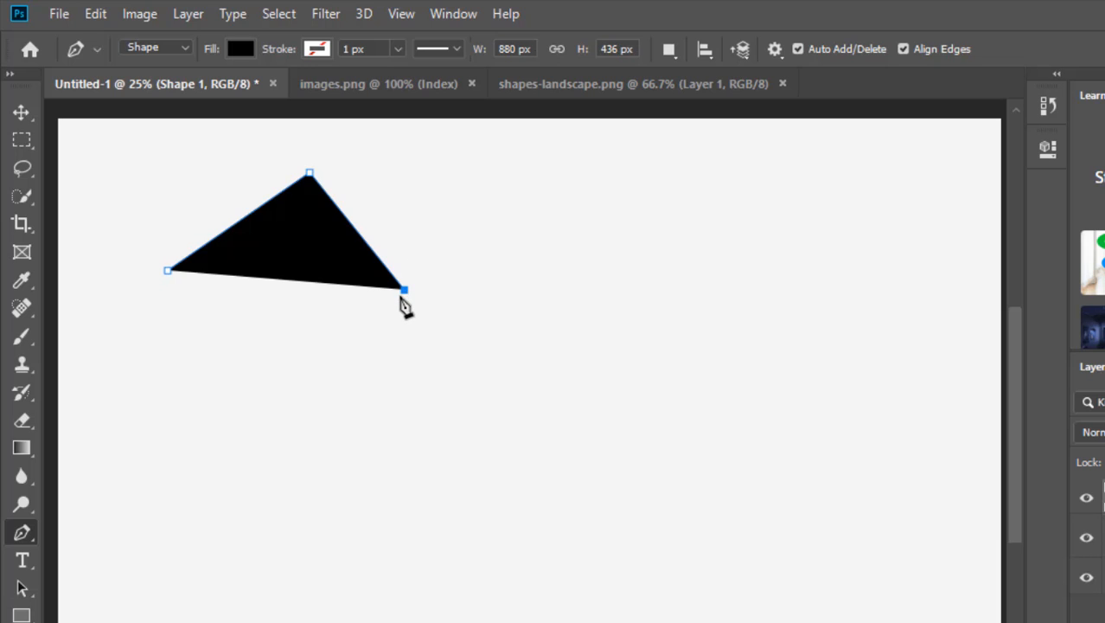
{"action": "left_click_drag", "start_coordinate": [402, 290], "coordinate": [387, 268]}
{"action": "left_click", "coordinate": [284, 381]}
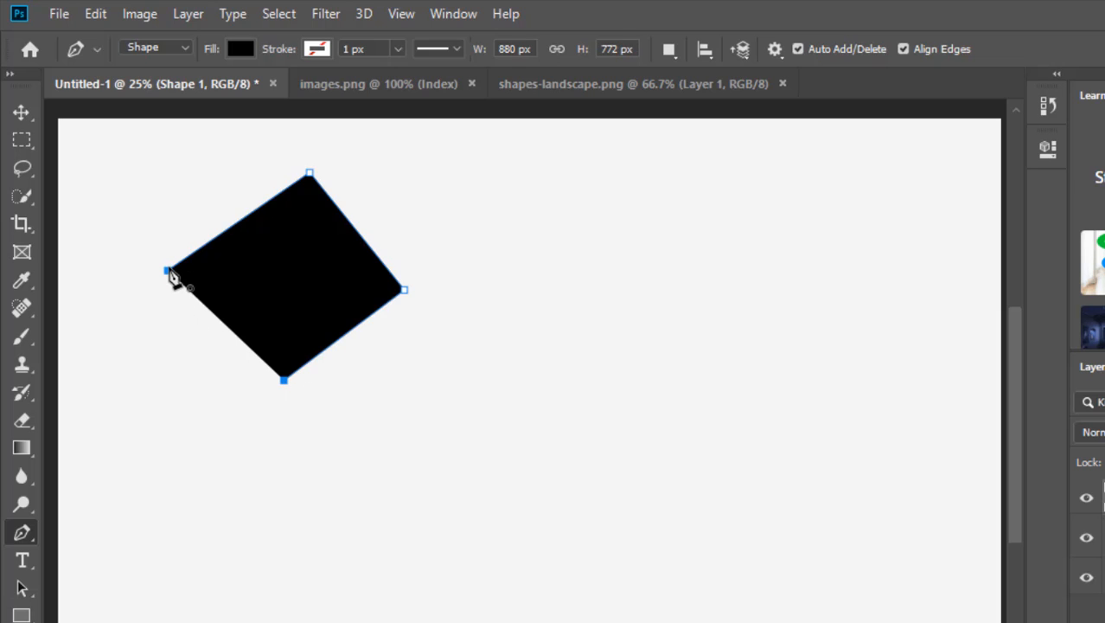
{"action": "left_click", "coordinate": [168, 272]}
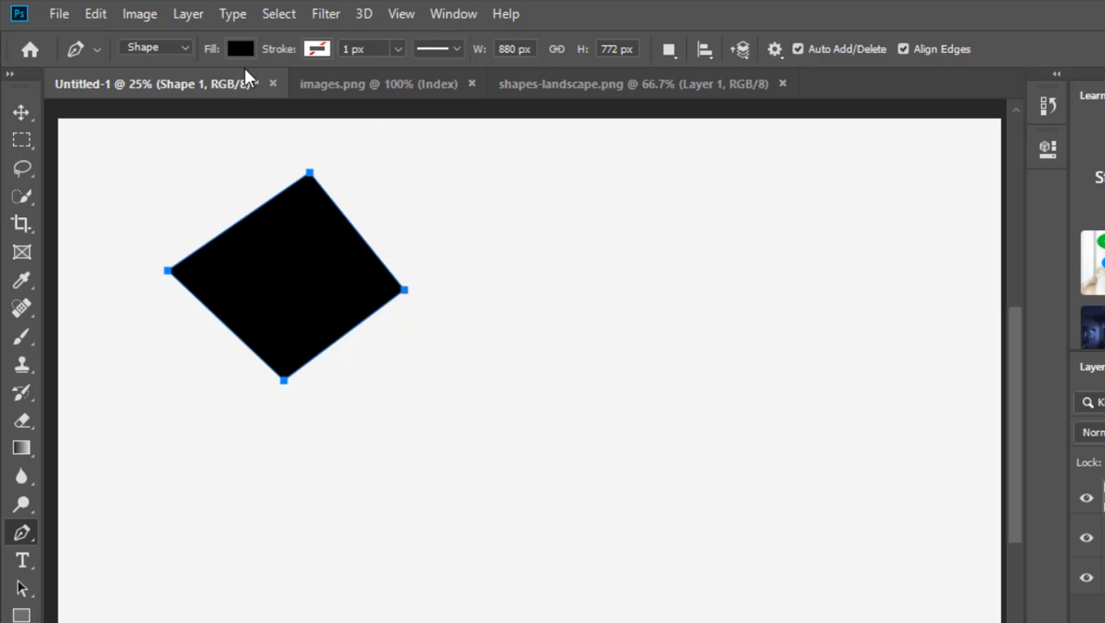
Step: Try the four-sided shape with no fill, and set its fill colour to bright yellow
{"action": "left_click", "coordinate": [240, 51]}
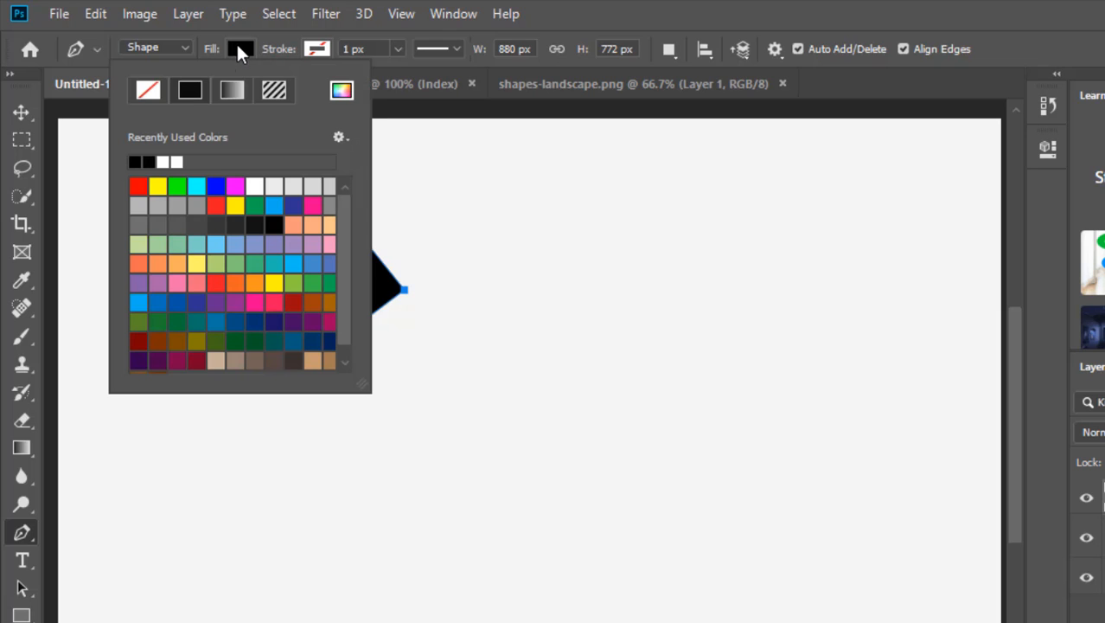
{"action": "left_click", "coordinate": [154, 92]}
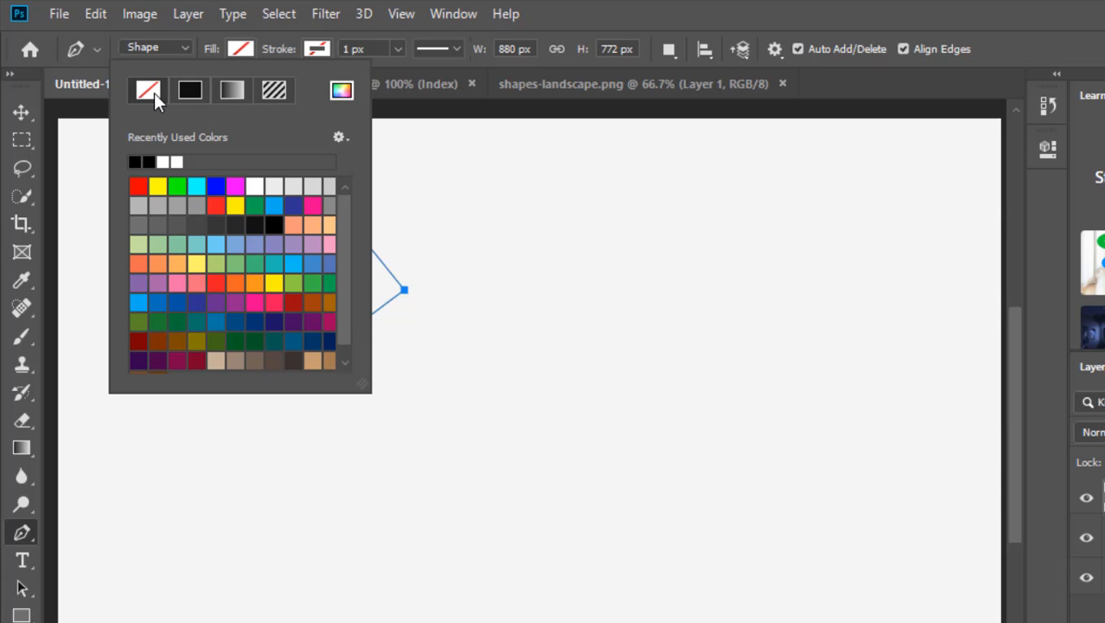
{"action": "left_click", "coordinate": [241, 48]}
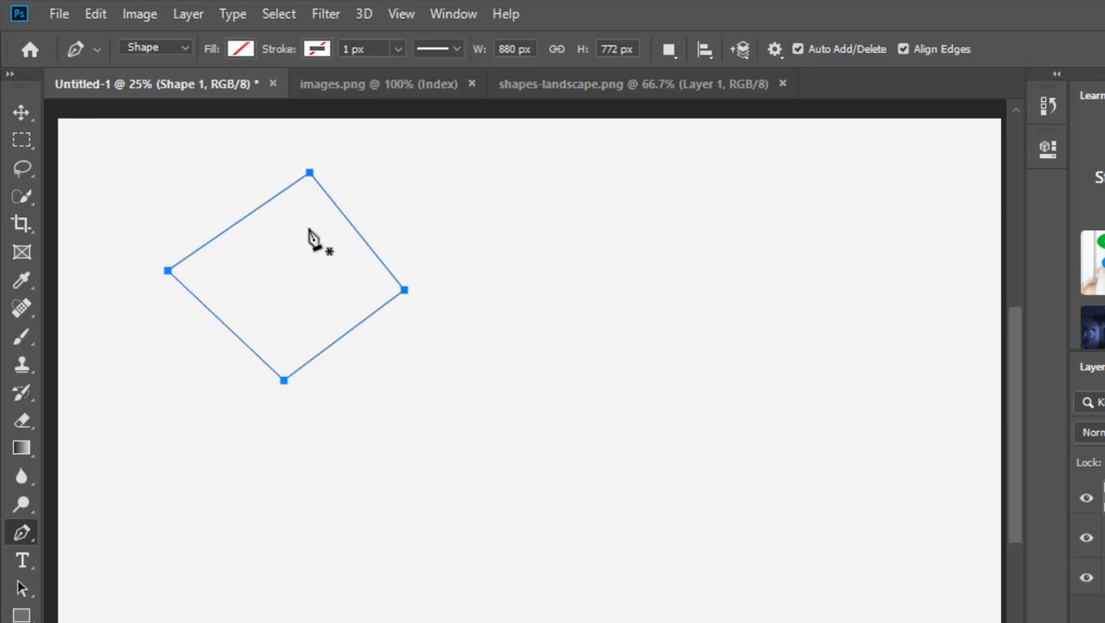
{"action": "left_click", "coordinate": [240, 49]}
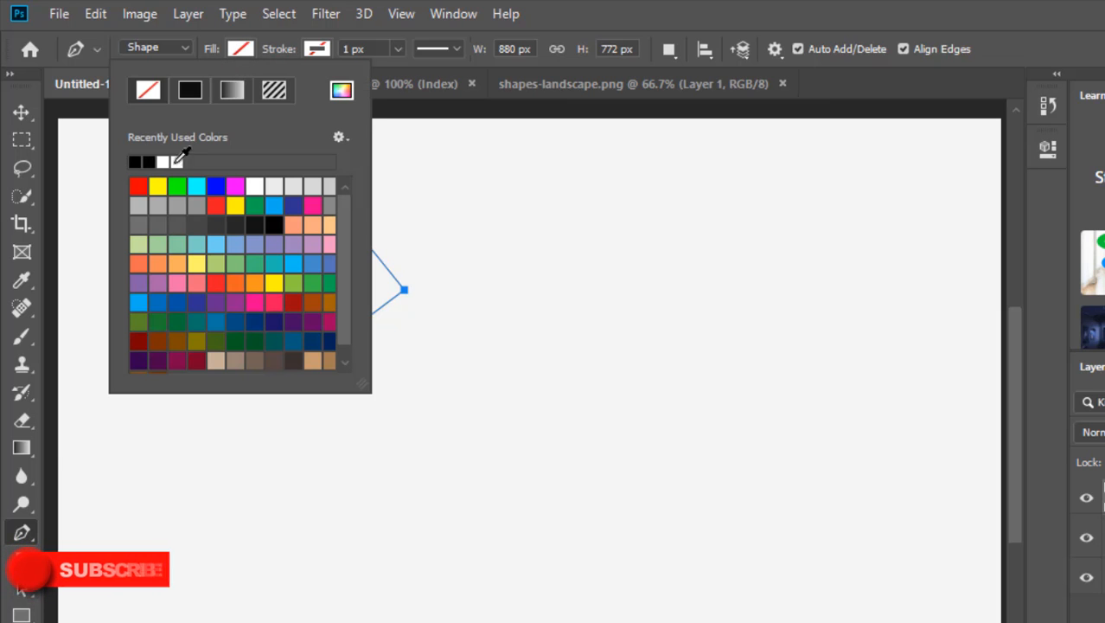
{"action": "left_click", "coordinate": [158, 185]}
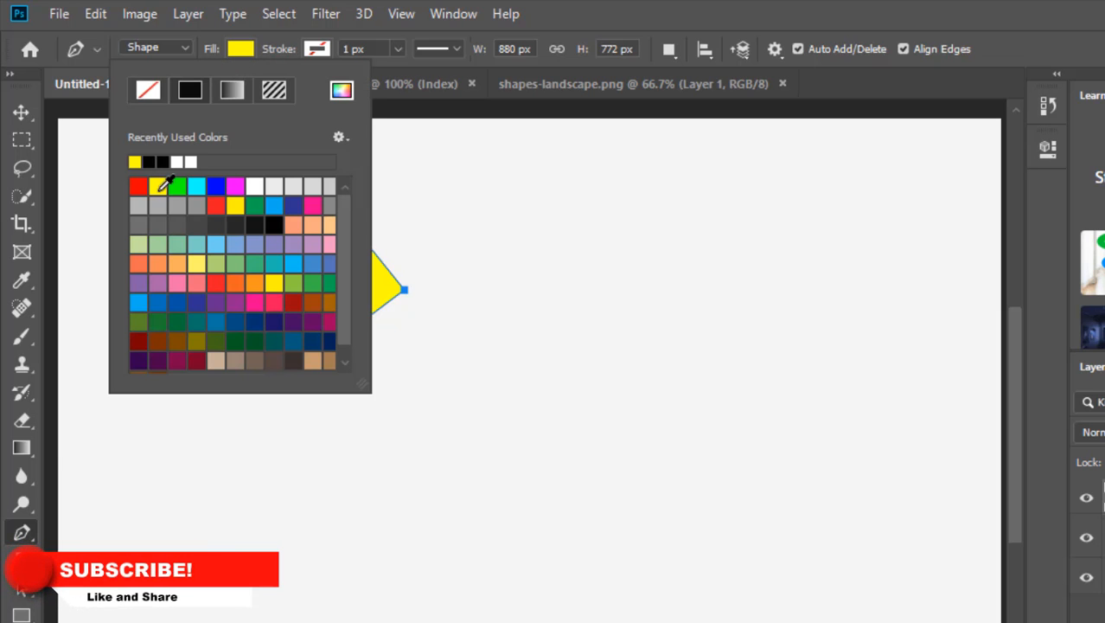
{"action": "key", "text": "Return"}
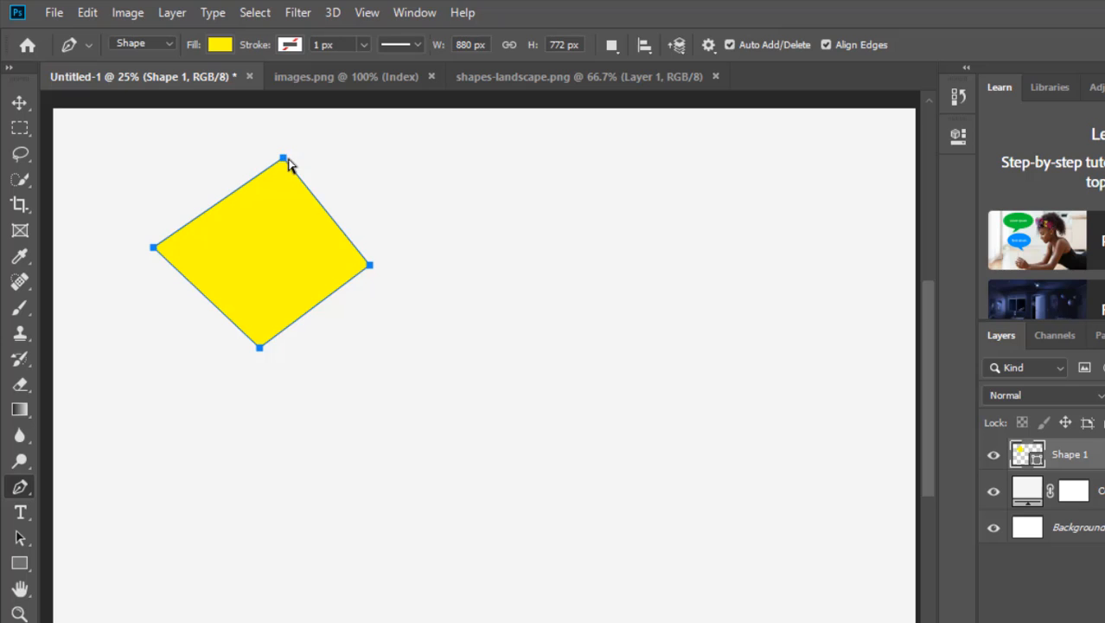
Step: Shift the yellow shape's upper and right-hand anchor points to make a more even diamond about 884 px wide and 760 px high
{"action": "left_click", "coordinate": [285, 159], "text": "ctrl"}
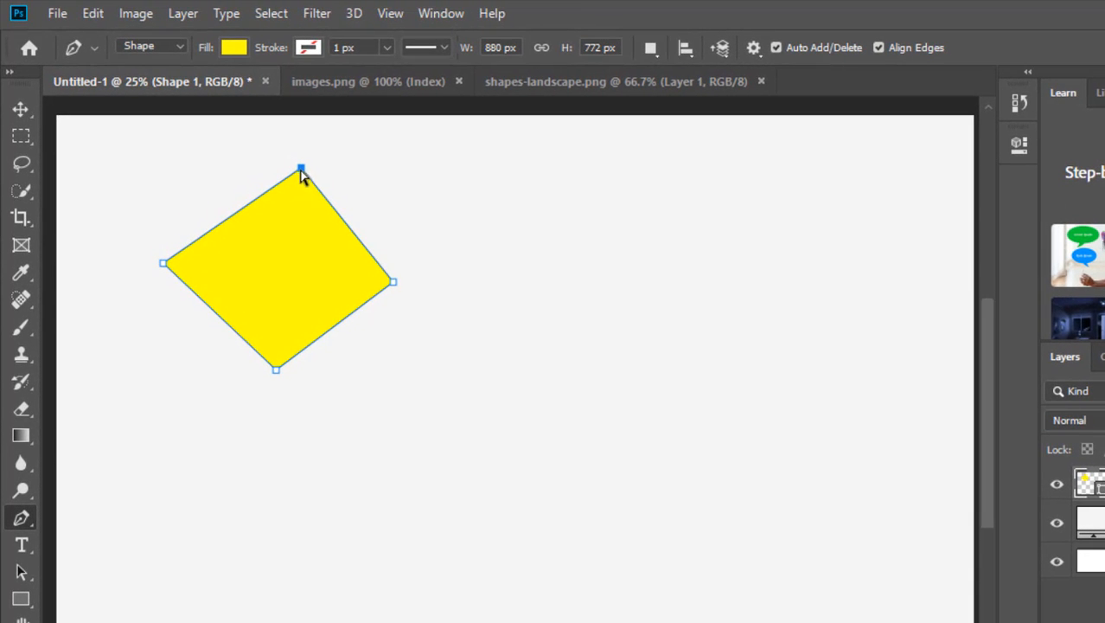
{"action": "mouse_move", "coordinate": [301, 171]}
{"action": "left_mouse_down"}
{"action": "mouse_move", "coordinate": [284, 192]}
{"action": "mouse_move", "coordinate": [283, 248]}
{"action": "mouse_move", "coordinate": [291, 206]}
{"action": "mouse_move", "coordinate": [279, 175]}
{"action": "mouse_move", "coordinate": [290, 170]}
{"action": "mouse_move", "coordinate": [281, 172]}
{"action": "left_mouse_up"}
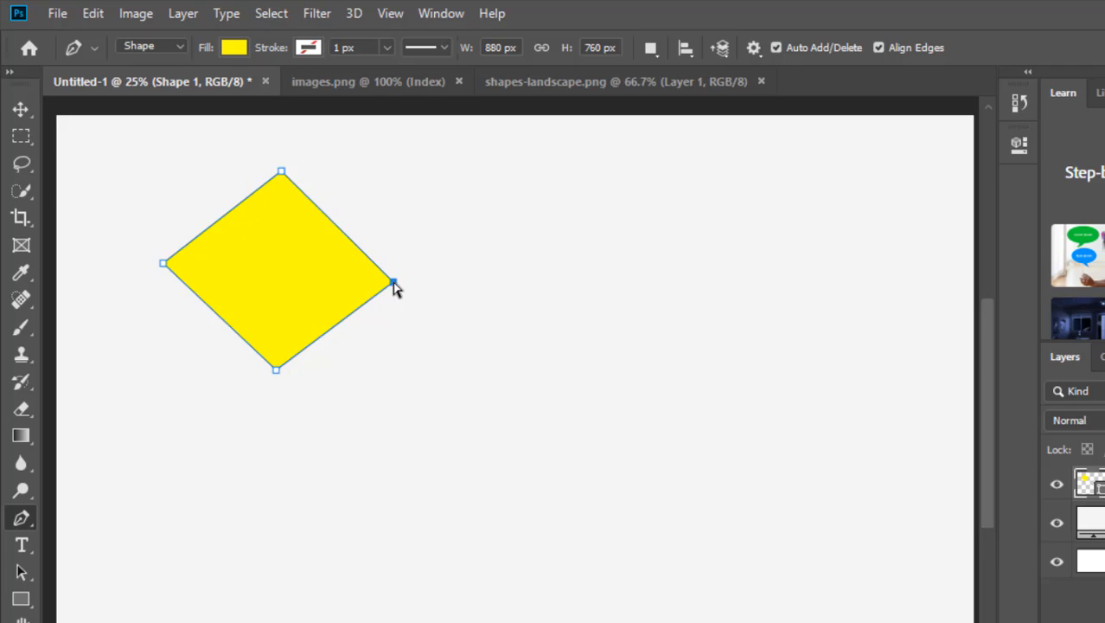
{"action": "left_click_drag", "start_coordinate": [394, 283], "coordinate": [395, 274]}
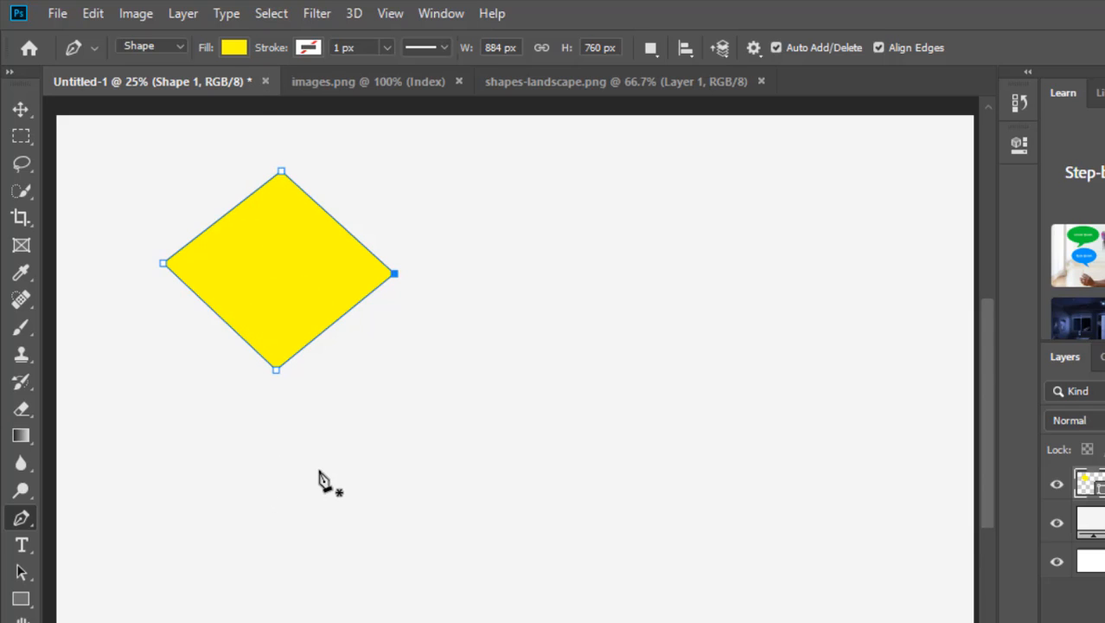
Step: Show the rulers and place a vertical guide at about 2.8 and a horizontal guide at about 1.9, crossing near the diamond's centre
{"action": "key", "text": "v"}
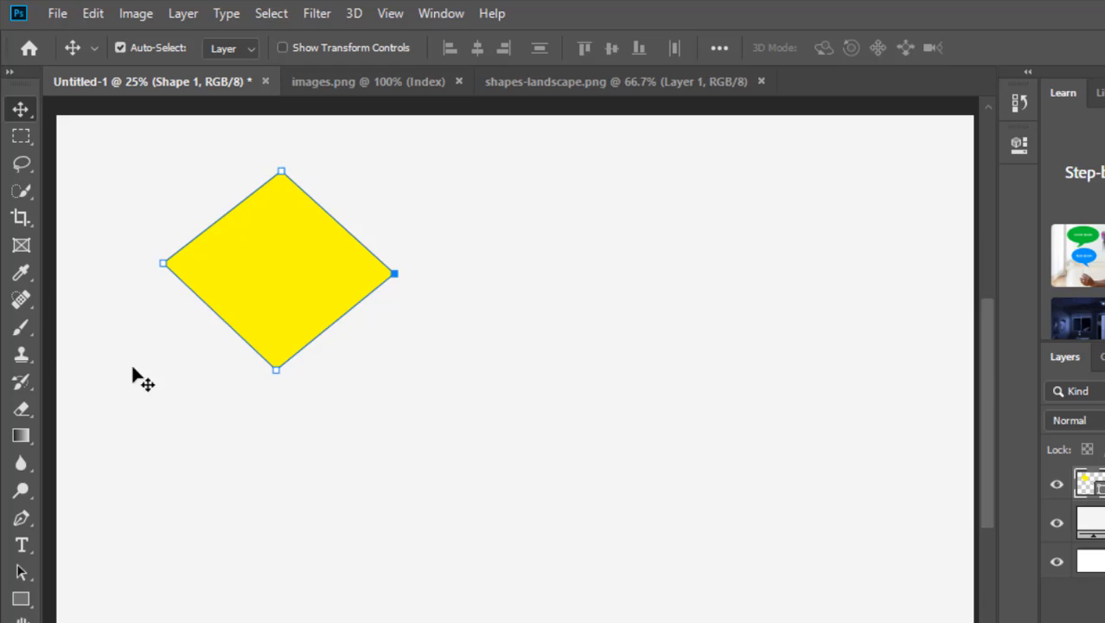
{"action": "key", "text": "ctrl+r"}
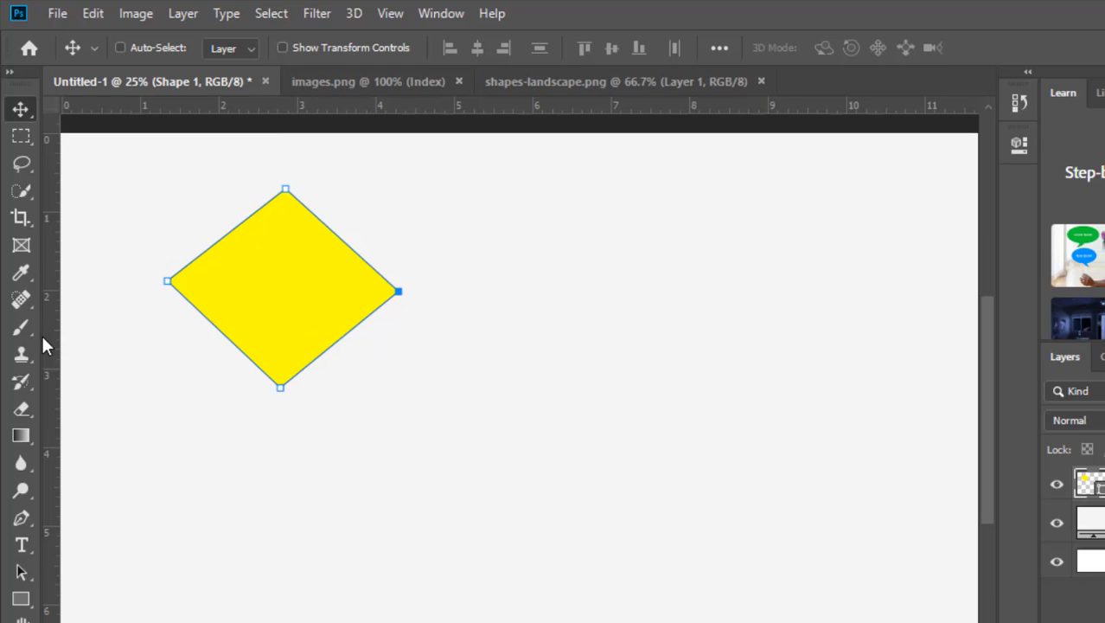
{"action": "left_click", "coordinate": [120, 48]}
{"action": "left_click_drag", "start_coordinate": [54, 342], "coordinate": [283, 336]}
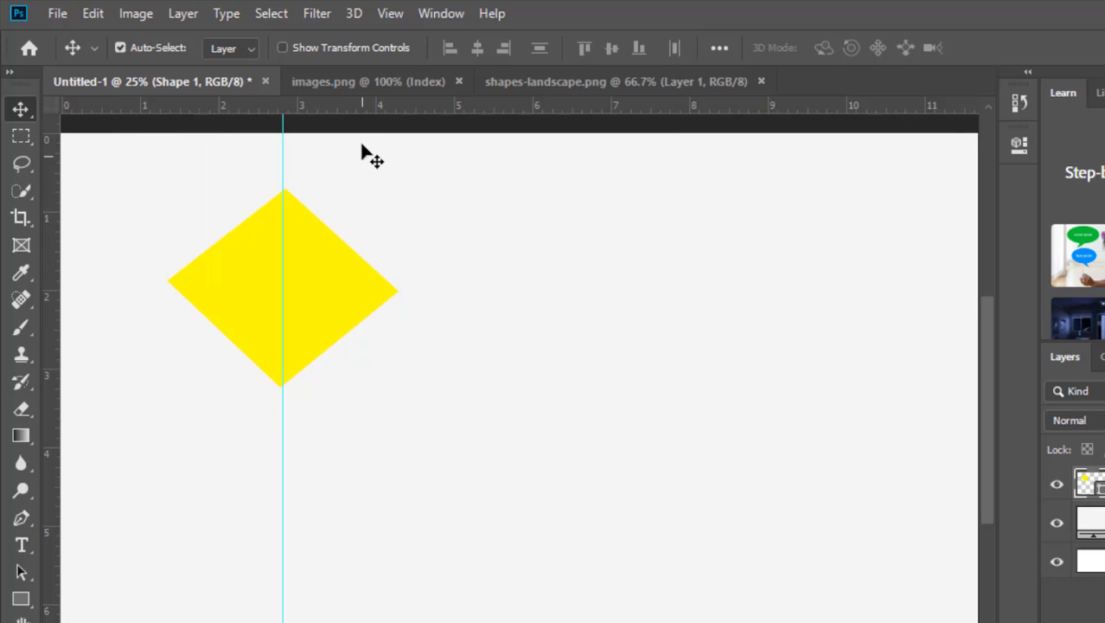
{"action": "left_click_drag", "start_coordinate": [354, 134], "coordinate": [353, 259]}
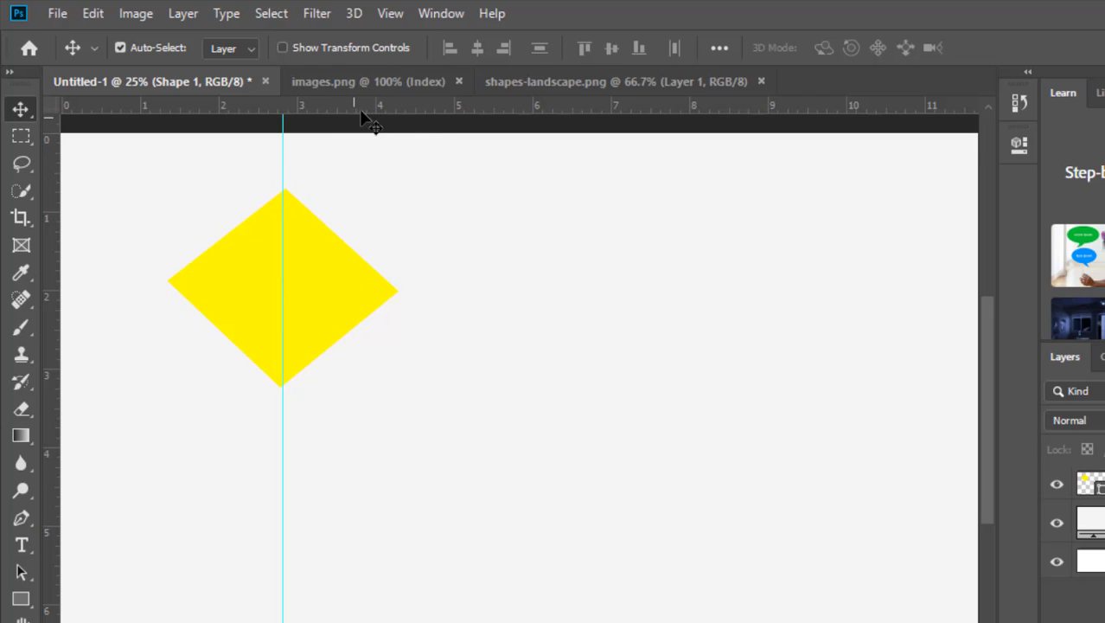
{"action": "left_click_drag", "start_coordinate": [356, 99], "coordinate": [346, 285]}
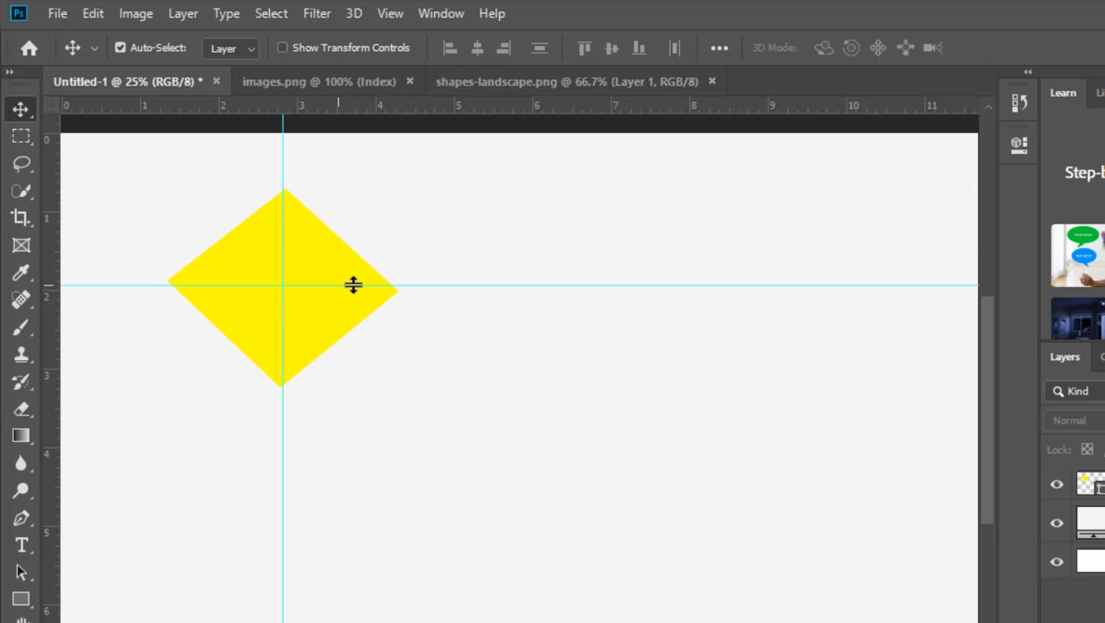
{"action": "left_click", "coordinate": [316, 260]}
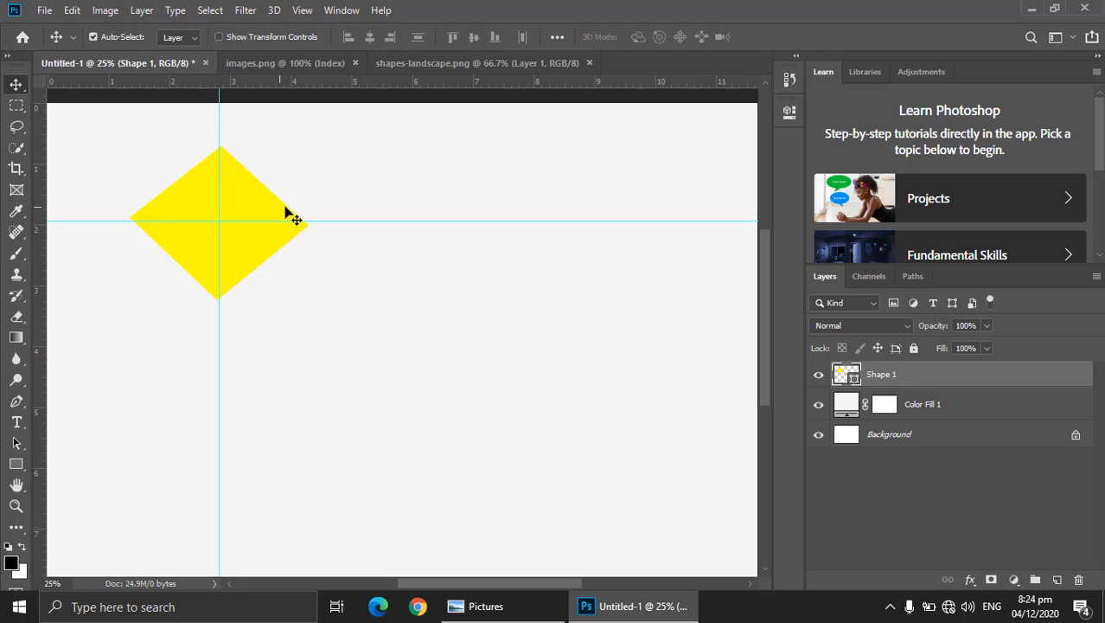
Step: Align the diamond's upper and lower anchor points to the vertical guide, making the shape about 774 px high
{"action": "key", "text": "p"}
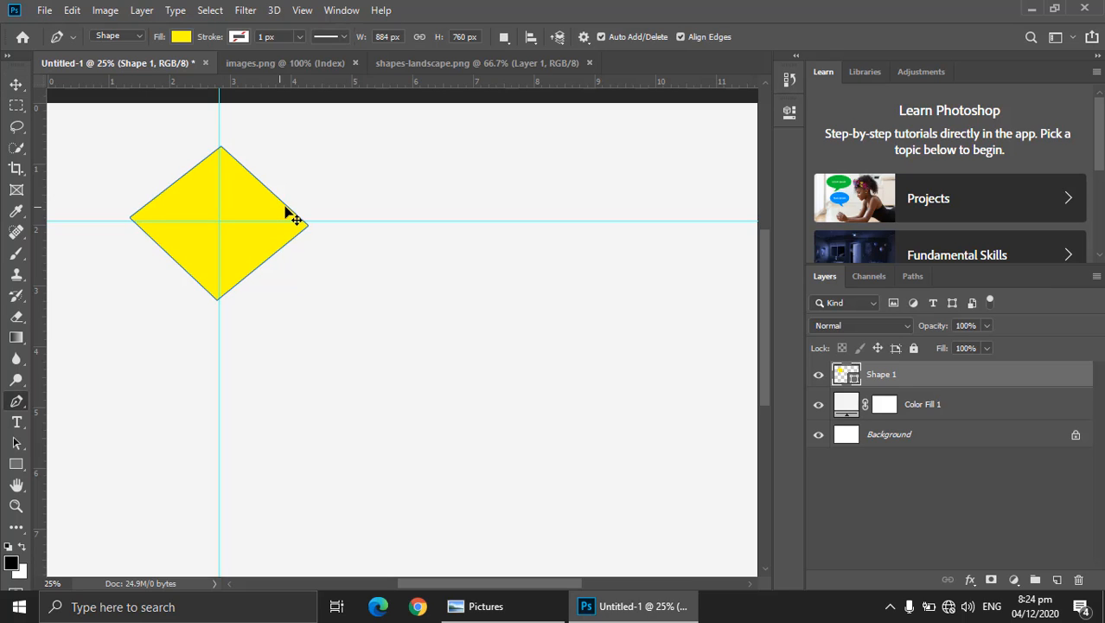
{"action": "left_click", "coordinate": [215, 151], "text": "ctrl"}
{"action": "left_click", "coordinate": [215, 152], "text": "ctrl"}
{"action": "left_click_drag", "start_coordinate": [219, 203], "coordinate": [297, 209]}
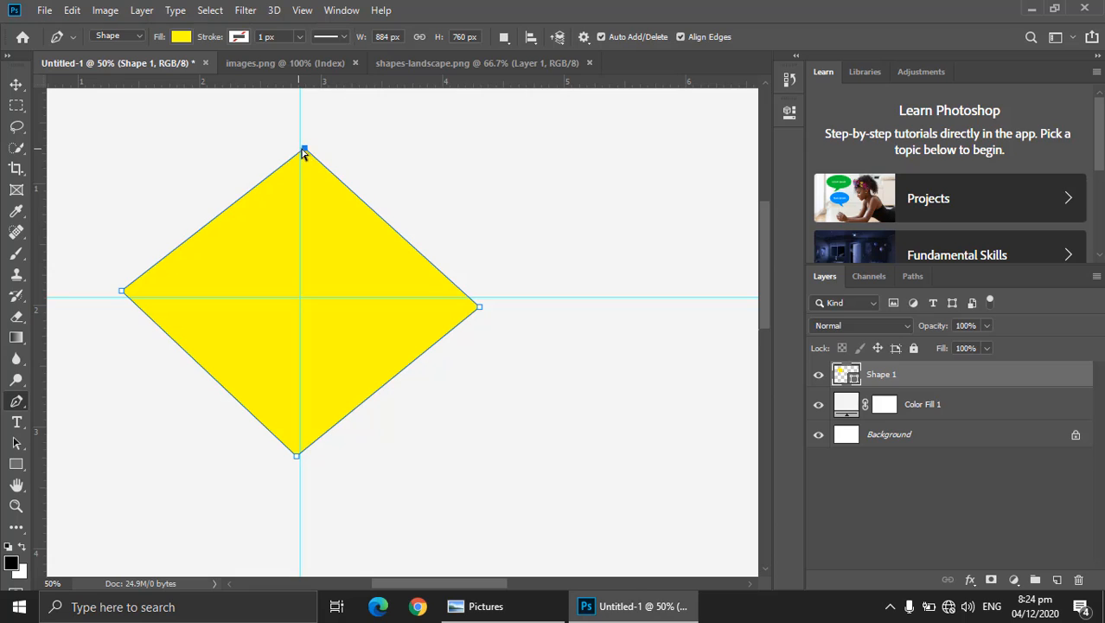
{"action": "left_click_drag", "start_coordinate": [304, 154], "coordinate": [298, 143]}
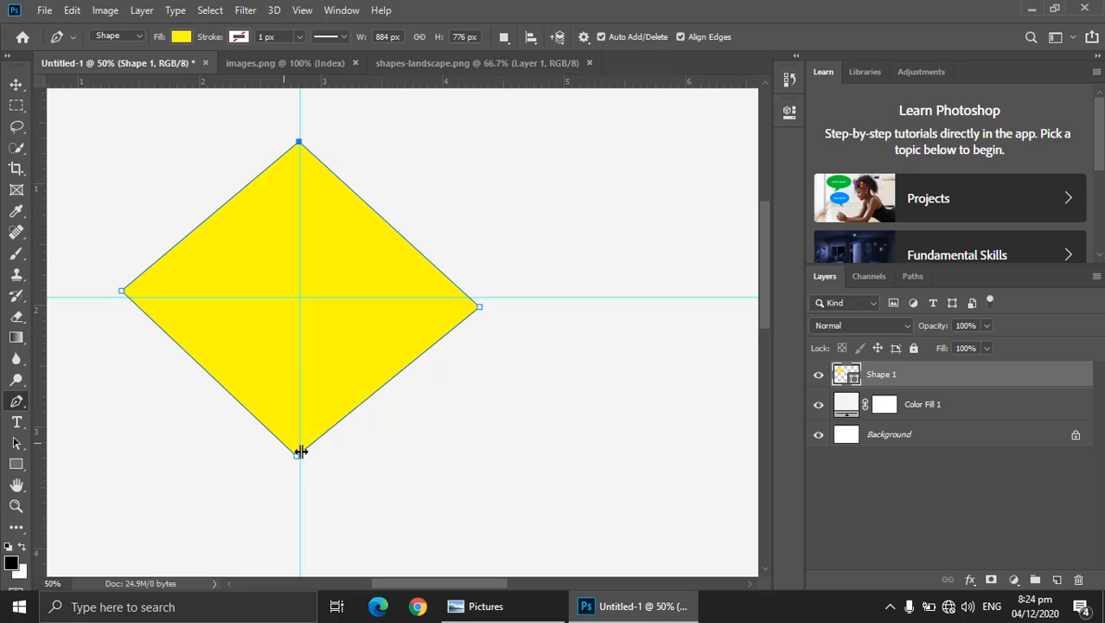
{"action": "left_click_drag", "start_coordinate": [295, 459], "coordinate": [300, 459]}
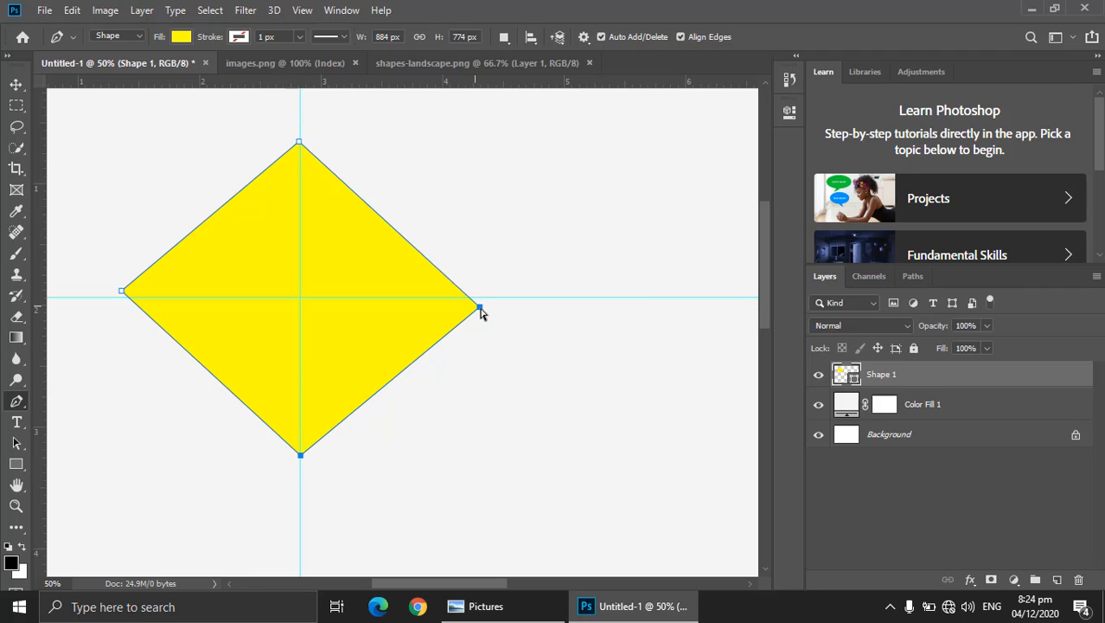
Step: Align the diamond's right-hand and left-hand anchor points to the horizontal guide, about 892 px apart, and finish editing the path
{"action": "left_click_drag", "start_coordinate": [480, 307], "coordinate": [480, 296]}
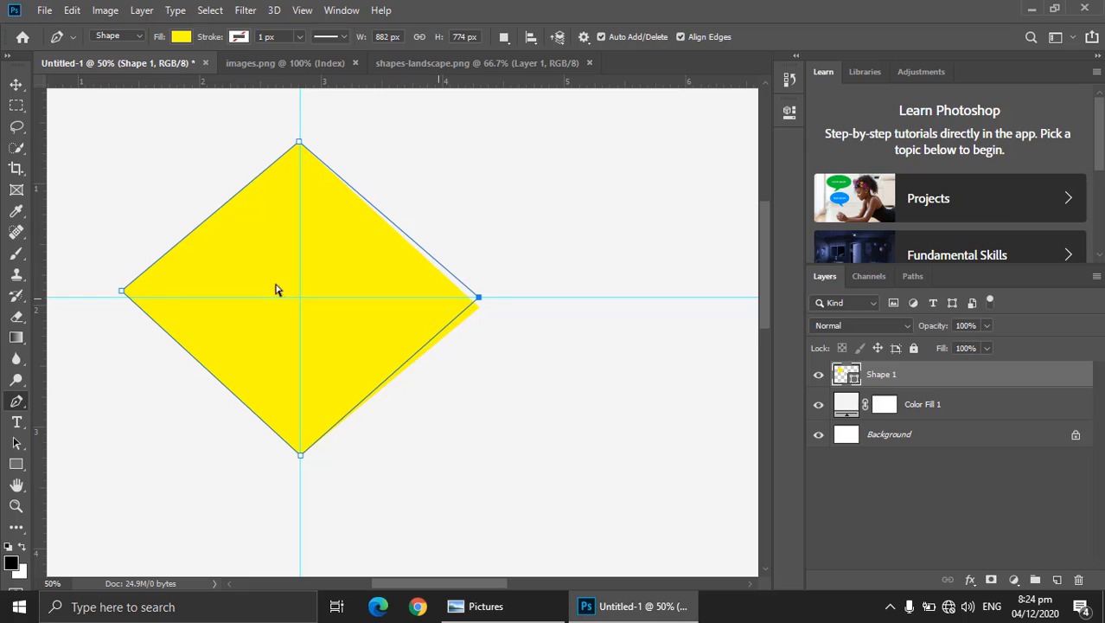
{"action": "left_click_drag", "start_coordinate": [122, 292], "coordinate": [119, 296]}
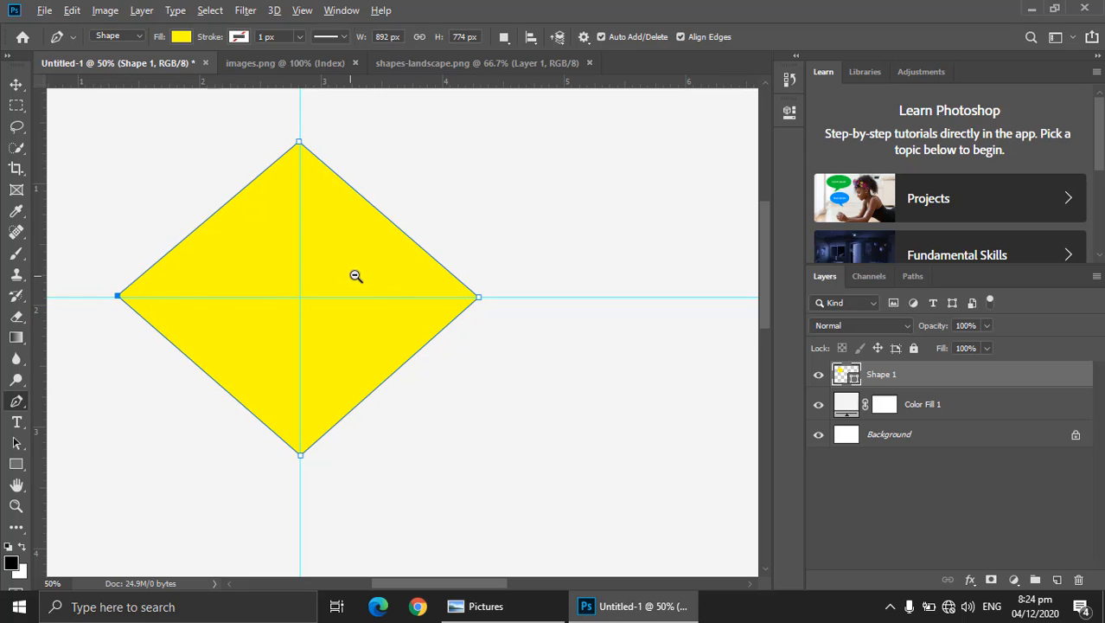
{"action": "scroll", "coordinate": [357, 276], "scroll_direction": "down", "scroll_amount": 2}
{"action": "left_click_drag", "start_coordinate": [399, 319], "coordinate": [348, 286]}
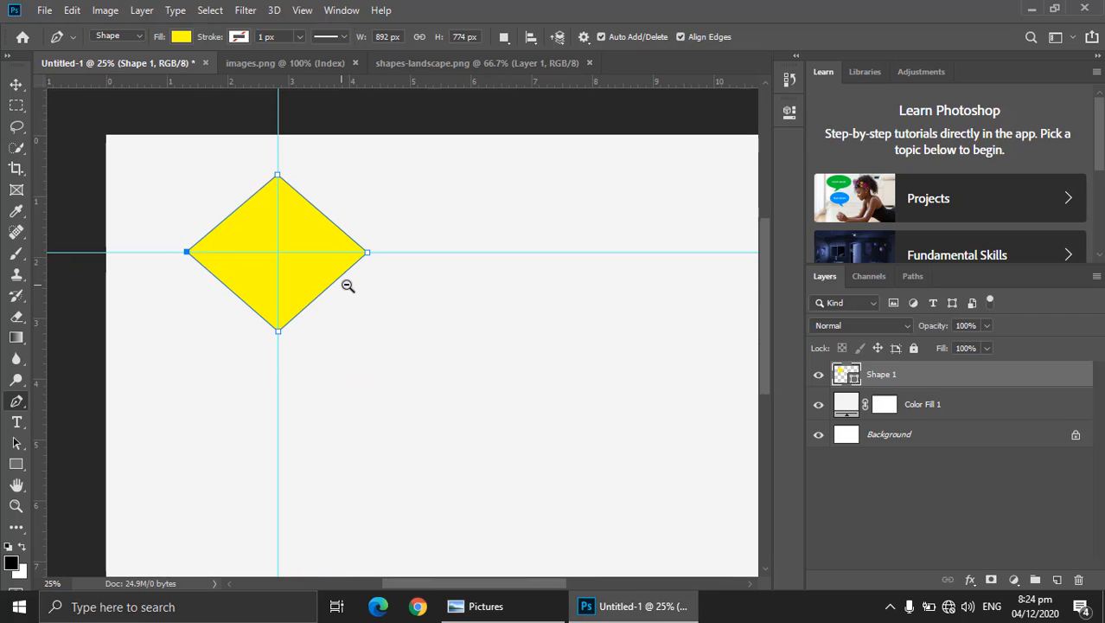
{"action": "left_click", "coordinate": [347, 287], "text": "alt"}
{"action": "left_click_drag", "start_coordinate": [390, 349], "coordinate": [344, 291]}
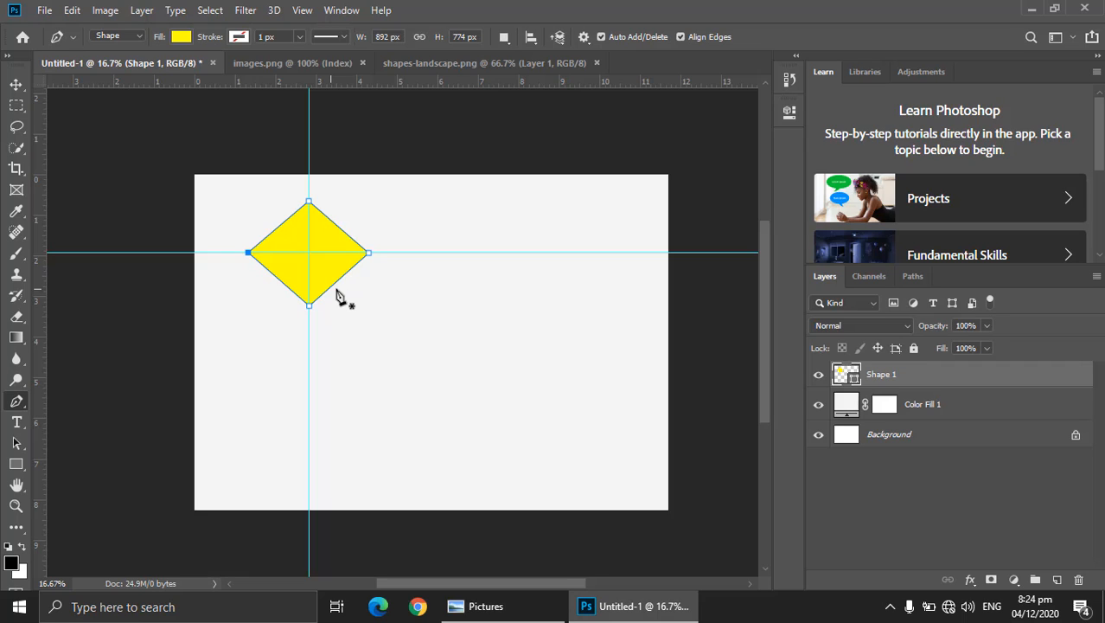
{"action": "key", "text": "Return"}
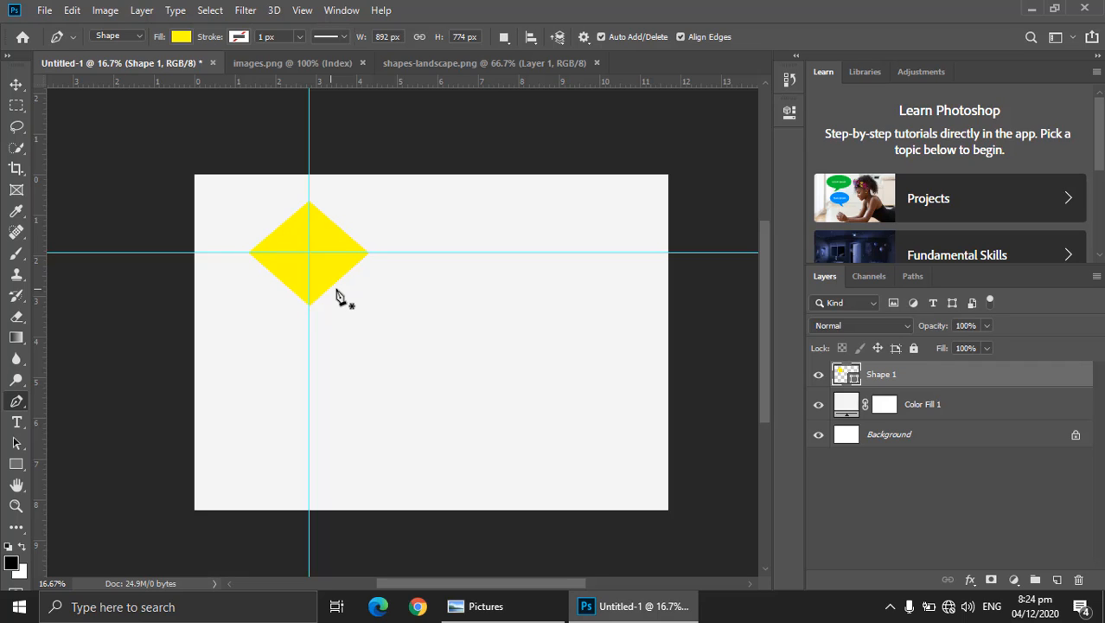
Step: Draw a curved arch from three anchor points beside the diamond, about 657 px wide and 258 px high, with both ends on the horizontal guide
{"action": "left_click", "coordinate": [328, 259], "text": "ctrl"}
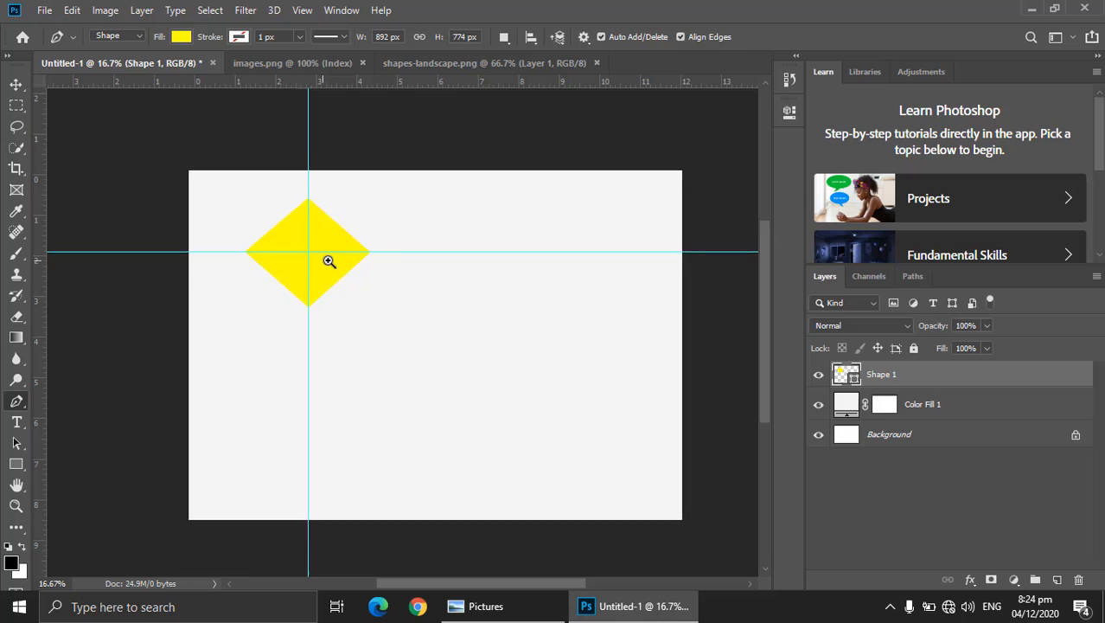
{"action": "left_click_drag", "start_coordinate": [411, 251], "coordinate": [355, 238]}
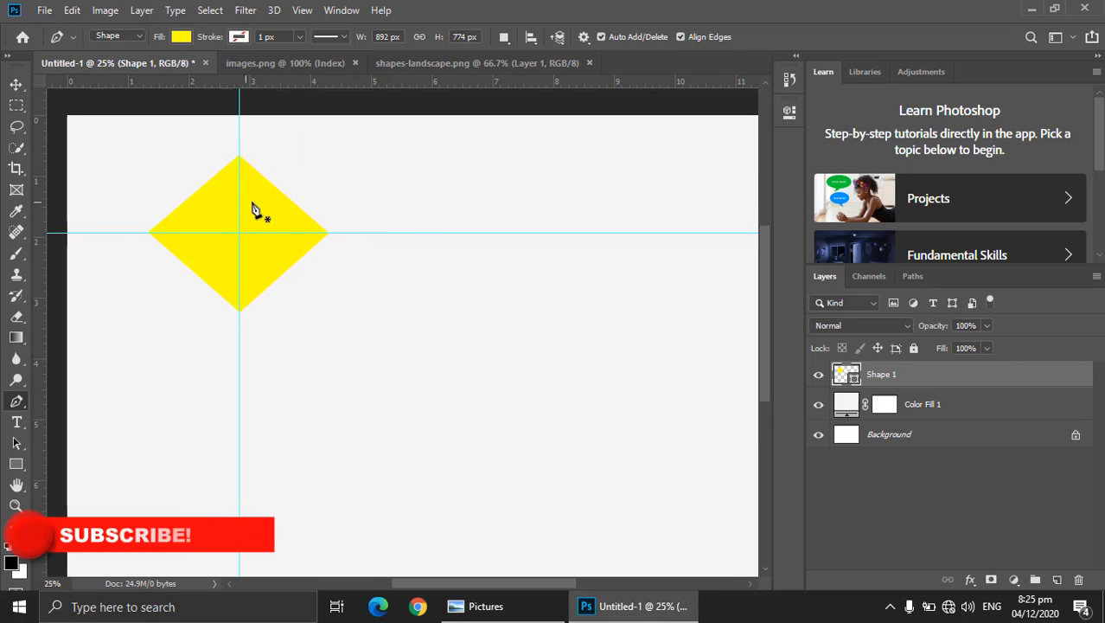
{"action": "left_click_drag", "start_coordinate": [432, 239], "coordinate": [326, 250]}
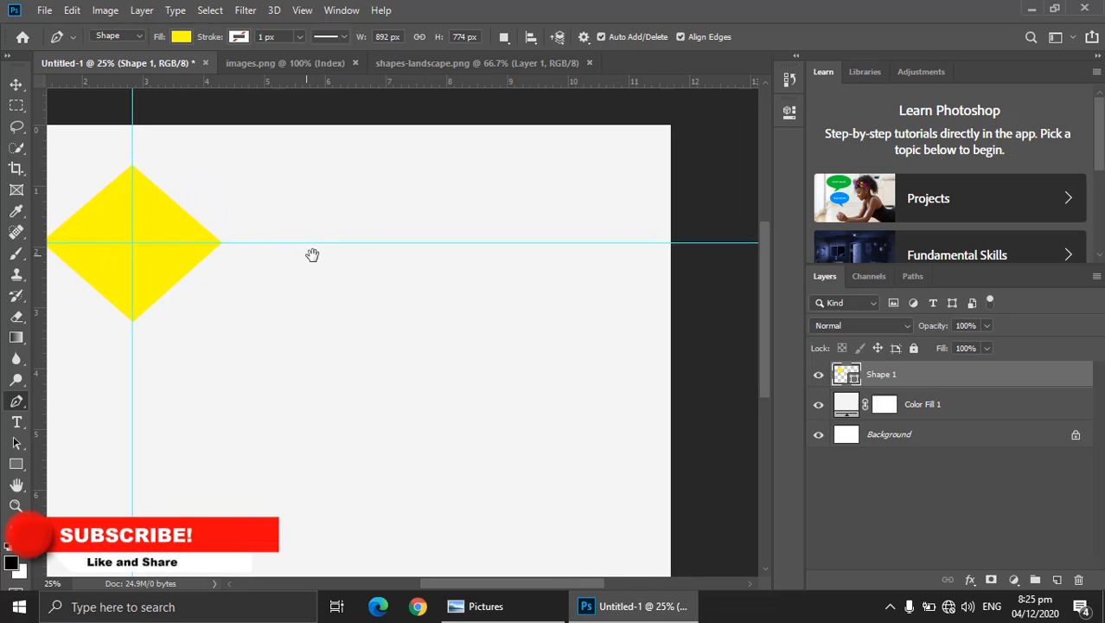
{"action": "left_click", "coordinate": [301, 256], "text": "alt"}
{"action": "left_click_drag", "start_coordinate": [353, 202], "coordinate": [336, 170]}
{"action": "left_click", "coordinate": [372, 206], "text": "ctrl"}
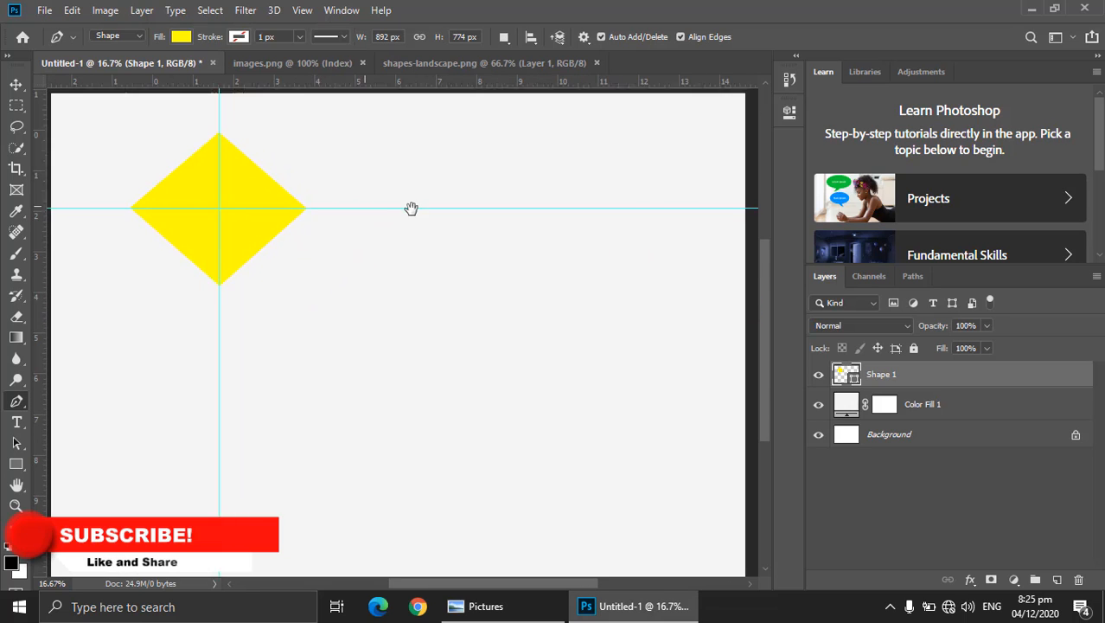
{"action": "left_click_drag", "start_coordinate": [413, 208], "coordinate": [344, 225]}
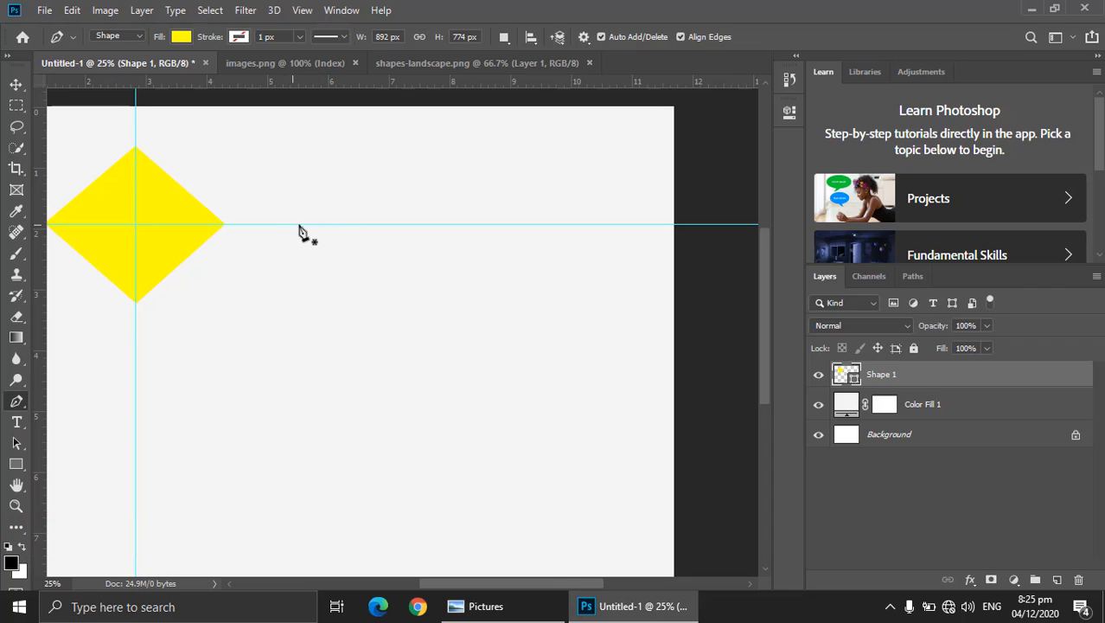
{"action": "left_click", "coordinate": [300, 224]}
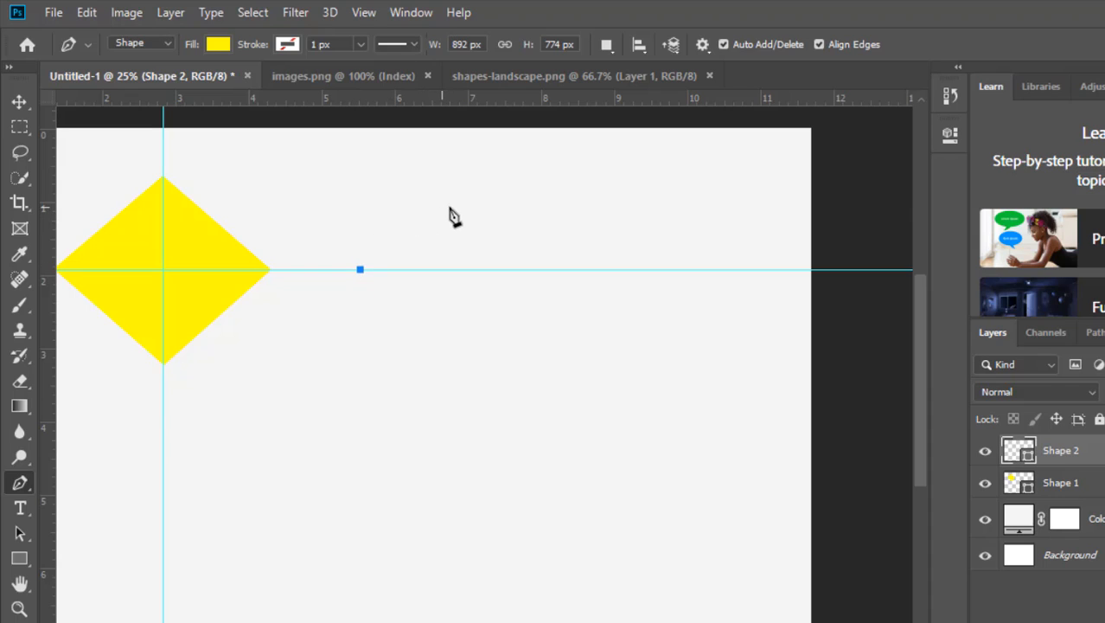
{"action": "left_click_drag", "start_coordinate": [449, 208], "coordinate": [527, 206]}
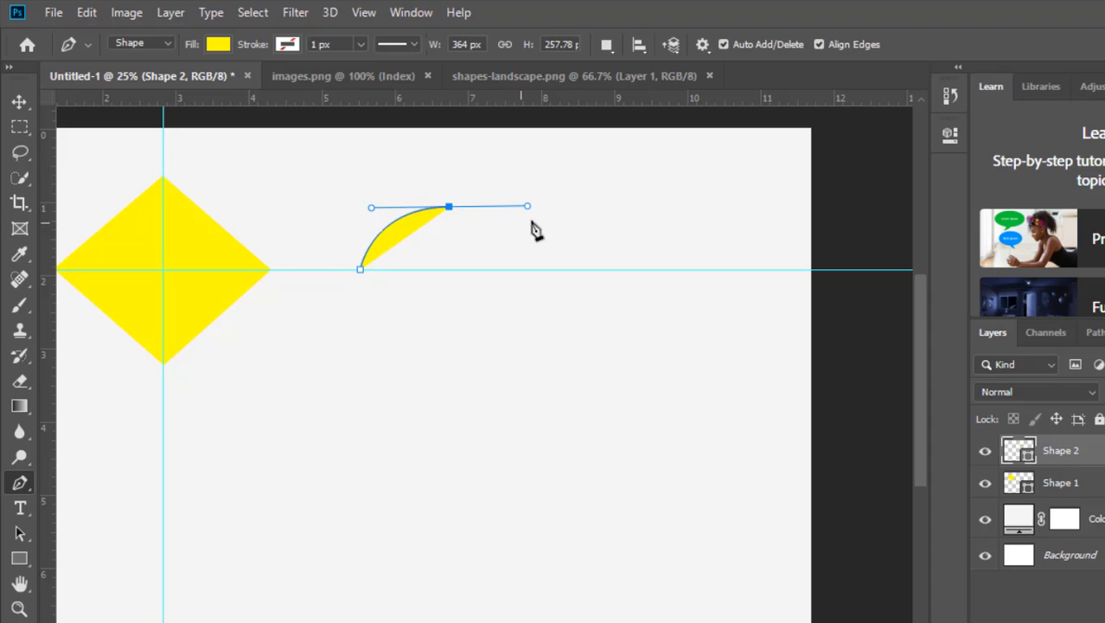
{"action": "left_click", "coordinate": [520, 270]}
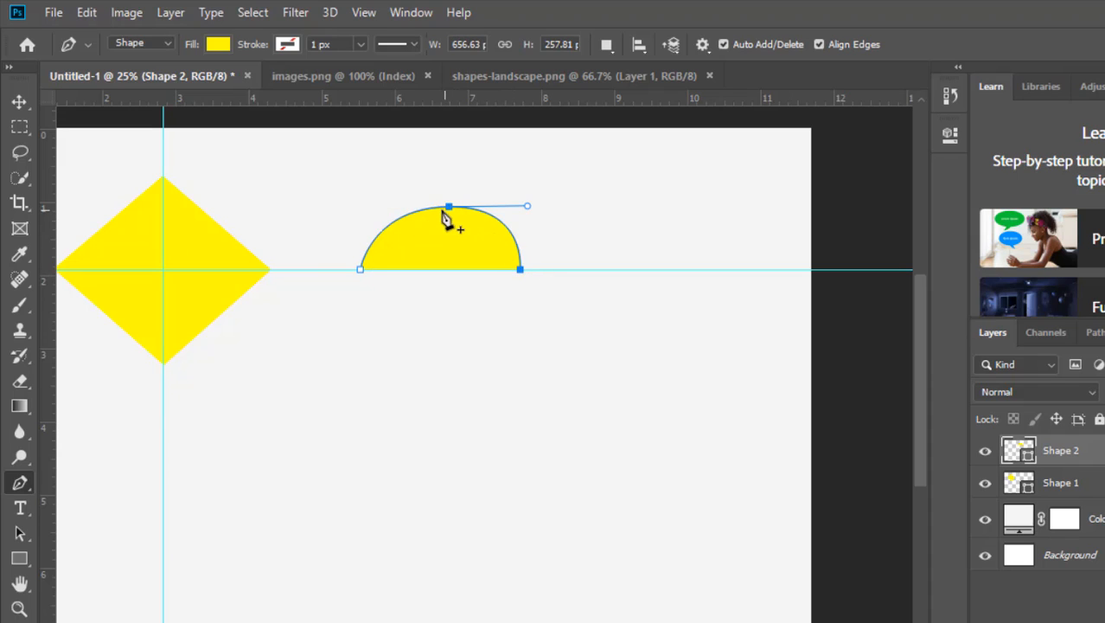
Step: Raise both direction handles of the arch's upper anchor point slightly to flatten its crown, and finish editing the path
{"action": "left_click", "coordinate": [520, 270]}
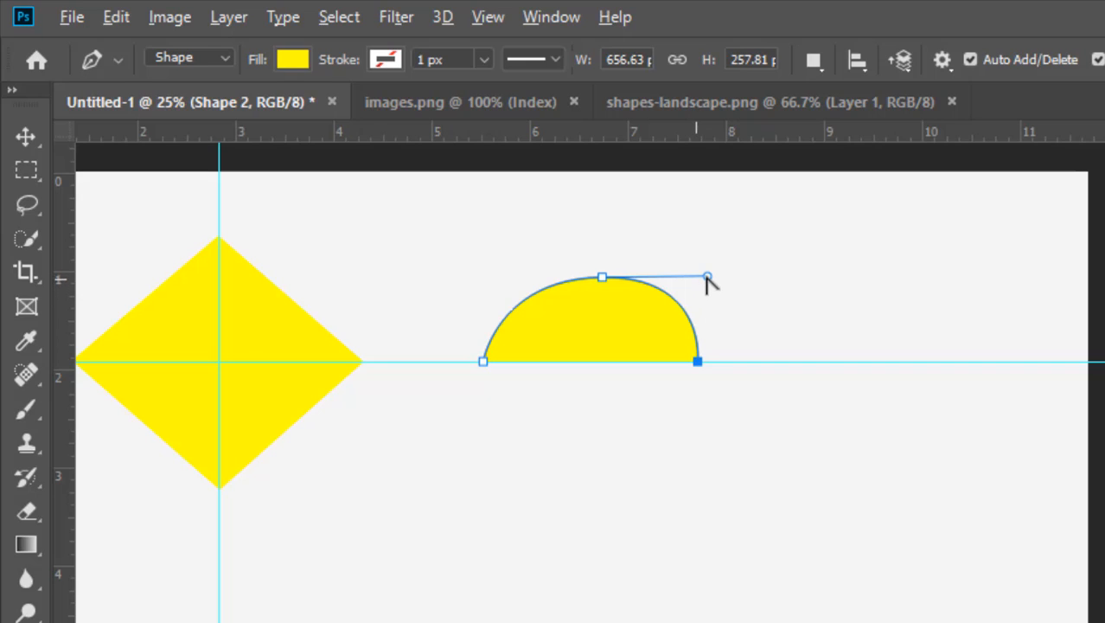
{"action": "left_click", "coordinate": [707, 277], "text": "ctrl"}
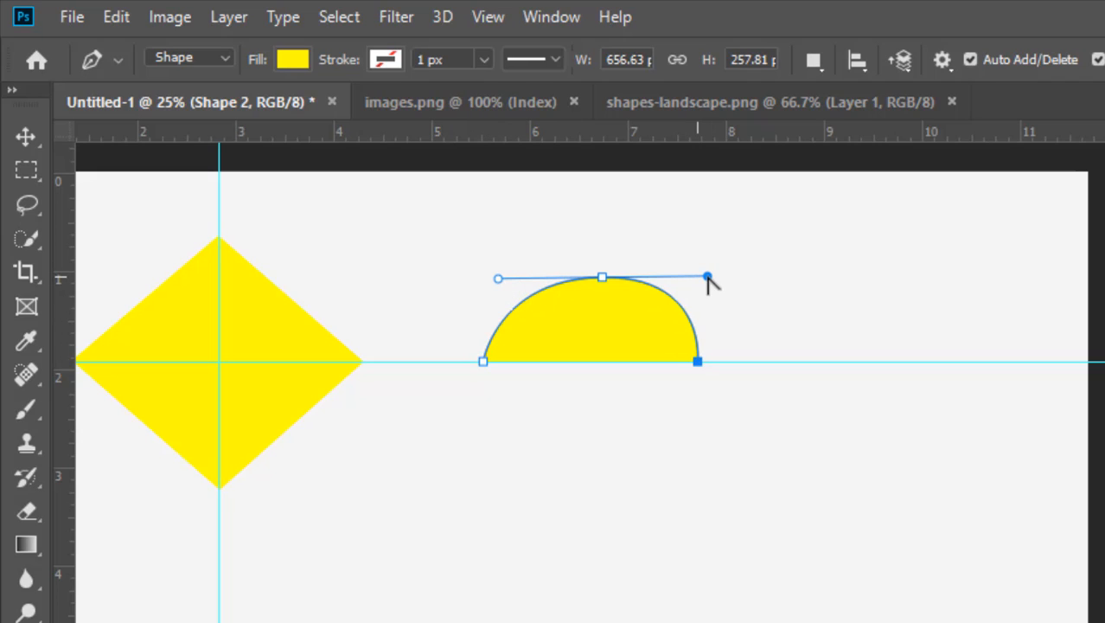
{"action": "mouse_move", "coordinate": [707, 277]}
{"action": "left_mouse_down"}
{"action": "mouse_move", "coordinate": [685, 271]}
{"action": "mouse_move", "coordinate": [703, 273]}
{"action": "left_mouse_up"}
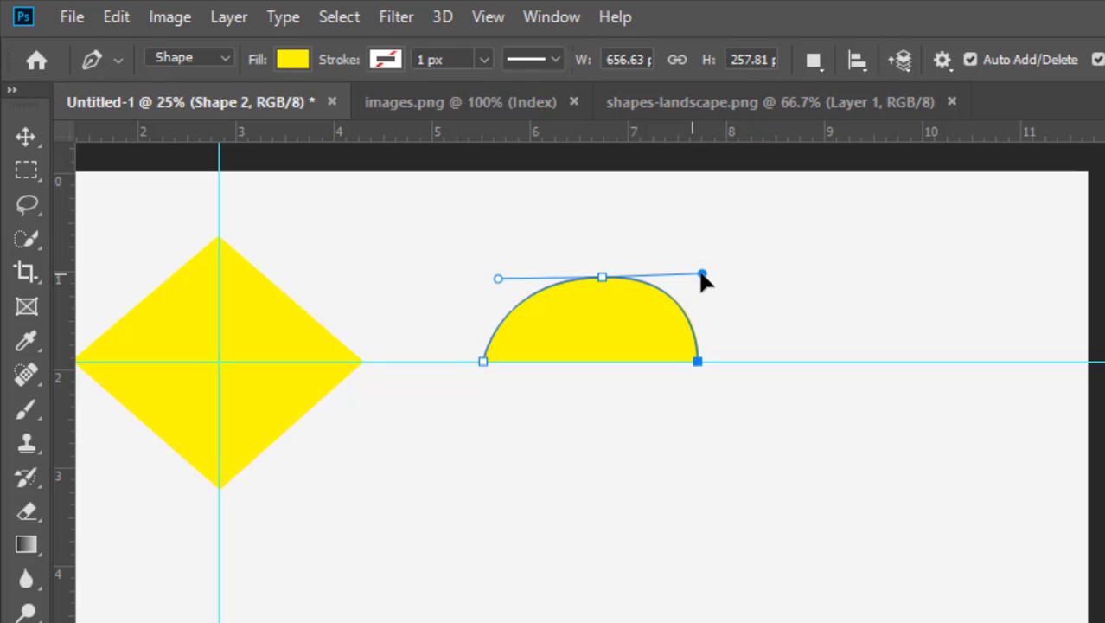
{"action": "mouse_move", "coordinate": [498, 278]}
{"action": "left_mouse_down"}
{"action": "mouse_move", "coordinate": [471, 274]}
{"action": "mouse_move", "coordinate": [486, 273]}
{"action": "left_mouse_up"}
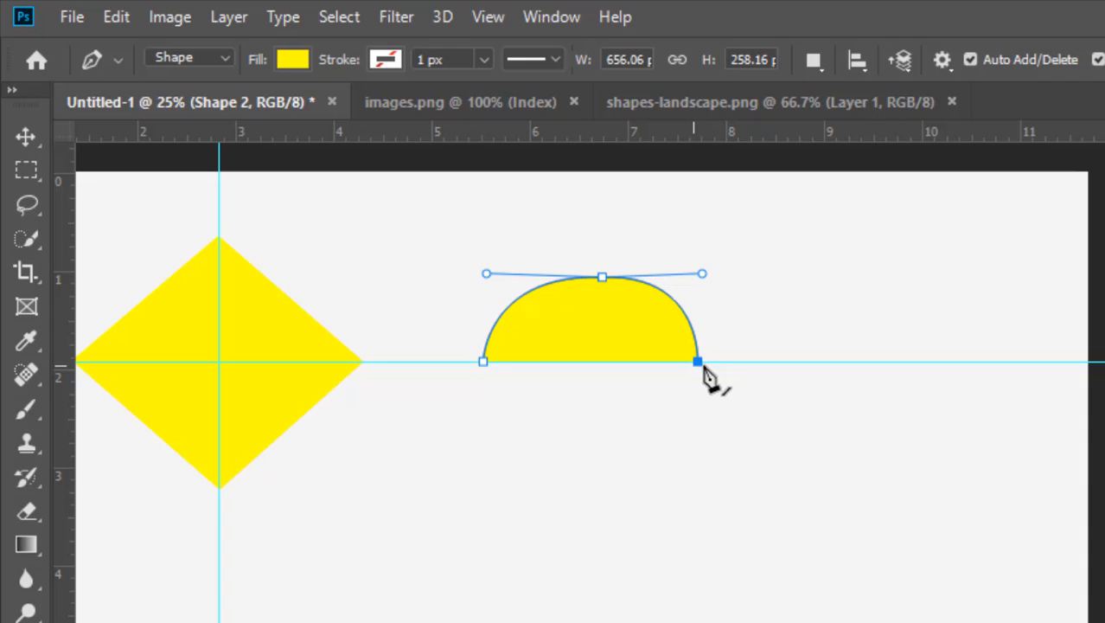
{"action": "key", "text": "Return"}
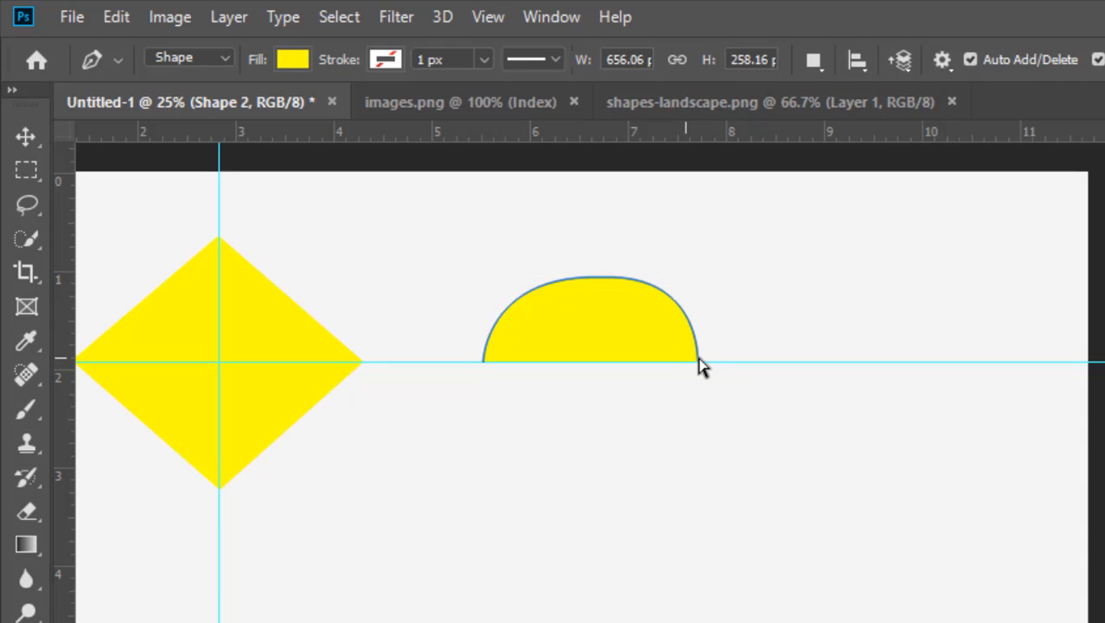
{"action": "left_click", "coordinate": [700, 362]}
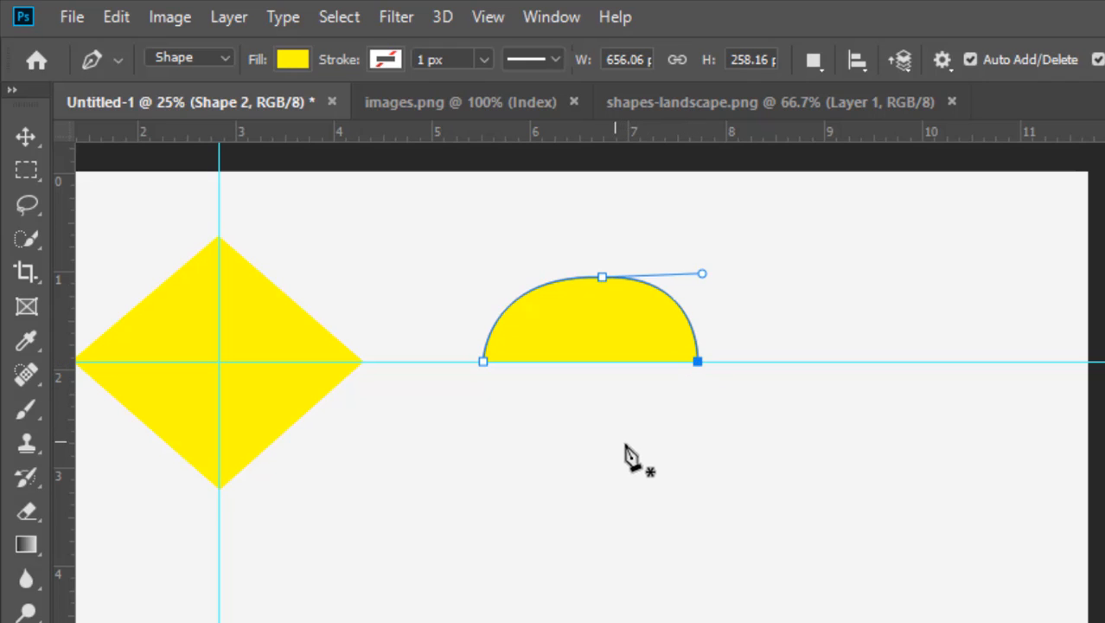
{"action": "left_click_drag", "start_coordinate": [612, 452], "coordinate": [587, 458]}
{"action": "key", "text": "ctrl+z"}
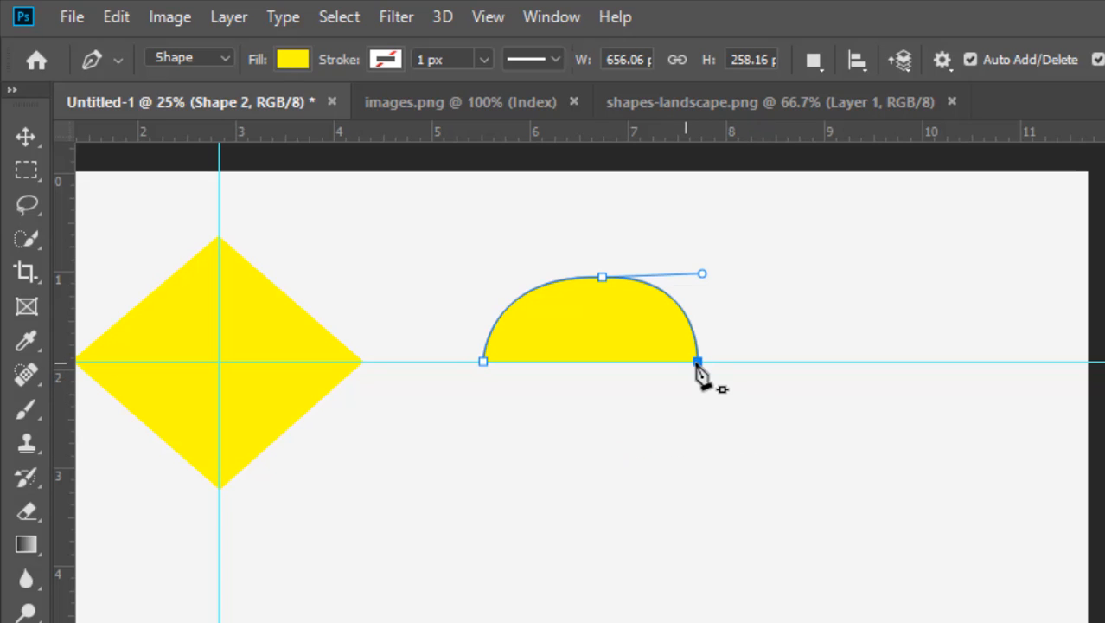
{"action": "key", "text": "Escape"}
{"action": "left_click", "coordinate": [698, 351], "text": "ctrl"}
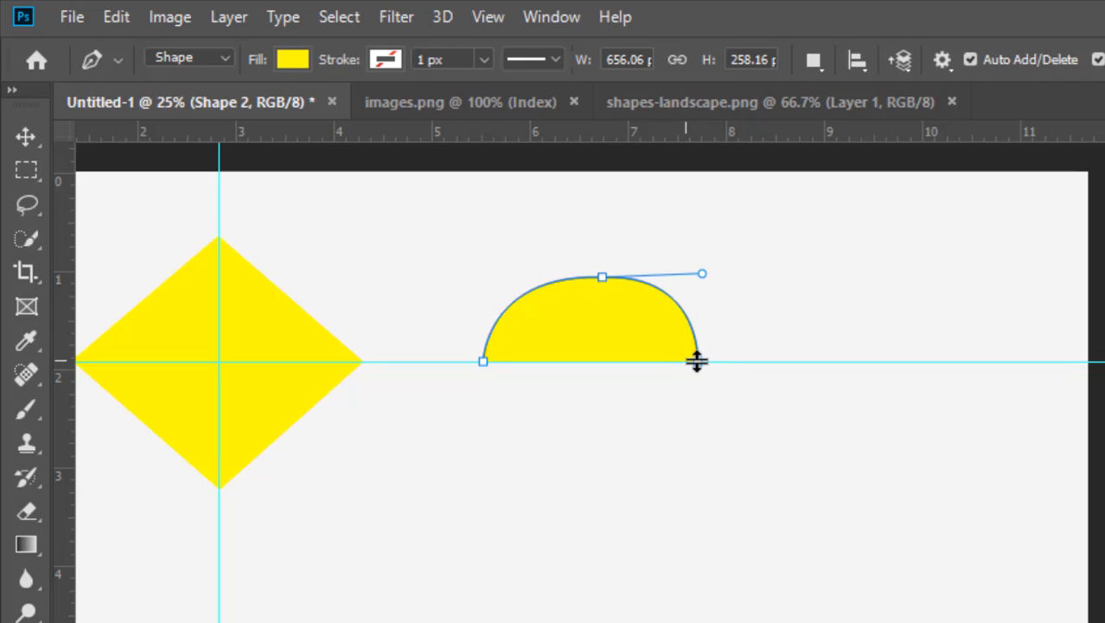
{"action": "left_click", "coordinate": [698, 362], "text": "ctrl"}
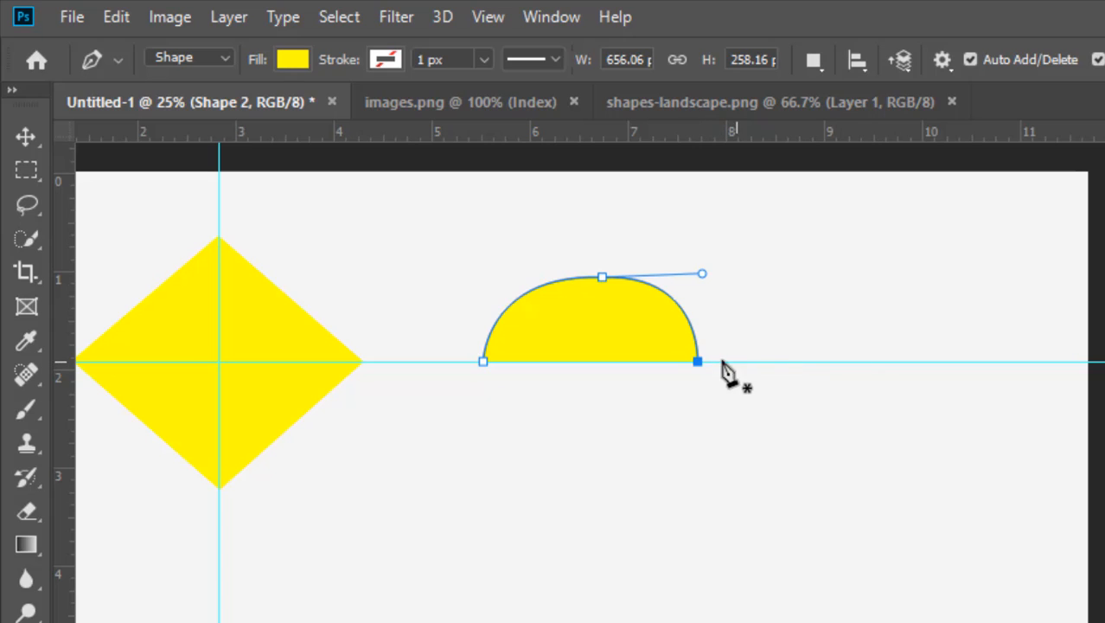
Step: Remove the horizontal guide through the arch's base and return to the Pen tool with the arch's path active
{"action": "key", "text": "v"}
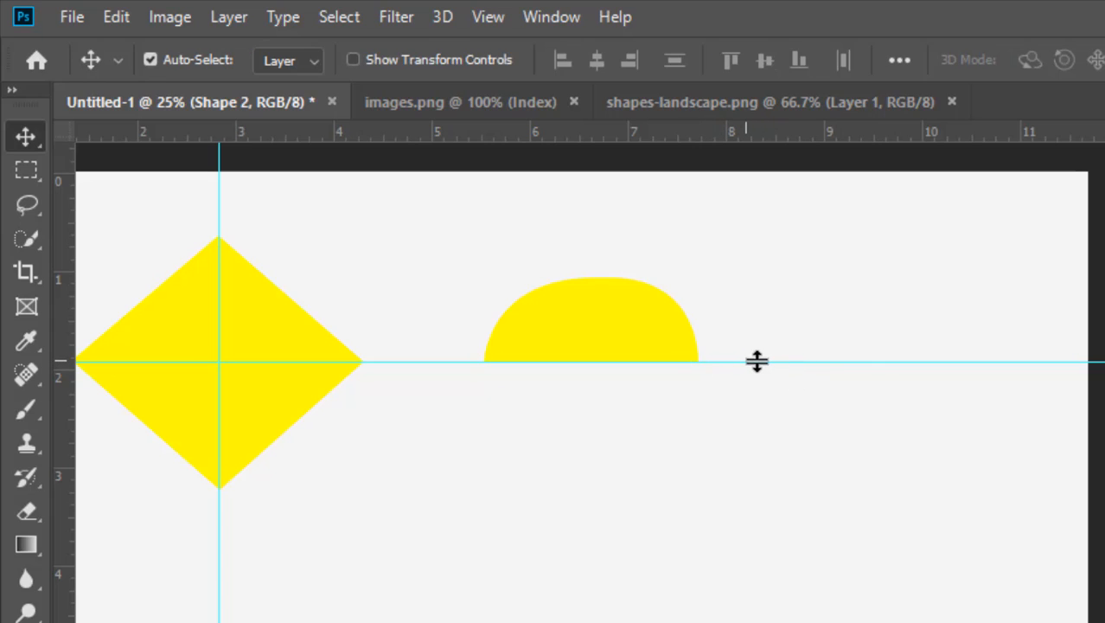
{"action": "left_click_drag", "start_coordinate": [759, 362], "coordinate": [771, 139]}
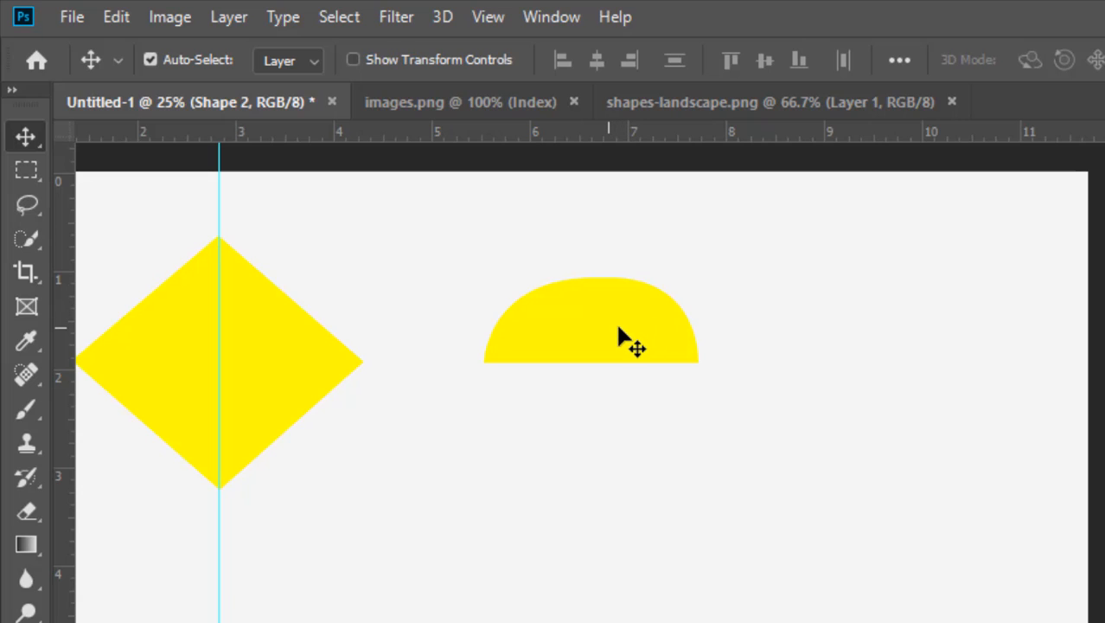
{"action": "key", "text": "p"}
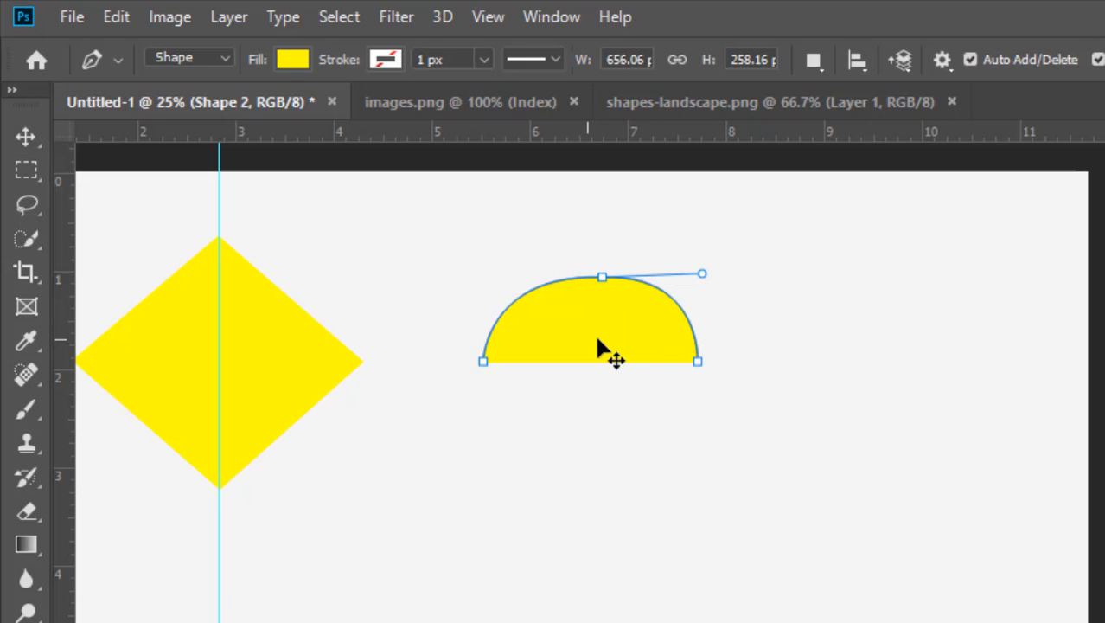
Step: Continue the arch from its right-hand end through a curved anchor point below and close it, forming a rounded shape about 656 by 520 px
{"action": "left_click", "coordinate": [699, 363], "text": "ctrl"}
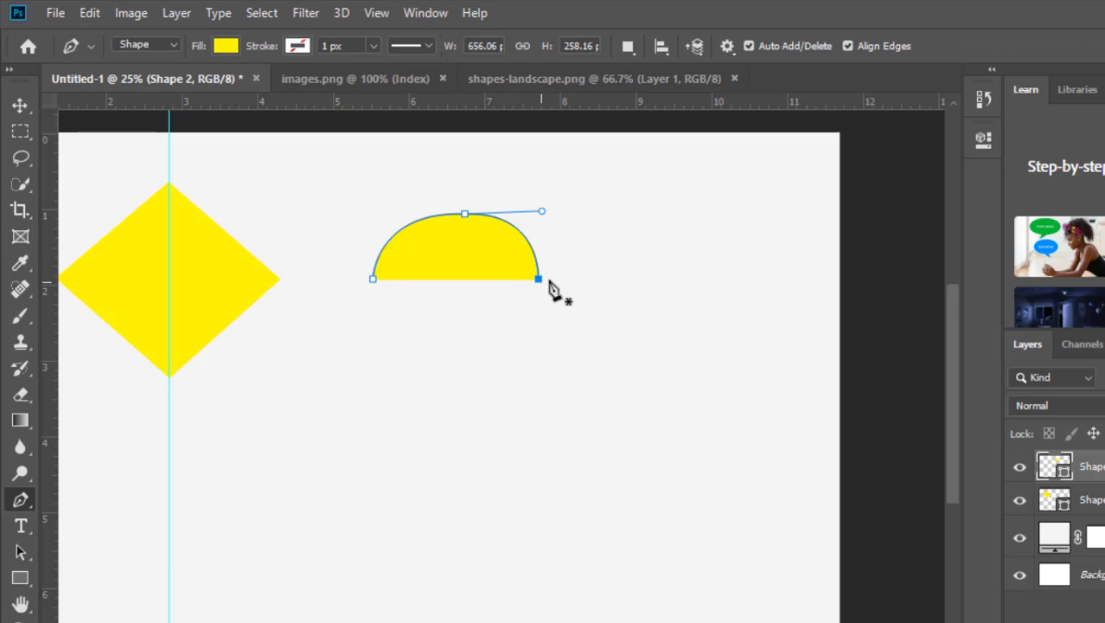
{"action": "left_click_drag", "start_coordinate": [465, 346], "coordinate": [449, 346]}
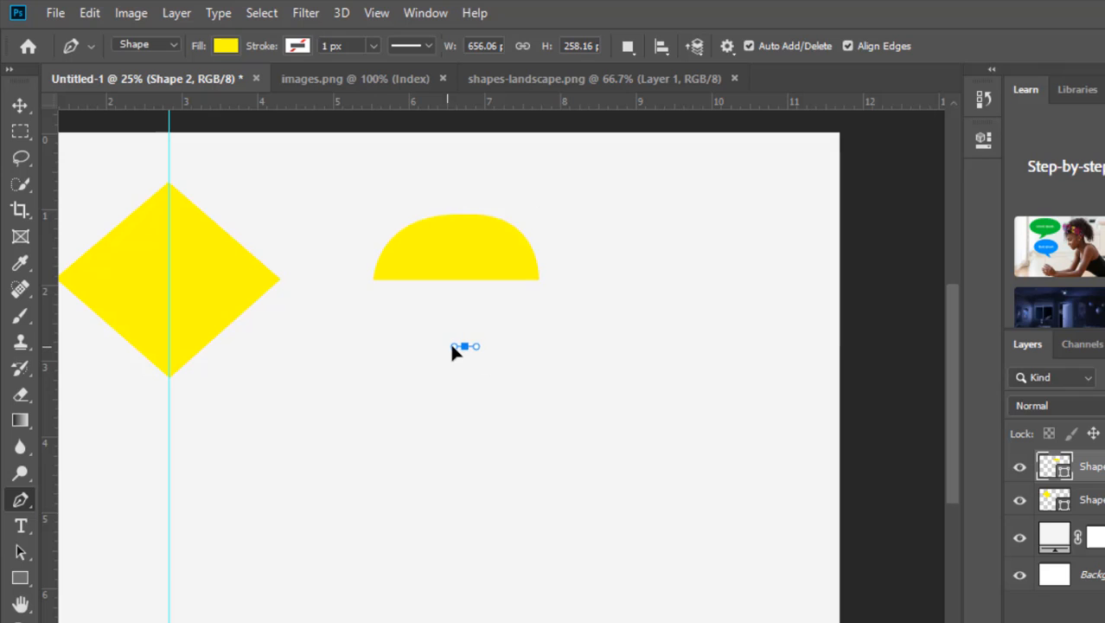
{"action": "key", "text": "ctrl+z"}
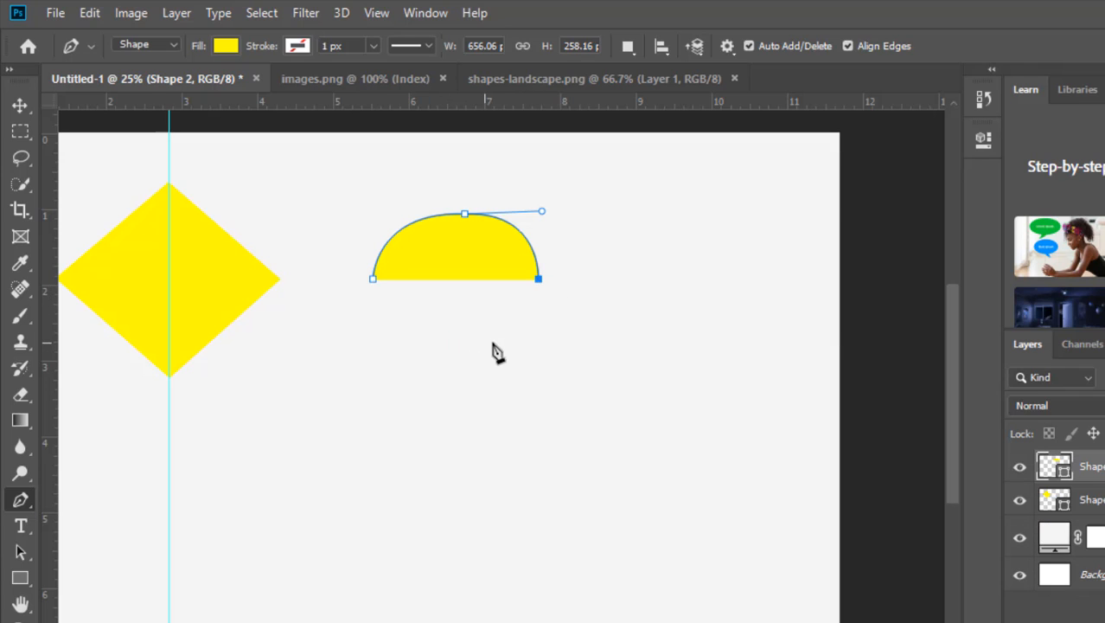
{"action": "left_click_drag", "start_coordinate": [465, 345], "coordinate": [391, 345]}
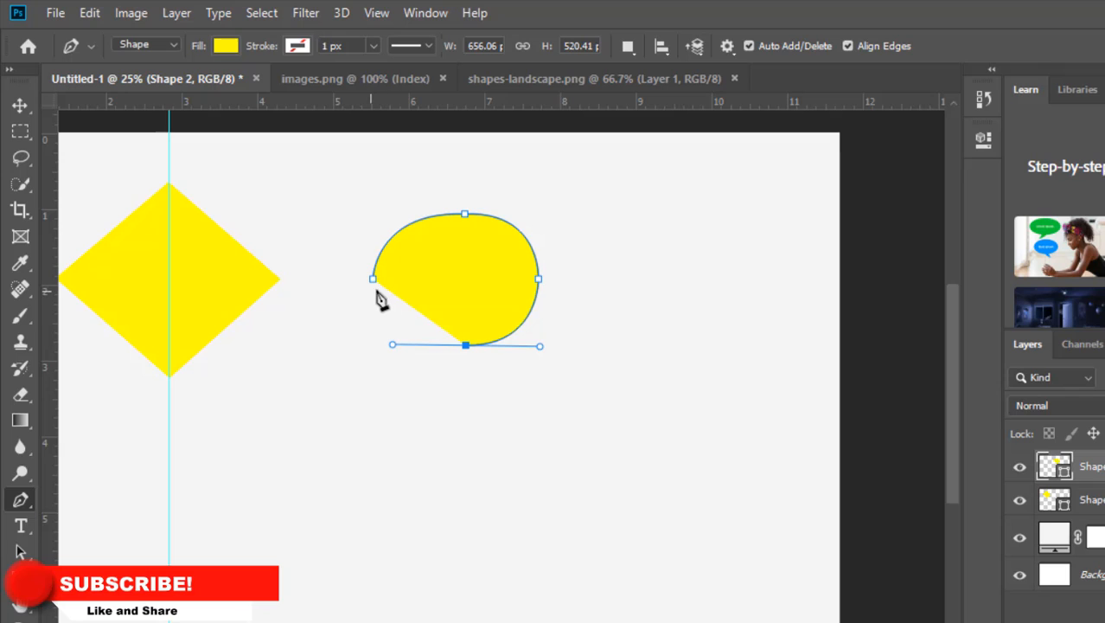
{"action": "mouse_move", "coordinate": [374, 281]}
{"action": "left_mouse_down"}
{"action": "mouse_move", "coordinate": [358, 247]}
{"action": "mouse_move", "coordinate": [370, 263]}
{"action": "left_mouse_up"}
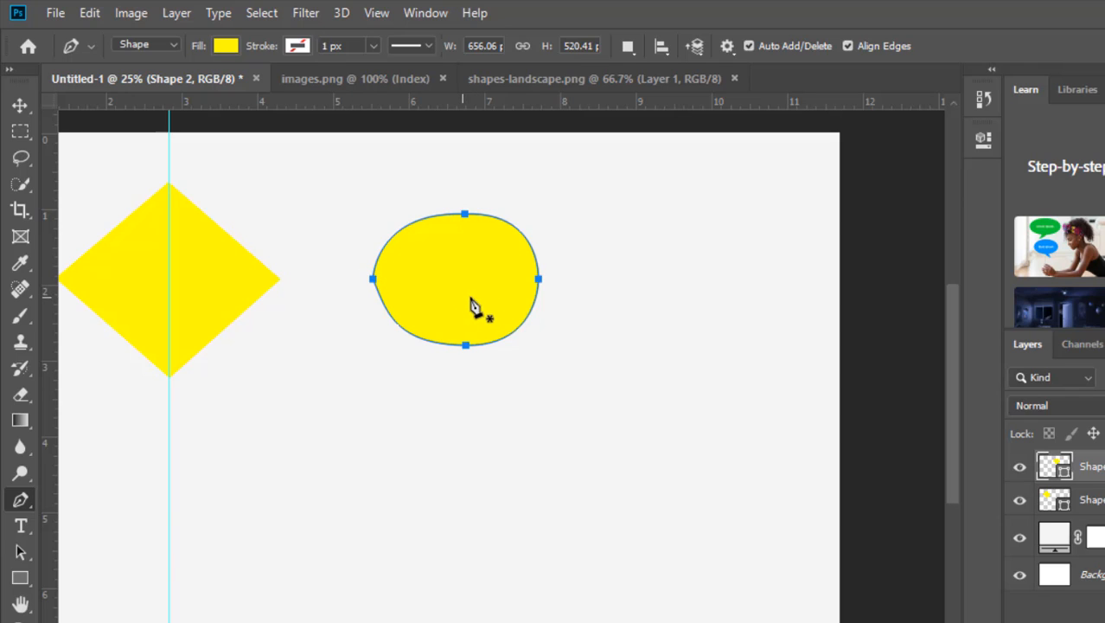
Step: Move the rounded shape's left-hand anchor point inward, making the shape about 617 px wide
{"action": "scroll", "coordinate": [464, 414], "scroll_direction": "down", "scroll_amount": 2}
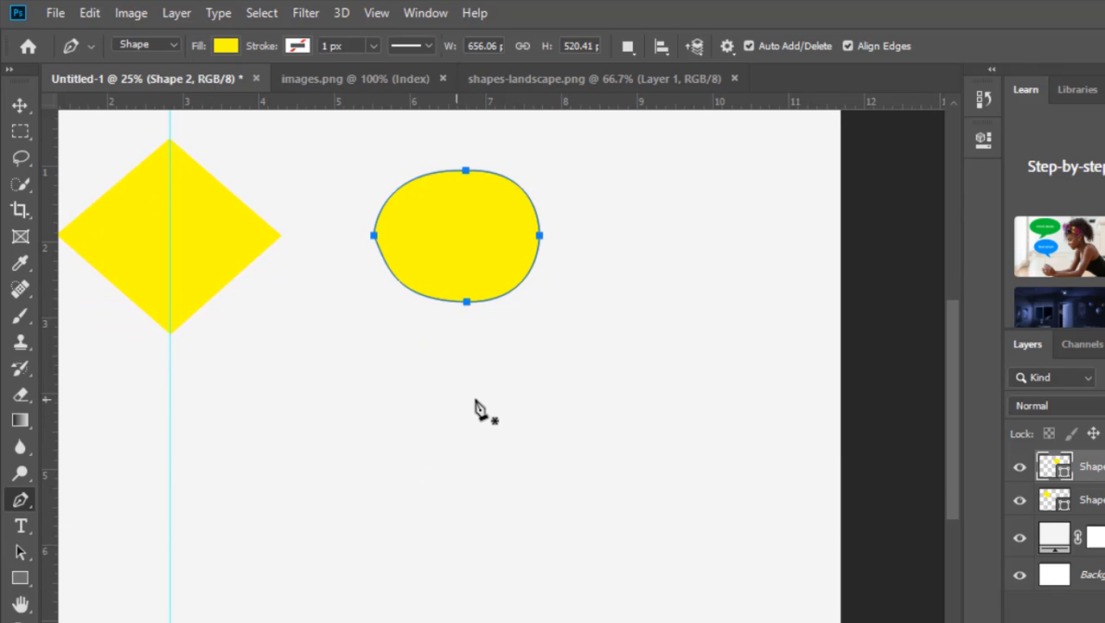
{"action": "scroll", "coordinate": [477, 294], "scroll_direction": "up", "scroll_amount": 3}
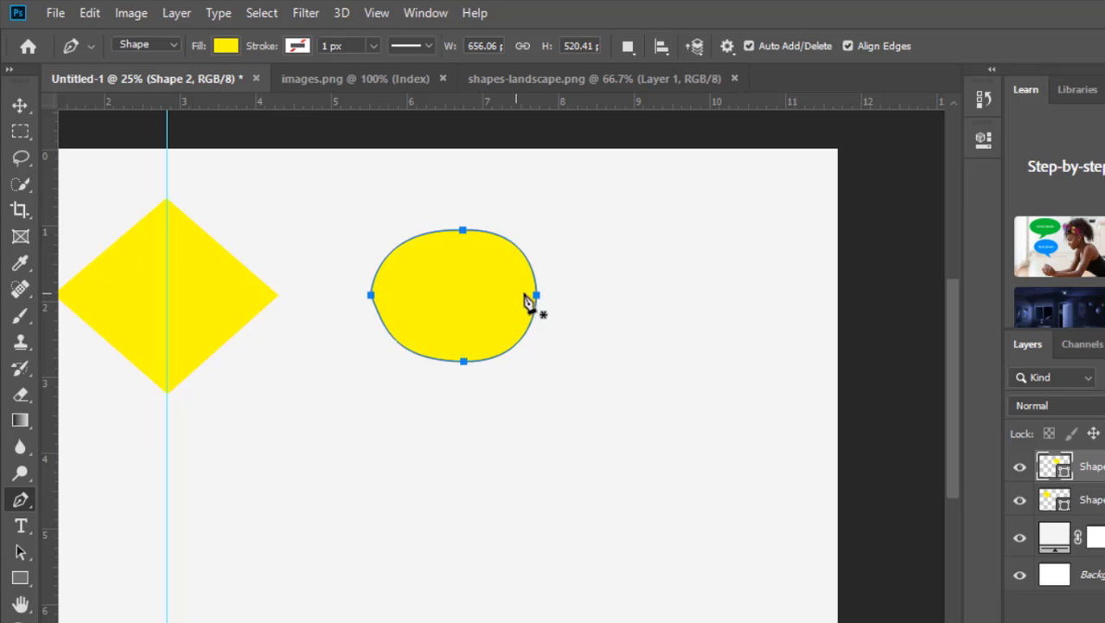
{"action": "left_click", "coordinate": [371, 296], "text": "ctrl"}
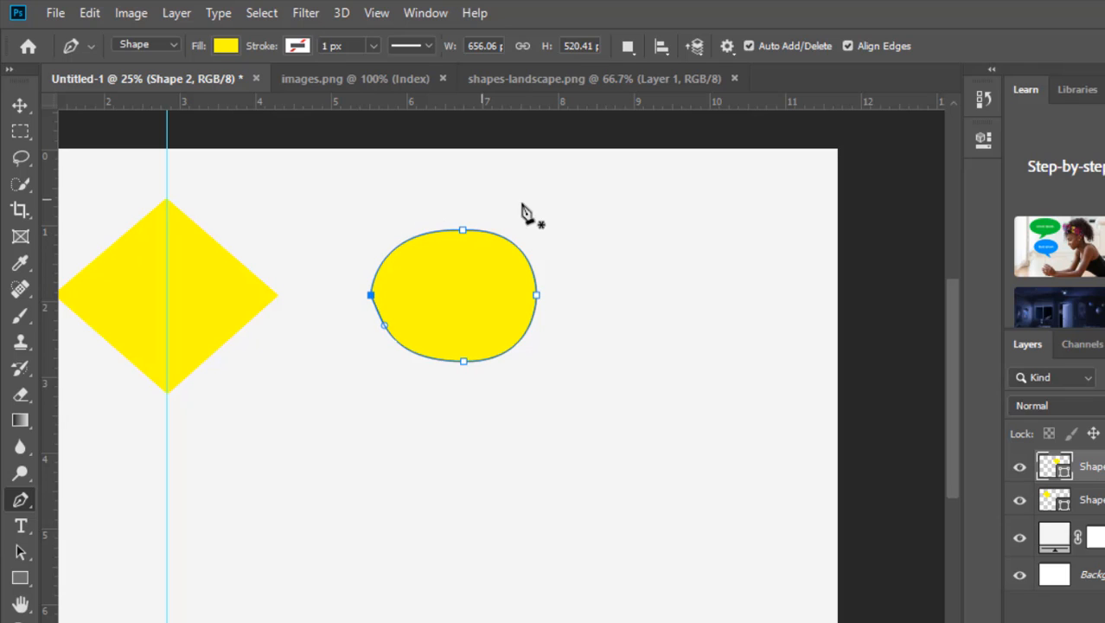
{"action": "left_click", "coordinate": [371, 296], "text": "ctrl"}
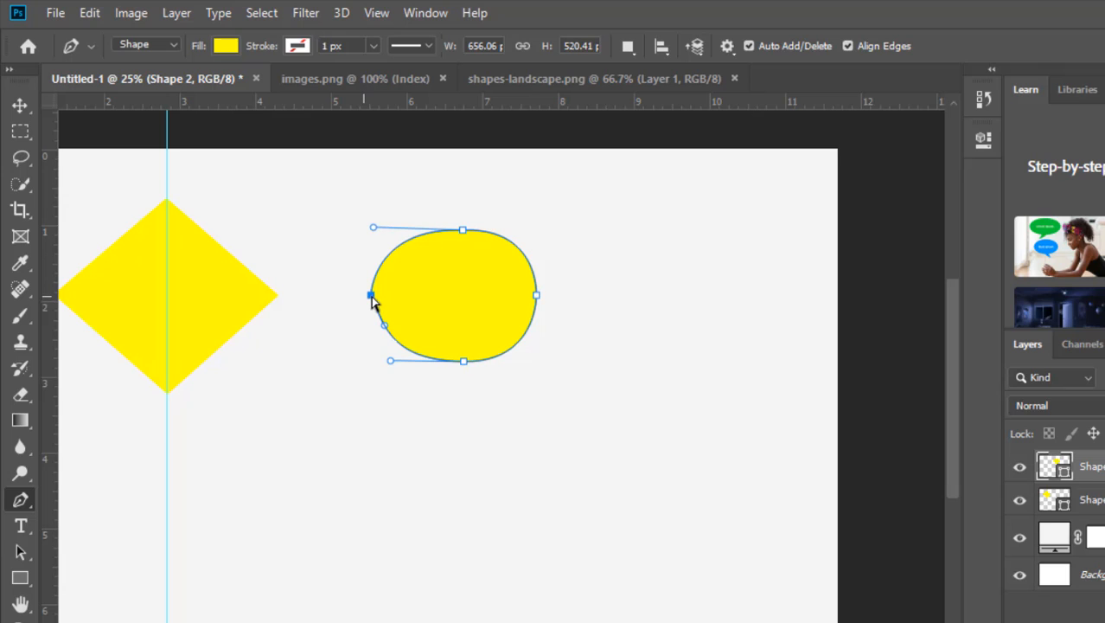
{"action": "left_click_drag", "start_coordinate": [372, 299], "coordinate": [384, 300]}
Step: Adjust the direction handles of the rounded shape's lower and upper anchor points, making it about 616 by 520 px, and finish editing the path
{"action": "mouse_move", "coordinate": [390, 363]}
{"action": "left_mouse_down"}
{"action": "mouse_move", "coordinate": [412, 361]}
{"action": "mouse_move", "coordinate": [391, 367]}
{"action": "left_mouse_up"}
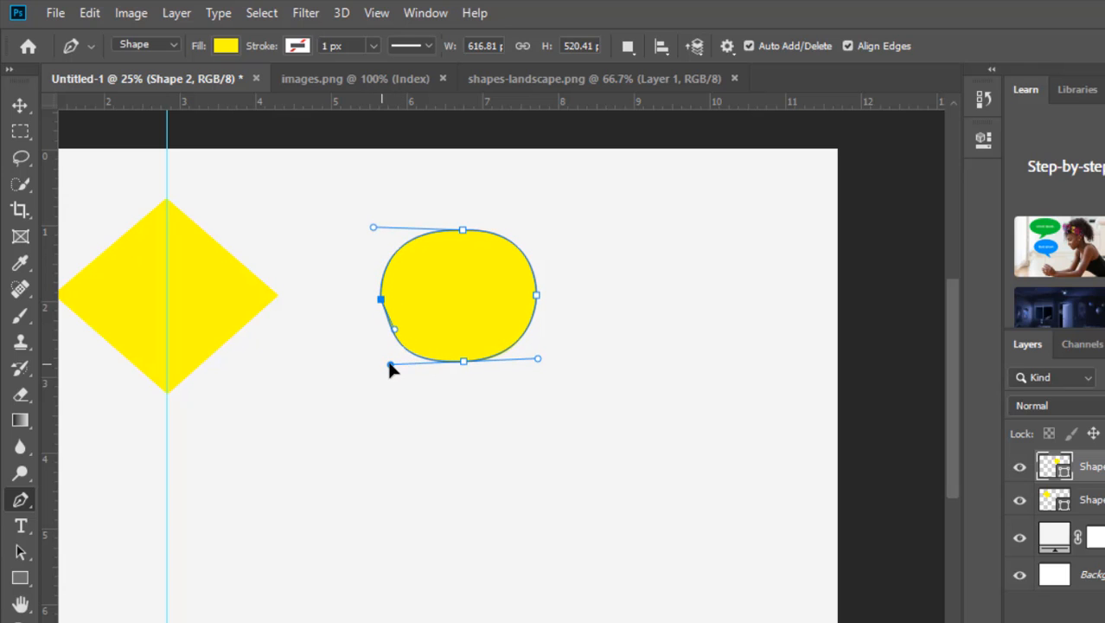
{"action": "left_click_drag", "start_coordinate": [538, 360], "coordinate": [532, 360]}
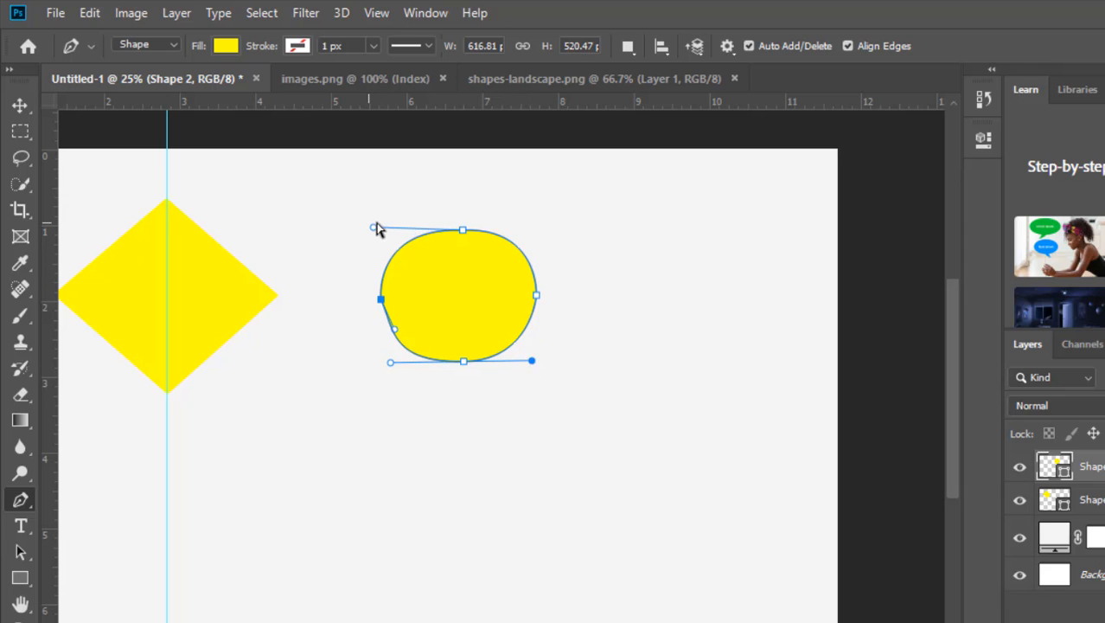
{"action": "left_click_drag", "start_coordinate": [375, 226], "coordinate": [382, 233]}
{"action": "left_click_drag", "start_coordinate": [538, 228], "coordinate": [530, 231]}
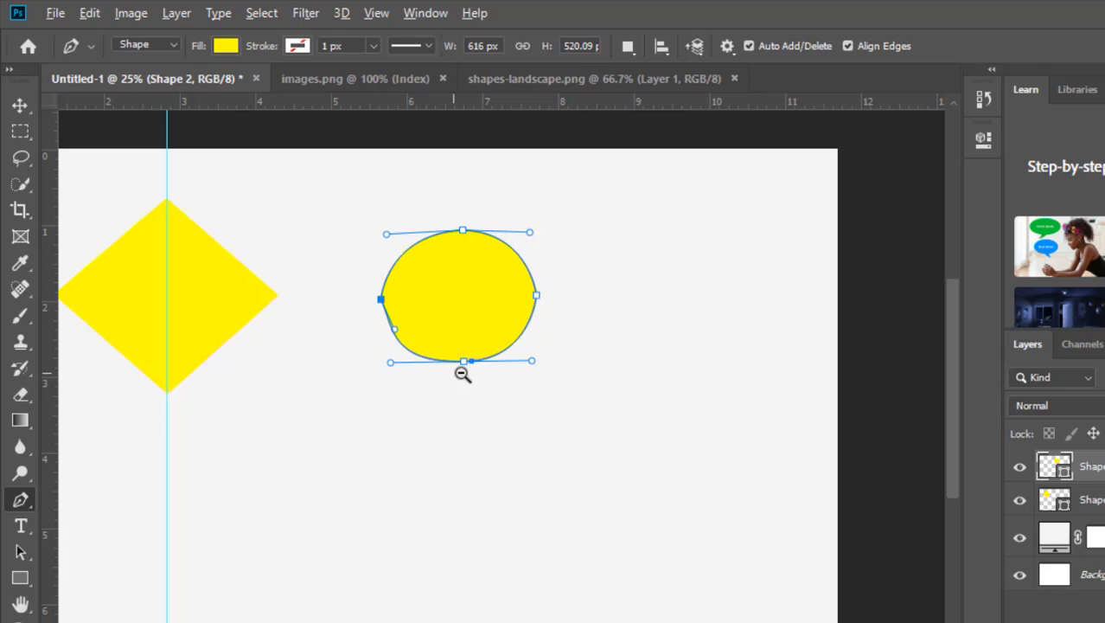
{"action": "left_click", "coordinate": [462, 374], "text": "alt"}
{"action": "left_click_drag", "start_coordinate": [462, 374], "coordinate": [488, 342]}
{"action": "left_click", "coordinate": [543, 347], "text": "ctrl"}
{"action": "left_click_drag", "start_coordinate": [555, 377], "coordinate": [555, 320]}
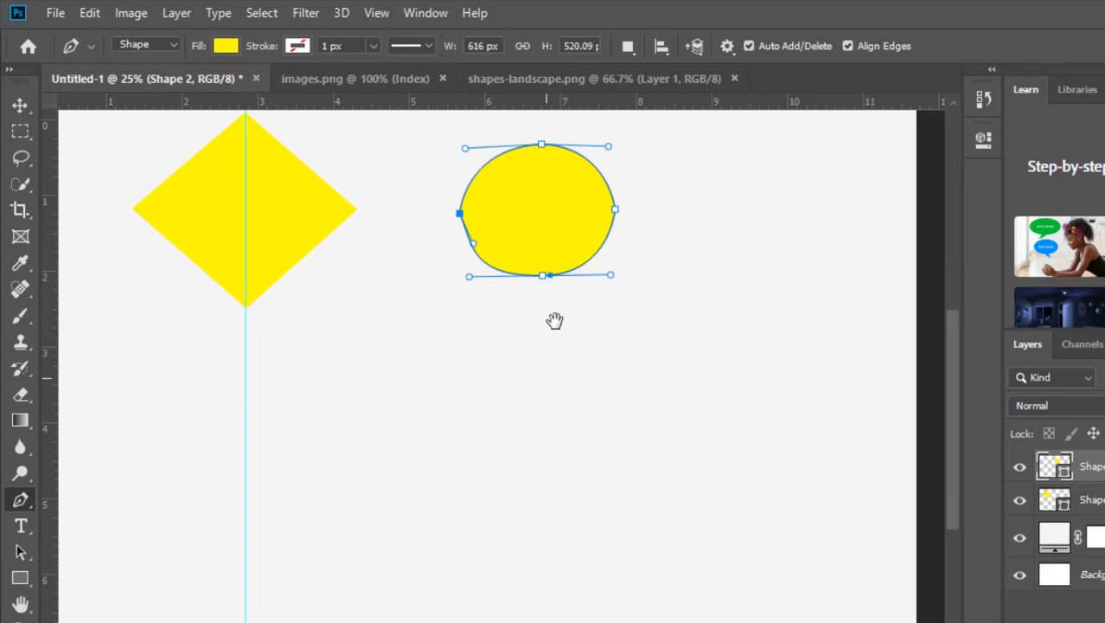
{"action": "left_click_drag", "start_coordinate": [521, 359], "coordinate": [461, 336]}
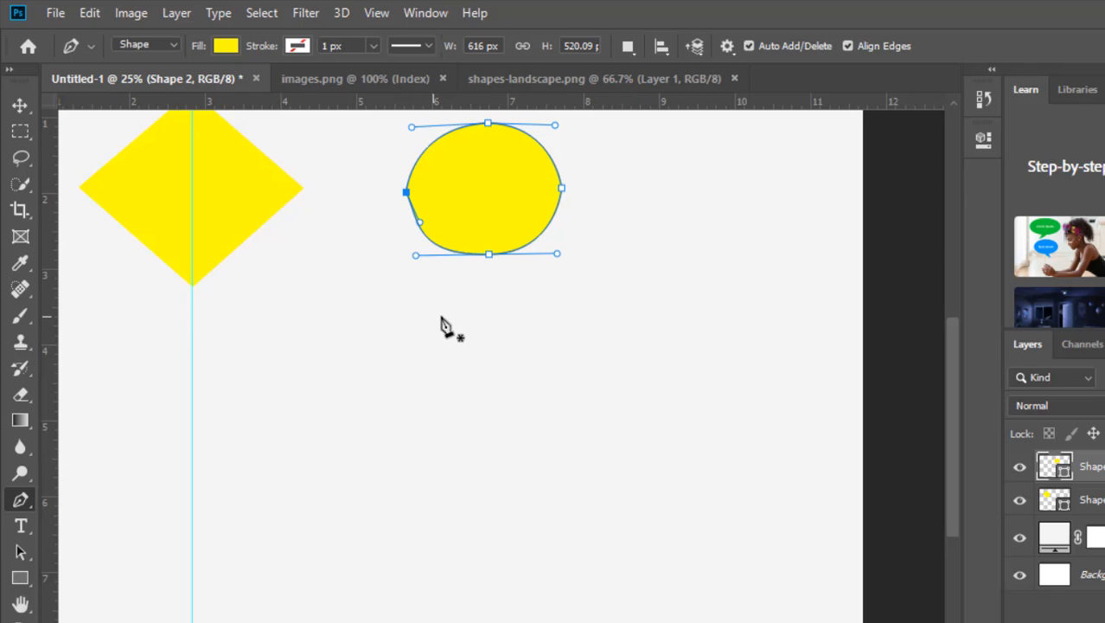
{"action": "key", "text": "Return"}
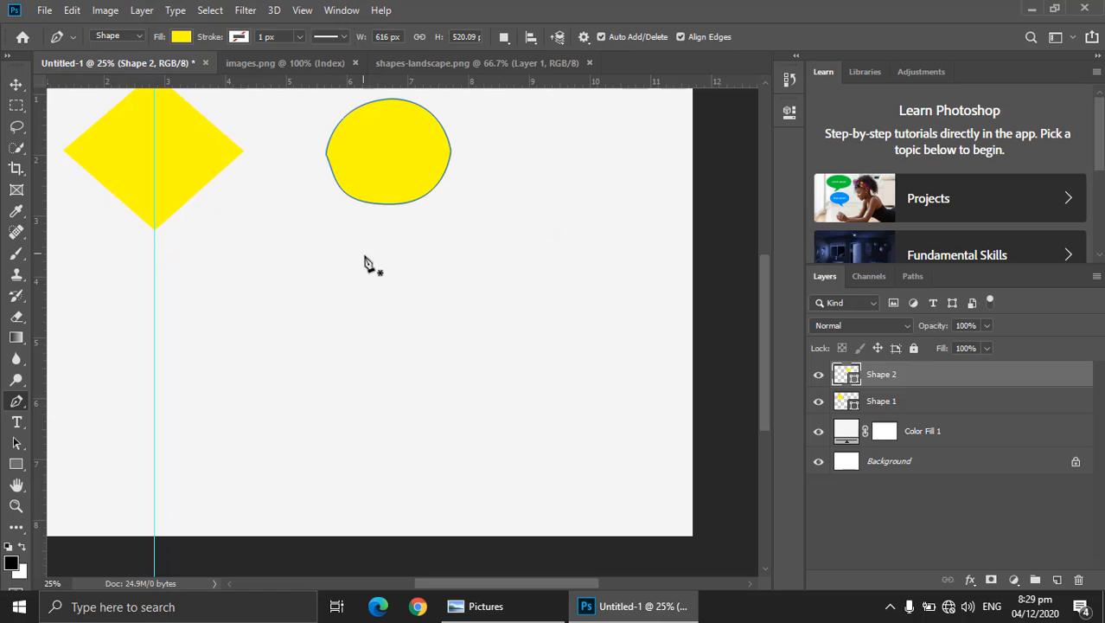
Step: Draw a closed shape below the rounded one, about 544 by 788 px, with two straight edges and a curved closing edge, and finish its path
{"action": "left_click", "coordinate": [338, 253]}
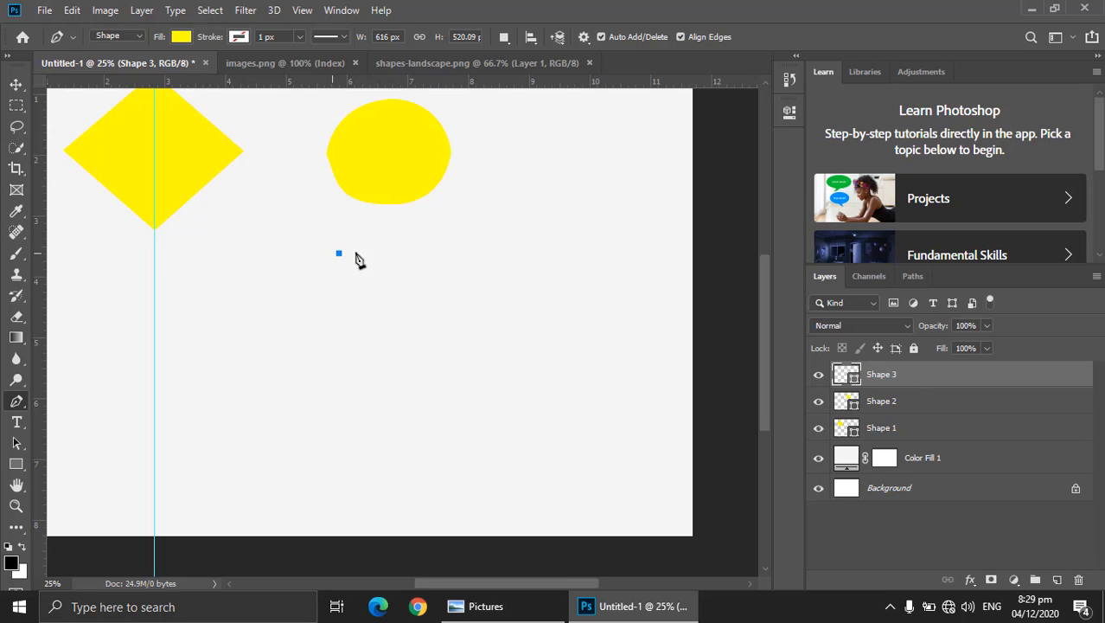
{"action": "left_click", "coordinate": [449, 252]}
{"action": "left_click", "coordinate": [445, 412]}
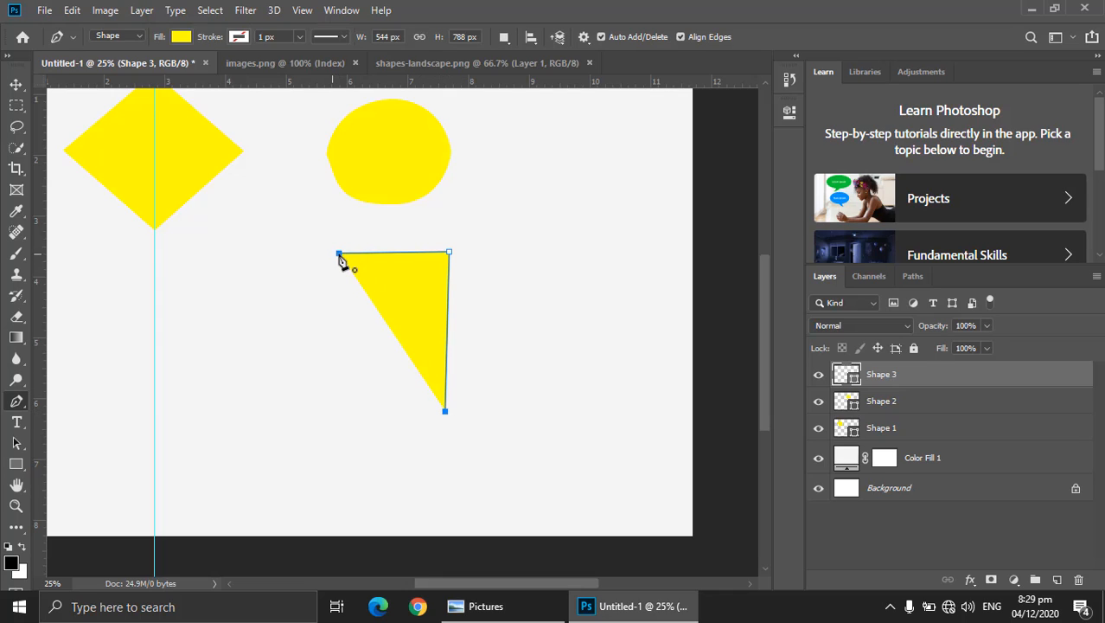
{"action": "left_click_drag", "start_coordinate": [339, 253], "coordinate": [343, 136]}
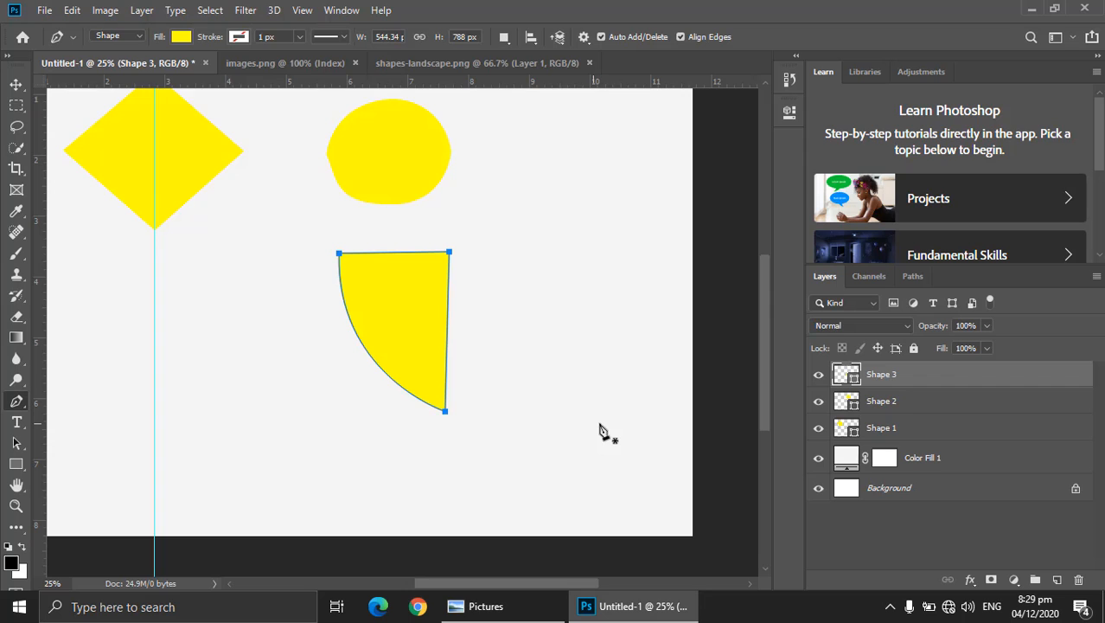
{"action": "key", "text": "Return"}
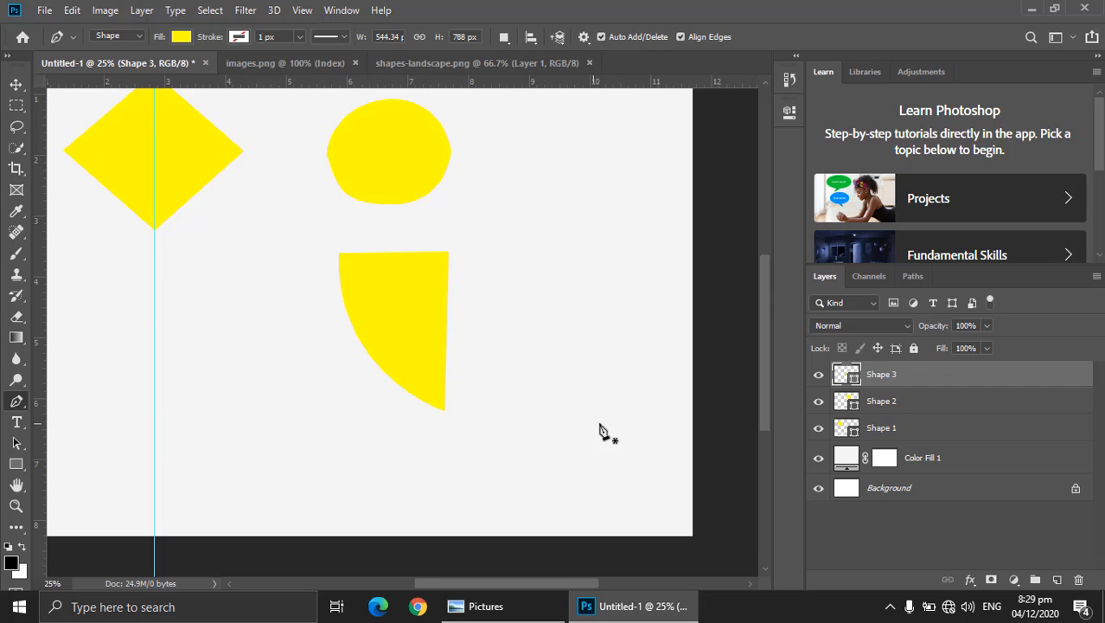
Step: Switch to the shapes-landscape.png document and zoom to 100% on the orange circle to examine the reference shapes
{"action": "left_click", "coordinate": [380, 281], "text": "ctrl+alt"}
{"action": "left_click", "coordinate": [445, 326], "text": "ctrl"}
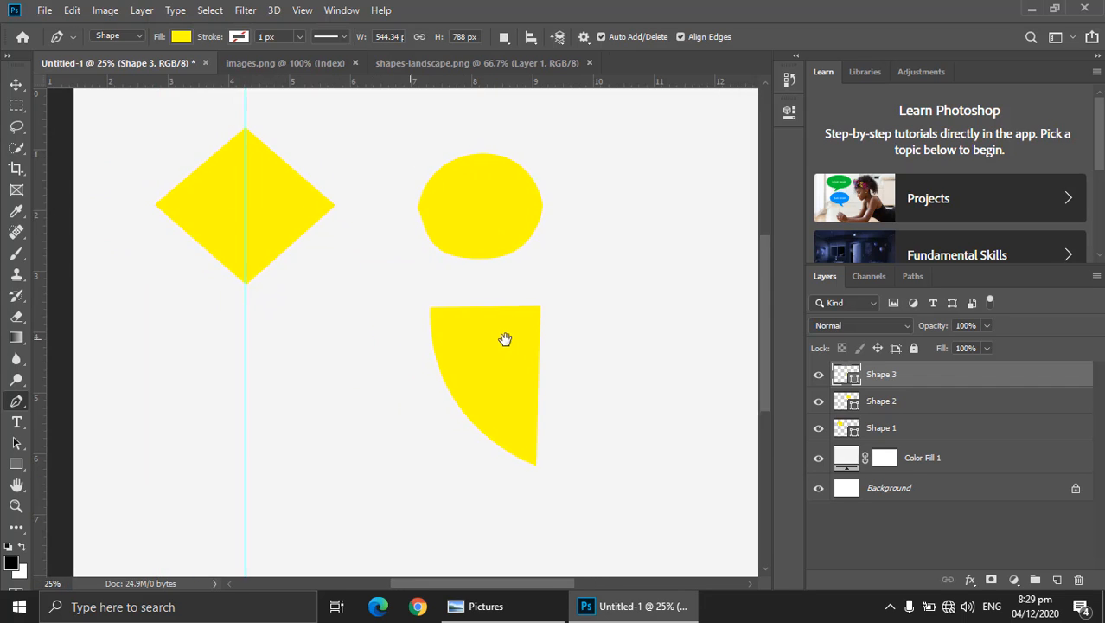
{"action": "left_click_drag", "start_coordinate": [487, 336], "coordinate": [403, 331]}
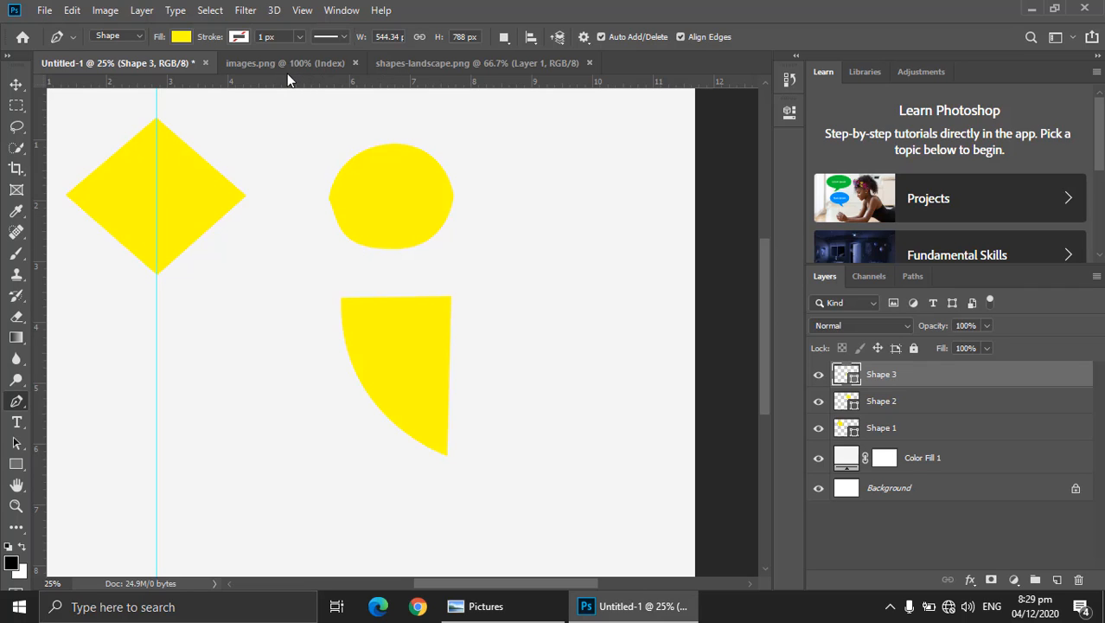
{"action": "left_click", "coordinate": [423, 63]}
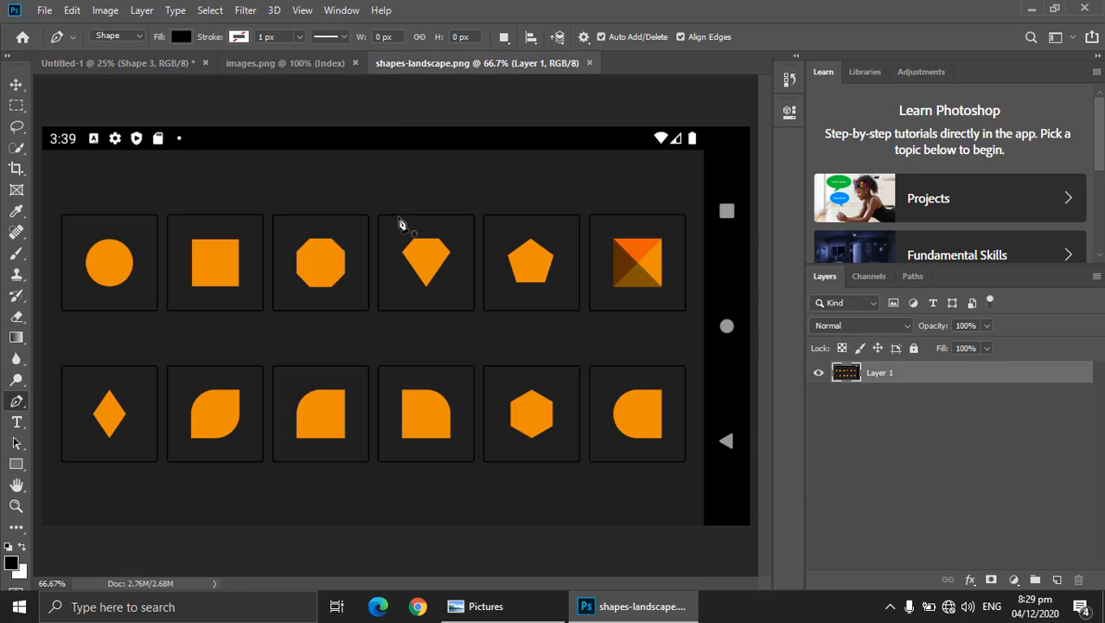
{"action": "left_click", "coordinate": [100, 267]}
{"action": "left_click_drag", "start_coordinate": [197, 249], "coordinate": [274, 240]}
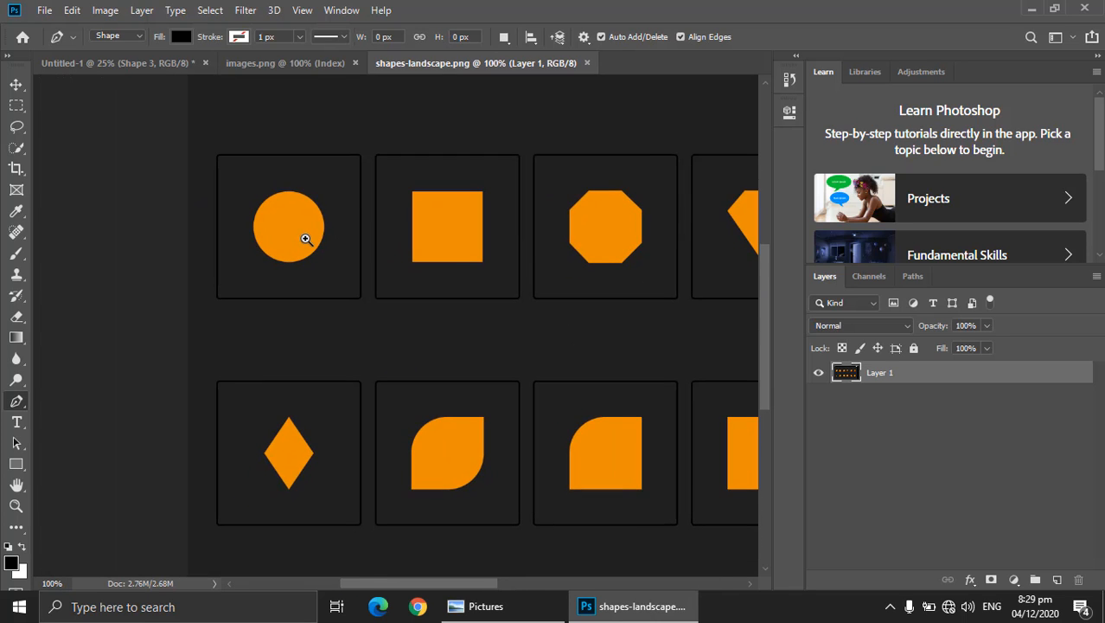
{"action": "left_click", "coordinate": [306, 239]}
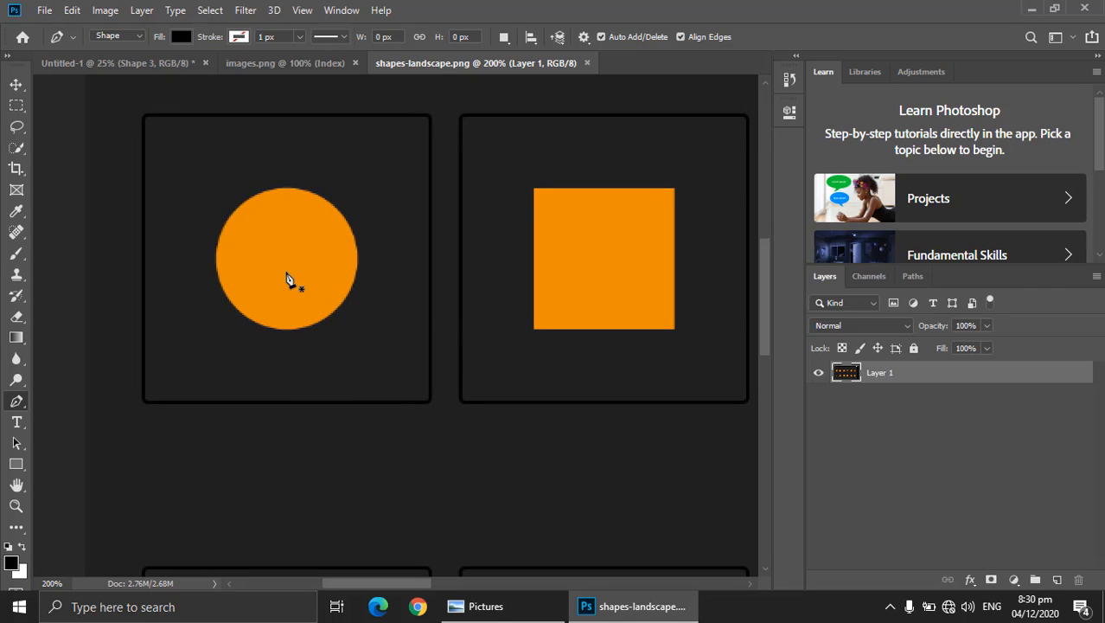
{"action": "scroll", "coordinate": [282, 316], "scroll_direction": "up", "scroll_amount": 2}
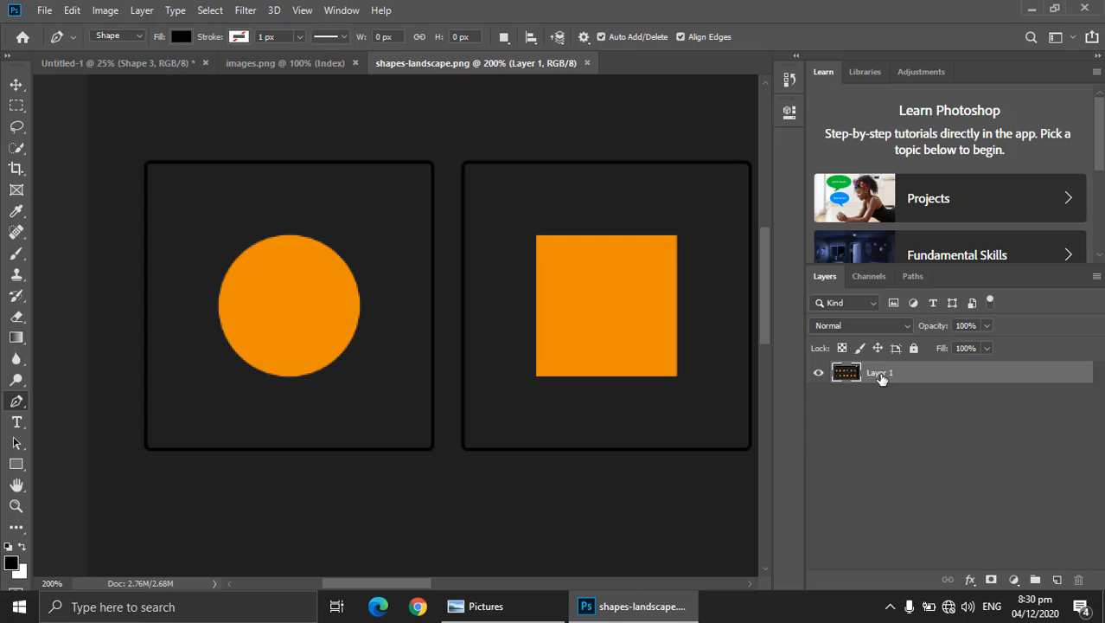
{"action": "left_click", "coordinate": [1015, 580]}
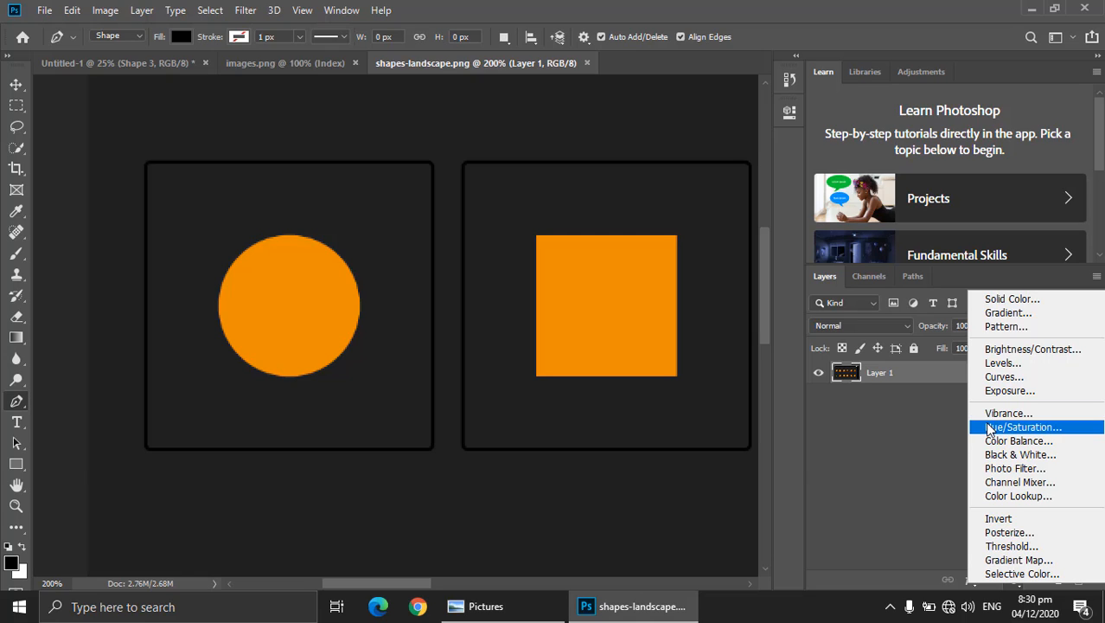
{"action": "left_click", "coordinate": [911, 439]}
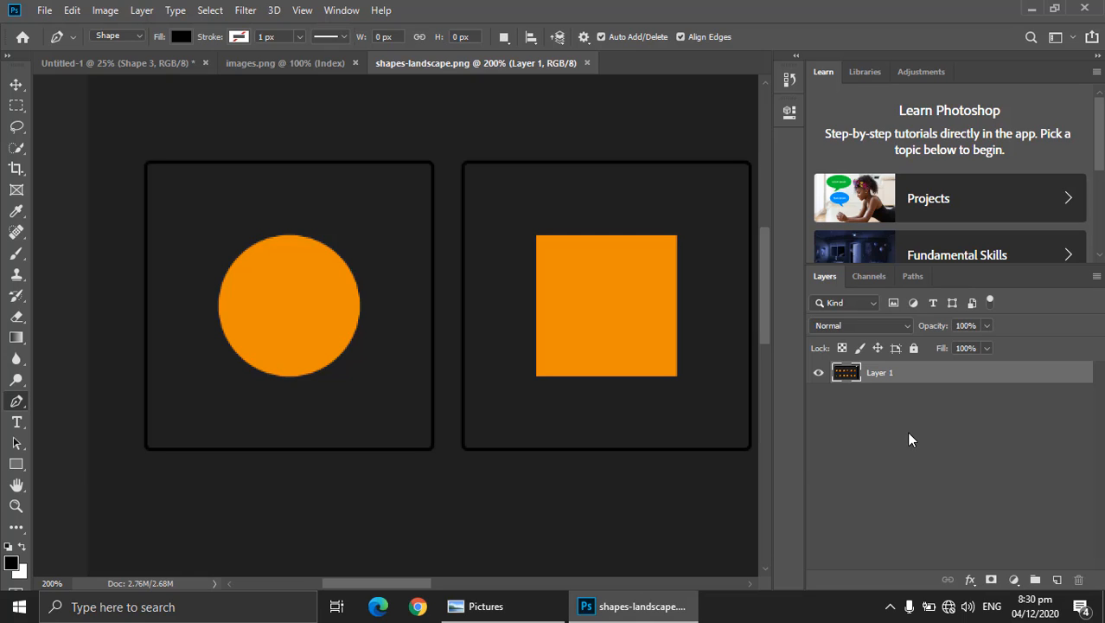
{"action": "left_click", "coordinate": [336, 333], "text": "alt"}
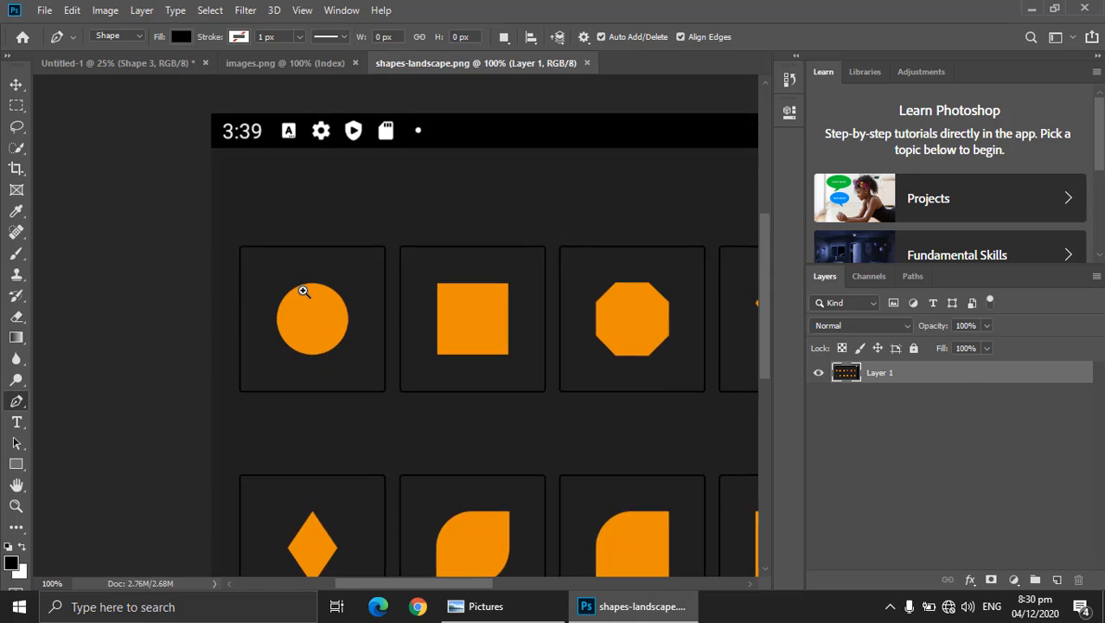
Step: Trace the upper half of the orange circle with the Pen tool as a curved shape about 88 by 47 px, adjusting its top point's handle
{"action": "left_click", "coordinate": [307, 296]}
{"action": "right_click", "coordinate": [15, 403]}
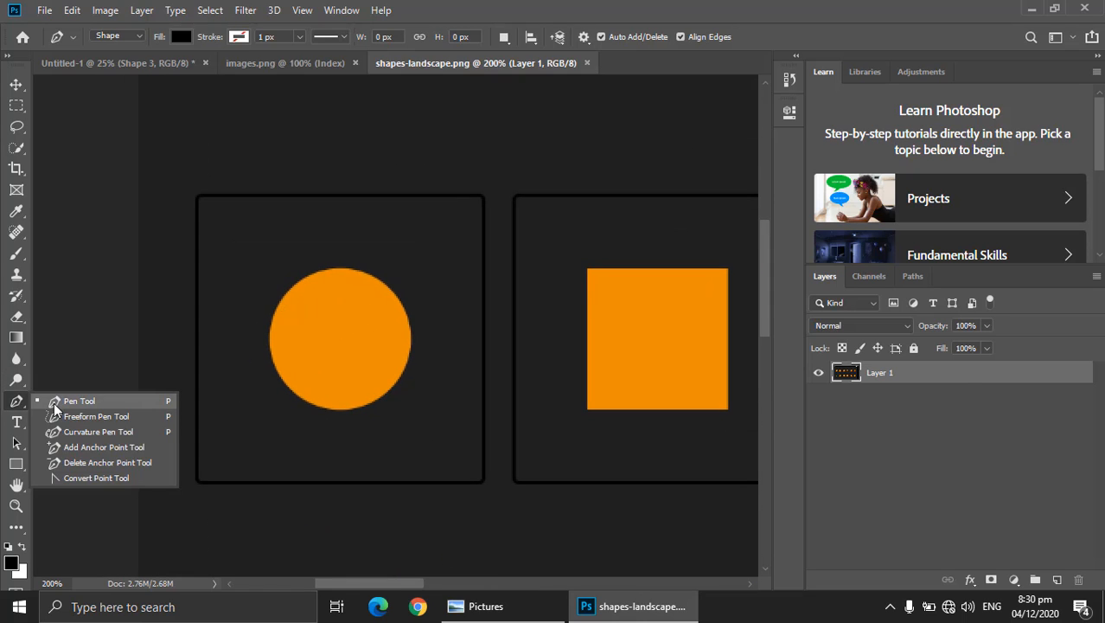
{"action": "left_click", "coordinate": [86, 399]}
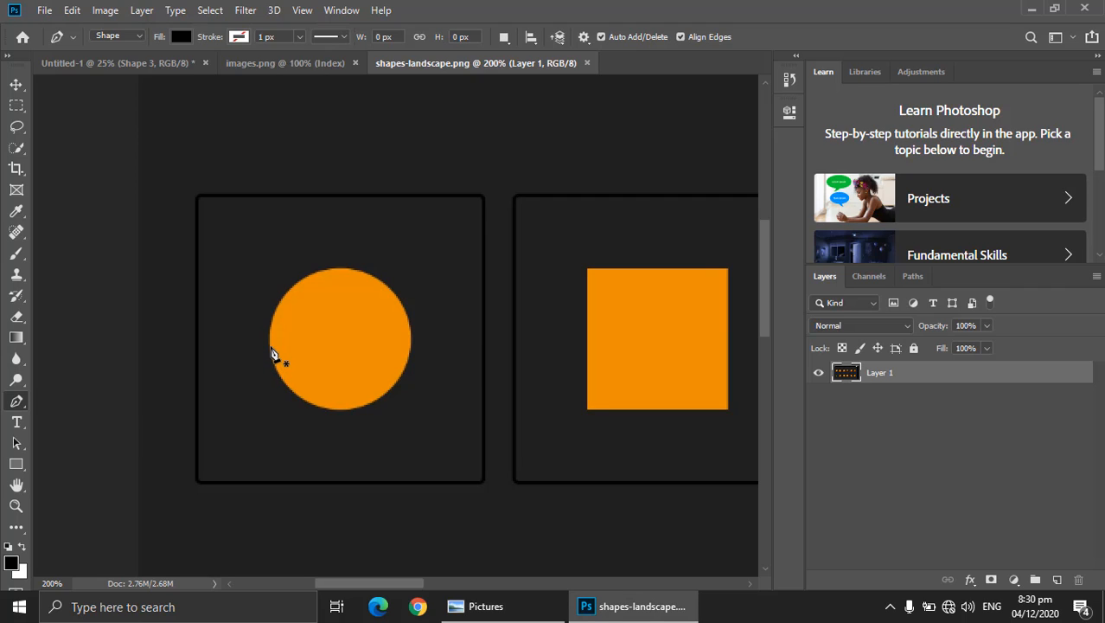
{"action": "left_click", "coordinate": [268, 346]}
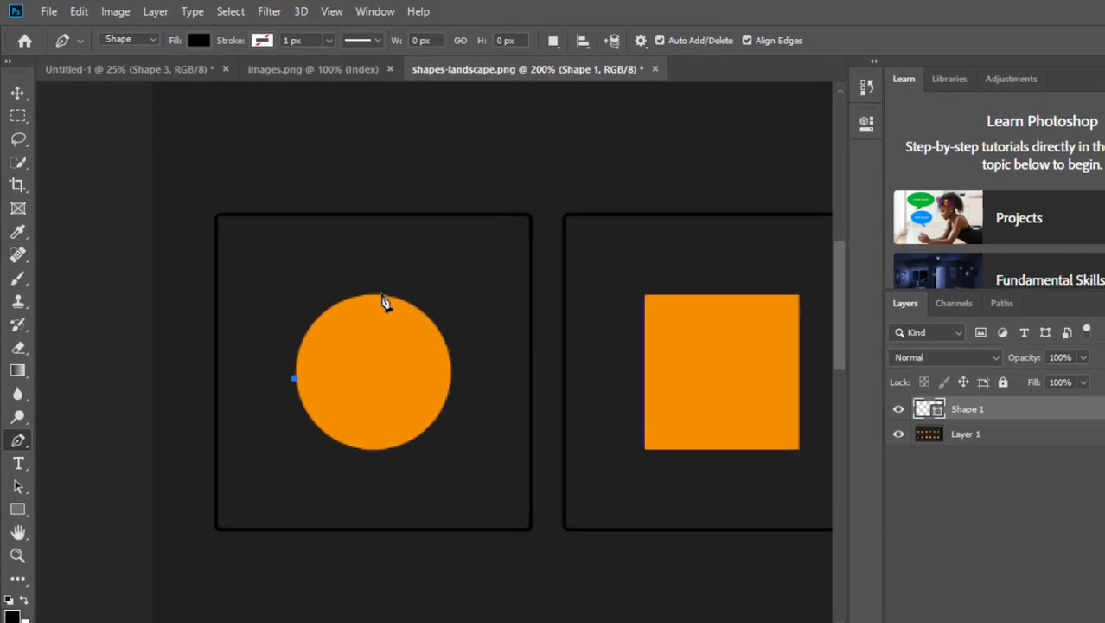
{"action": "left_click", "coordinate": [347, 270]}
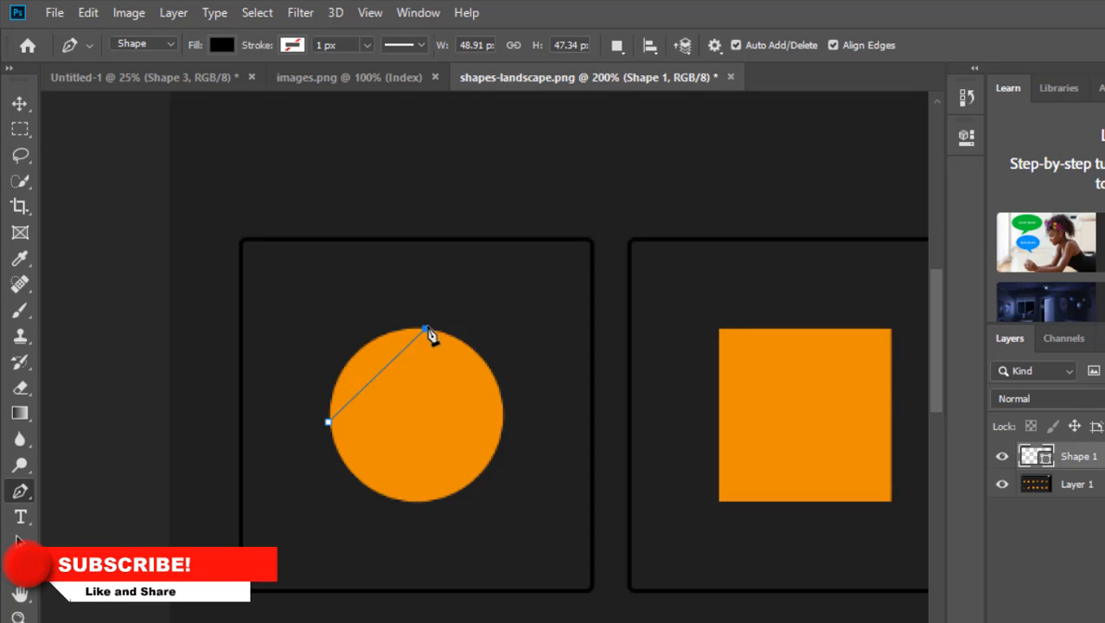
{"action": "left_click_drag", "start_coordinate": [430, 330], "coordinate": [528, 333]}
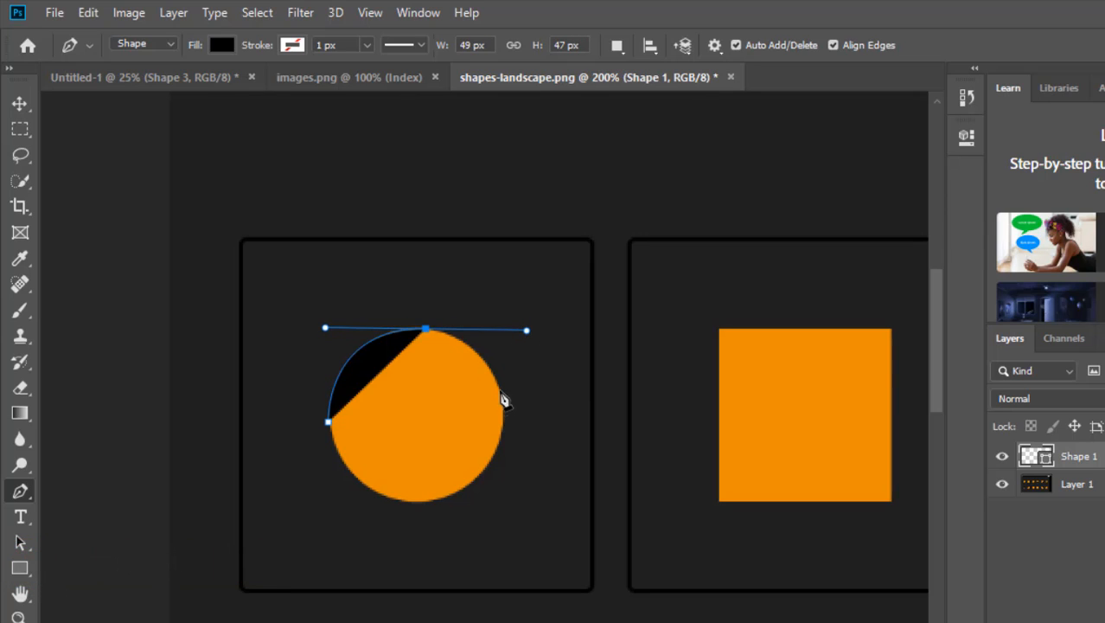
{"action": "left_click", "coordinate": [503, 420]}
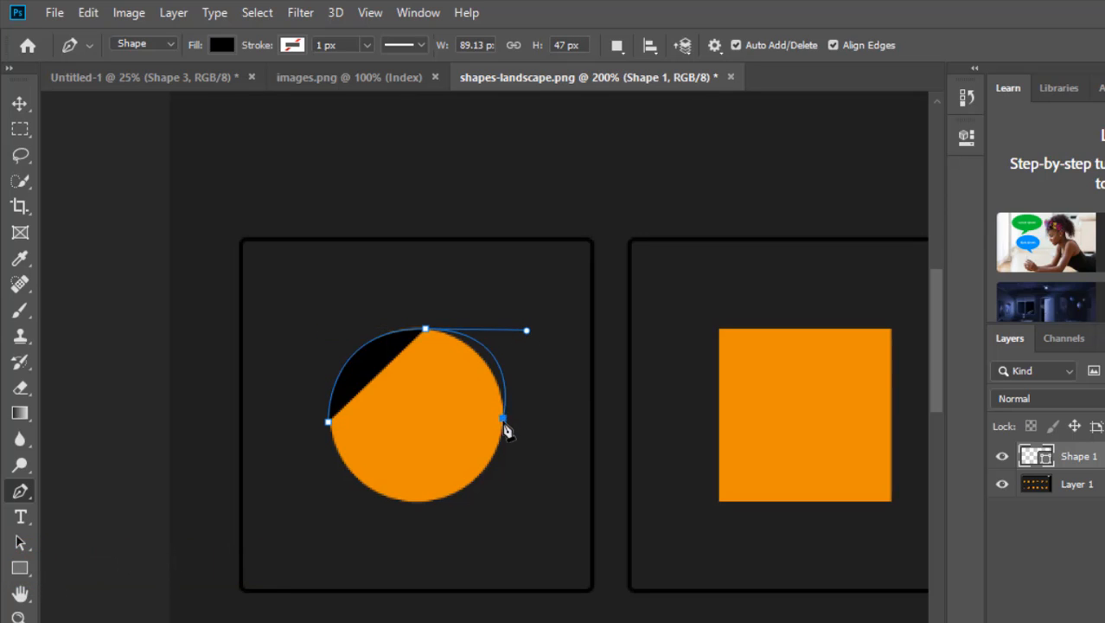
{"action": "left_click_drag", "start_coordinate": [506, 426], "coordinate": [505, 429]}
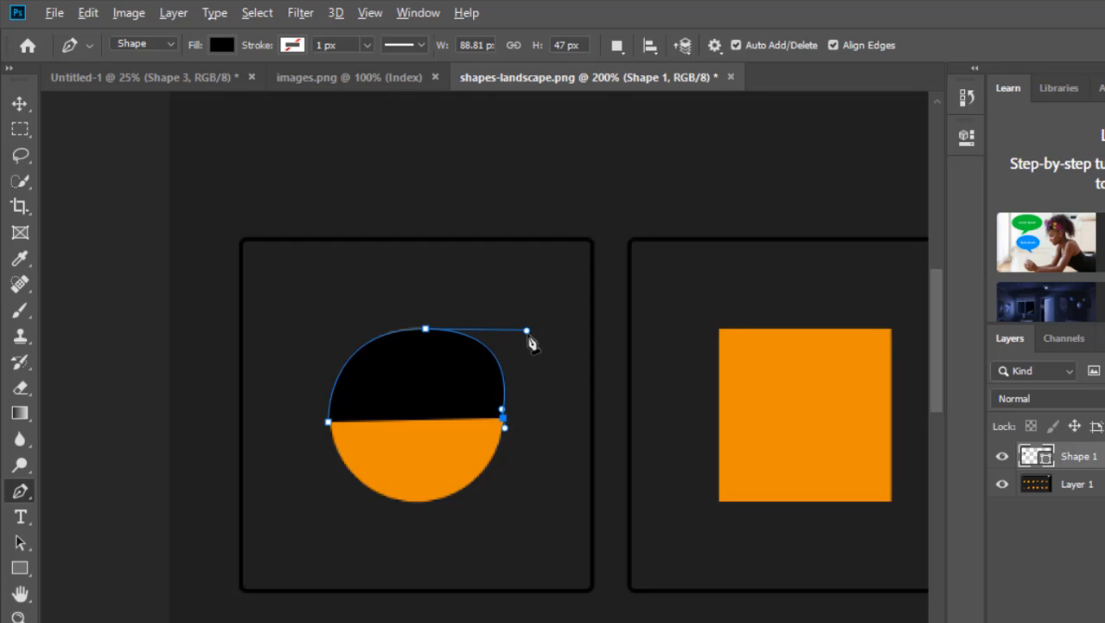
{"action": "left_click_drag", "start_coordinate": [527, 331], "coordinate": [502, 340]}
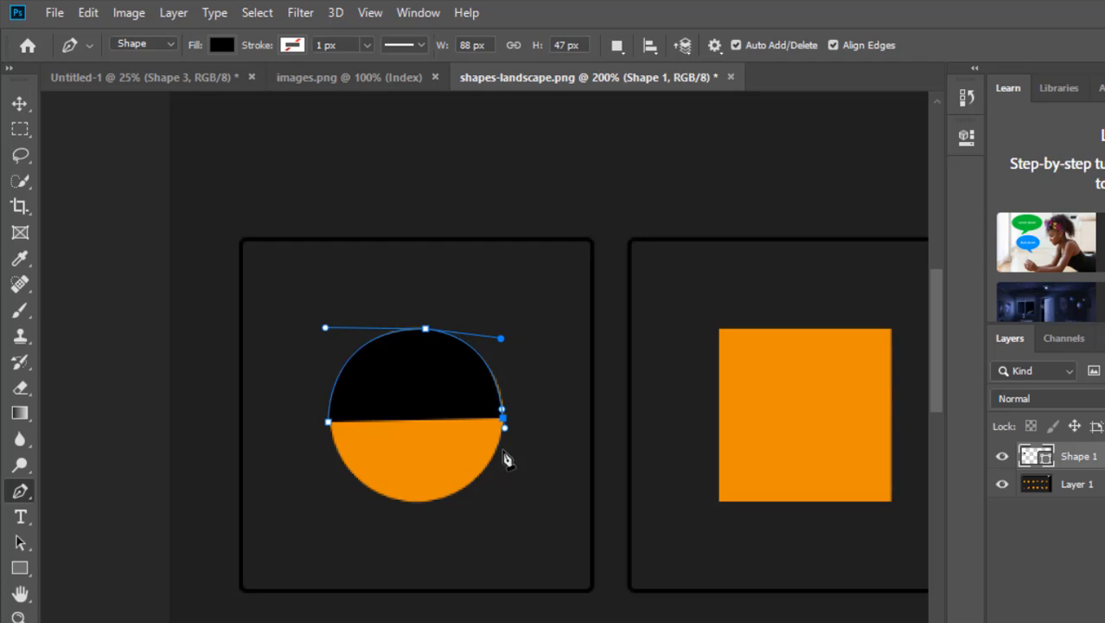
Step: Continue the path around the circle's lower half and close it with curved segments, making the shape about 88 by 87 px
{"action": "left_click_drag", "start_coordinate": [416, 501], "coordinate": [333, 503]}
{"action": "left_click", "coordinate": [331, 428]}
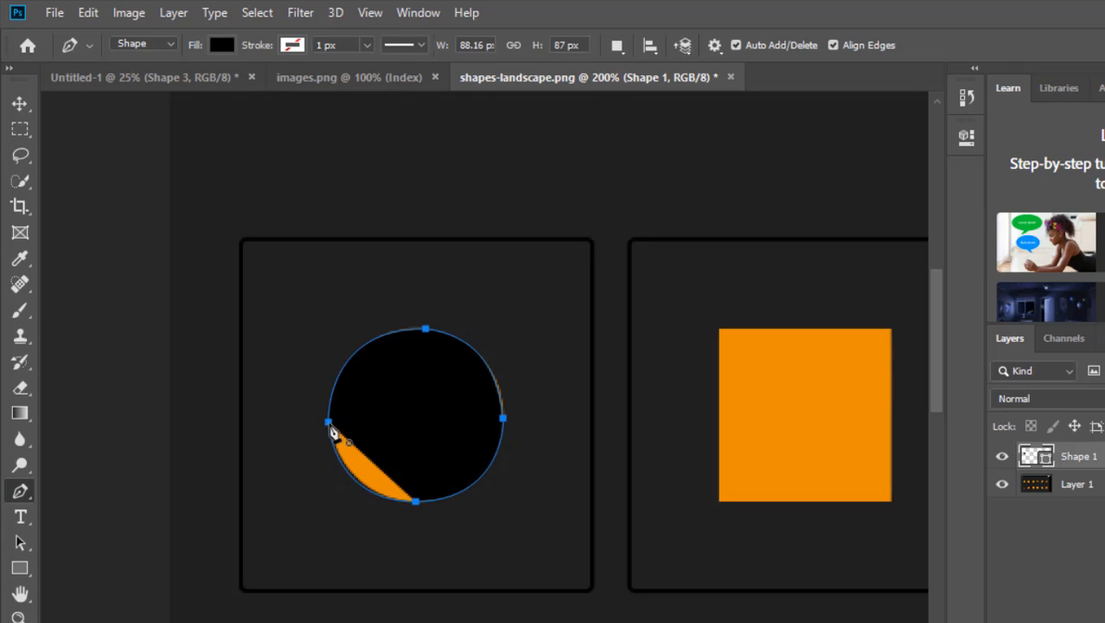
{"action": "left_click_drag", "start_coordinate": [324, 406], "coordinate": [333, 379]}
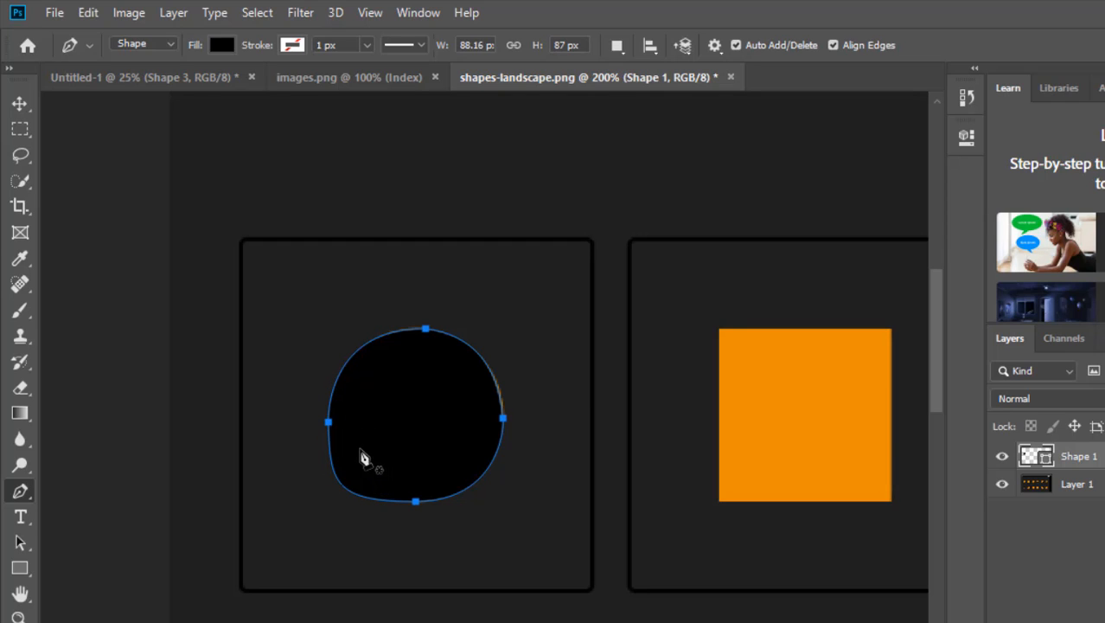
Step: Adjust the direction handles of the circle path's left-hand and lower anchor points to reshape the lower-left curve, and finish editing the path
{"action": "scroll", "coordinate": [337, 435], "scroll_direction": "up", "scroll_amount": 1}
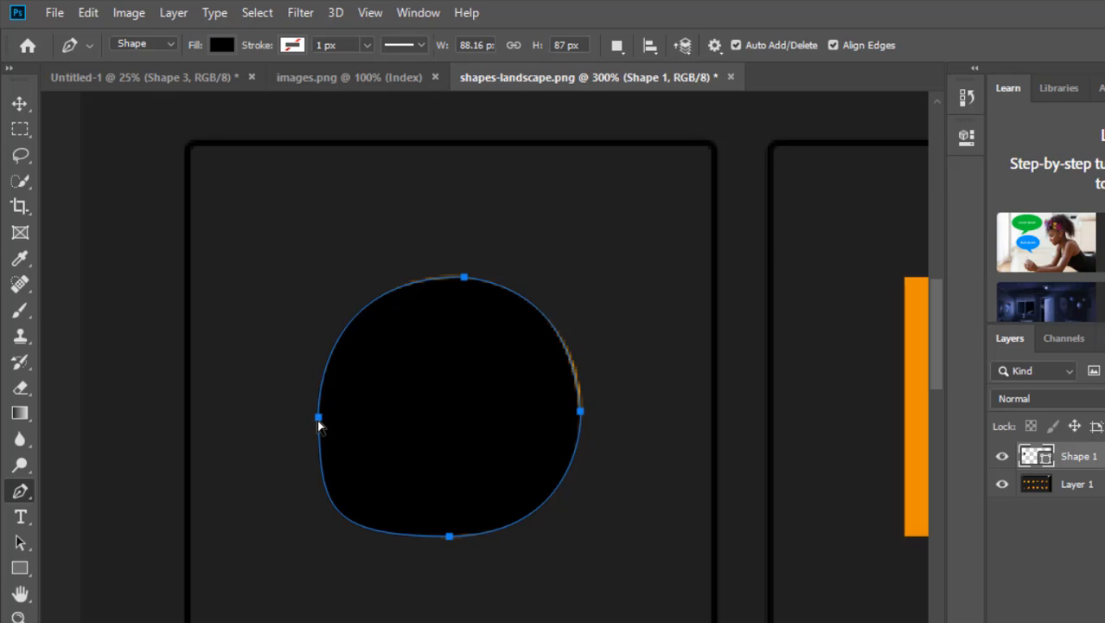
{"action": "left_click", "coordinate": [321, 507]}
{"action": "left_click", "coordinate": [318, 419], "text": "ctrl"}
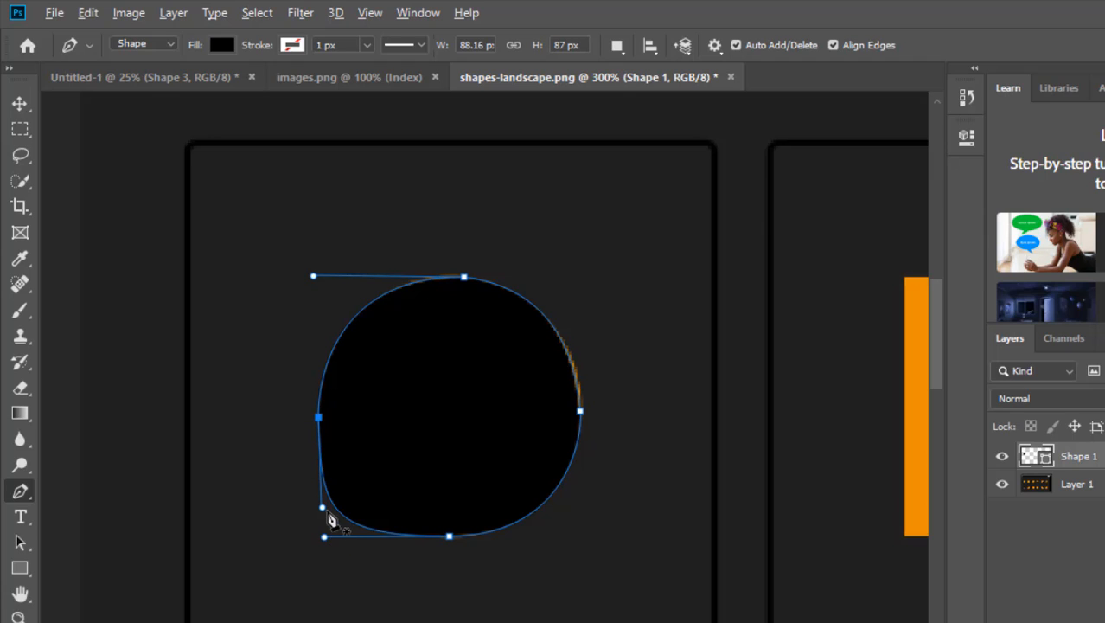
{"action": "left_click_drag", "start_coordinate": [323, 507], "coordinate": [341, 470]}
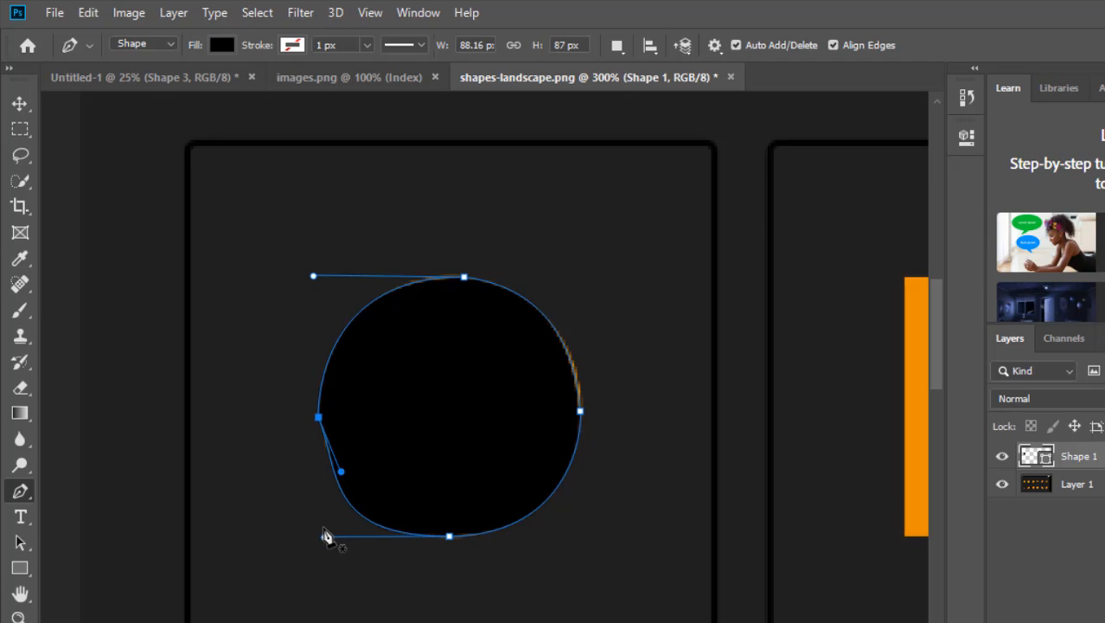
{"action": "left_click_drag", "start_coordinate": [325, 537], "coordinate": [364, 536]}
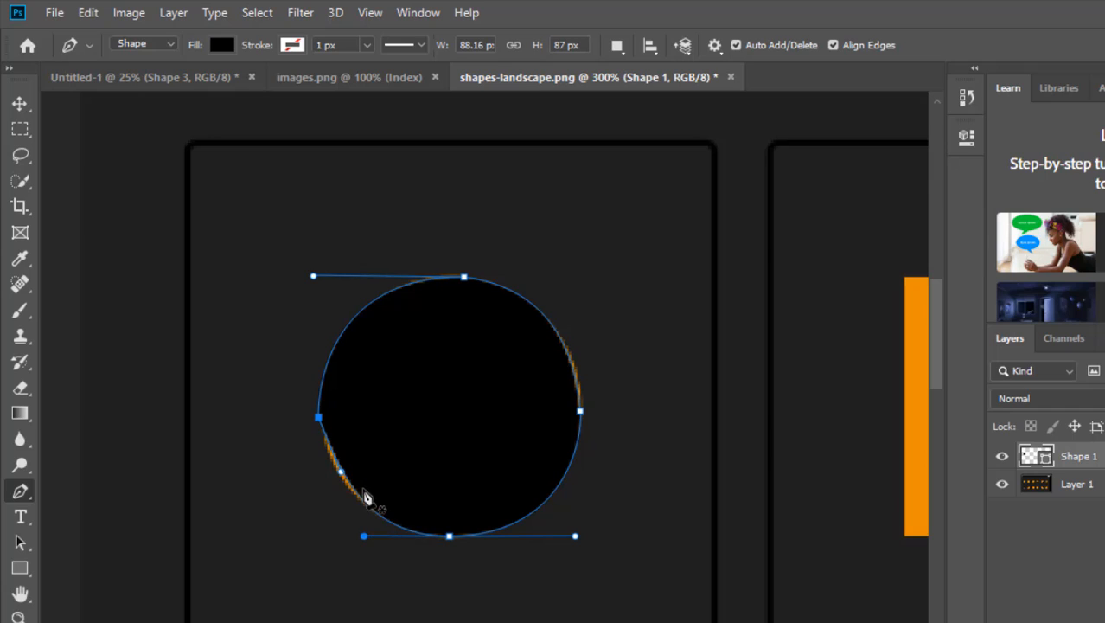
{"action": "left_click", "coordinate": [343, 475]}
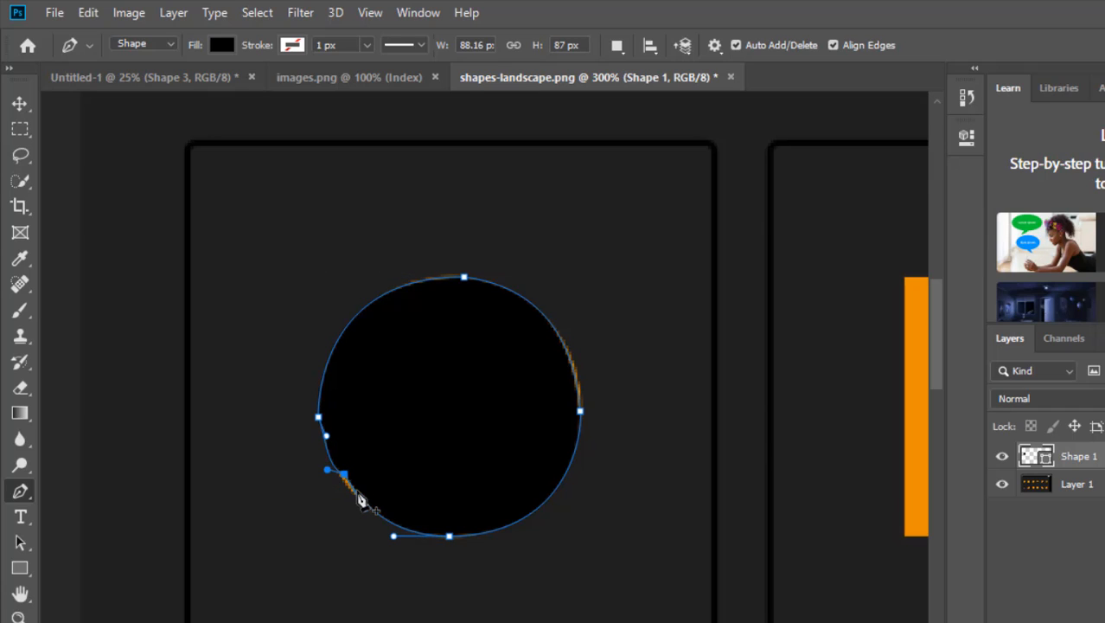
{"action": "key", "text": "ctrl+z"}
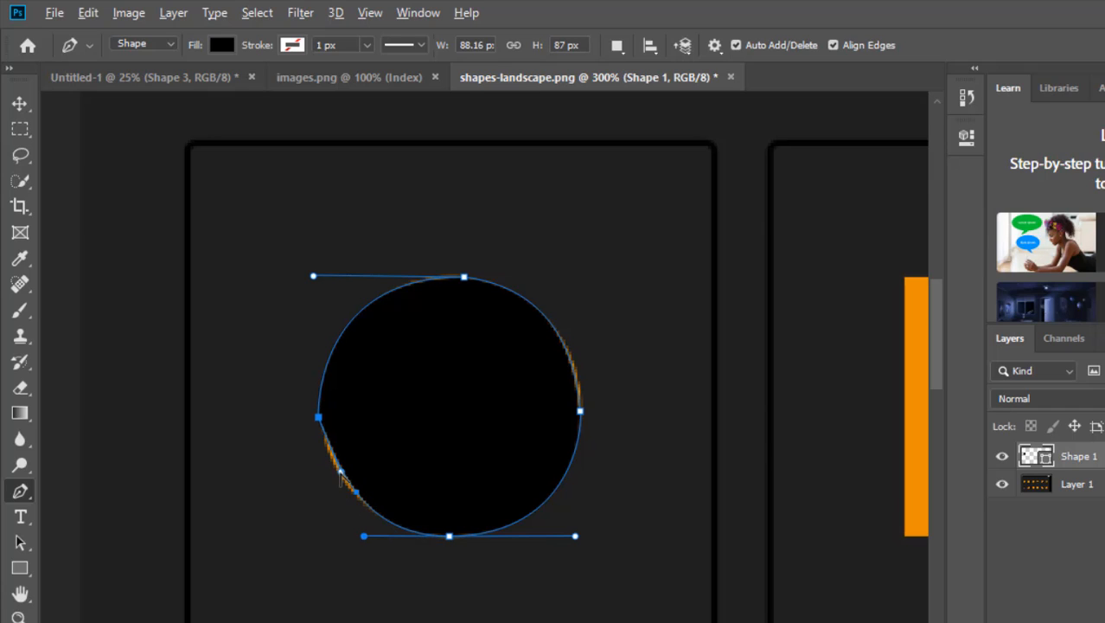
{"action": "left_click_drag", "start_coordinate": [328, 469], "coordinate": [337, 490]}
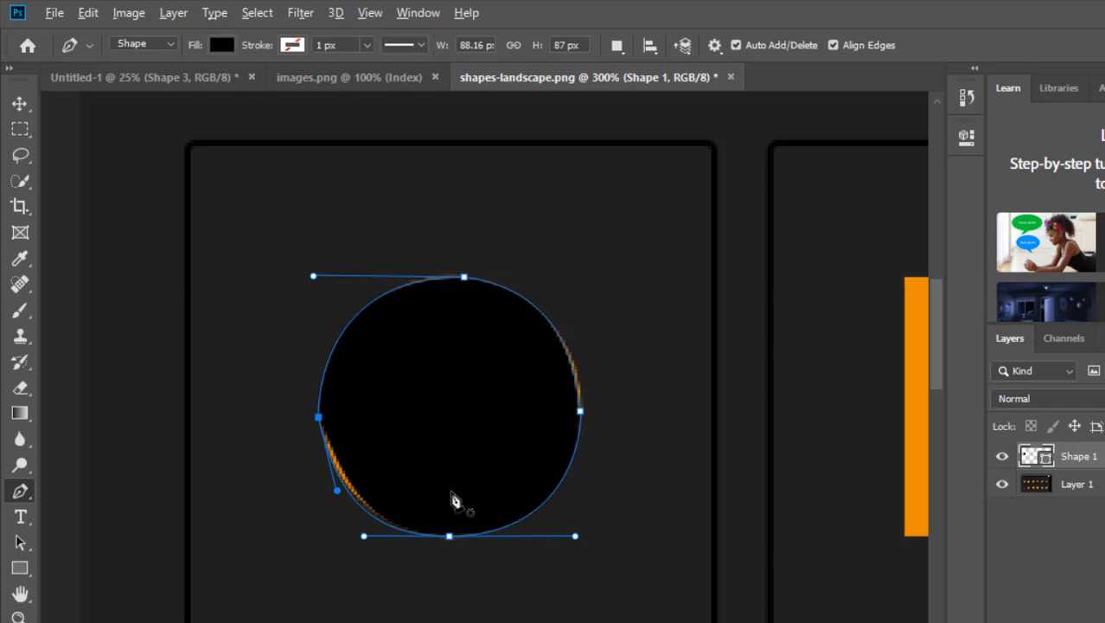
{"action": "key", "text": "Return"}
Step: Trace the orange square with a closed, straight-sided shape about 89 by 87 px and finish its path
{"action": "left_click", "coordinate": [469, 491], "text": "alt"}
{"action": "left_click", "coordinate": [468, 491], "text": "alt"}
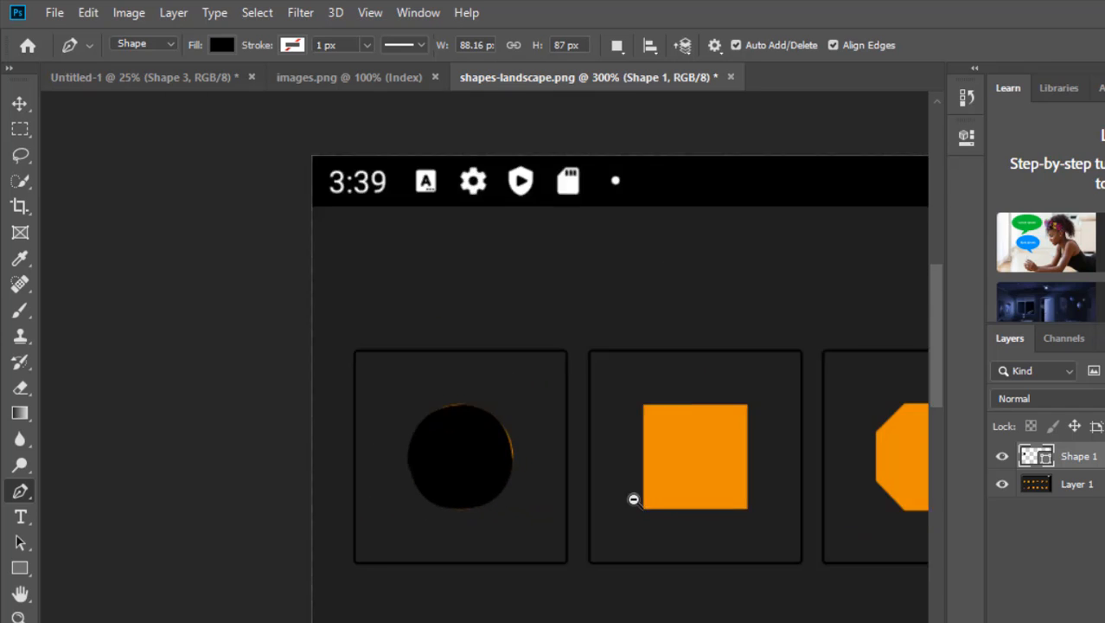
{"action": "left_click_drag", "start_coordinate": [689, 425], "coordinate": [653, 319]}
{"action": "left_click", "coordinate": [559, 242], "text": "ctrl"}
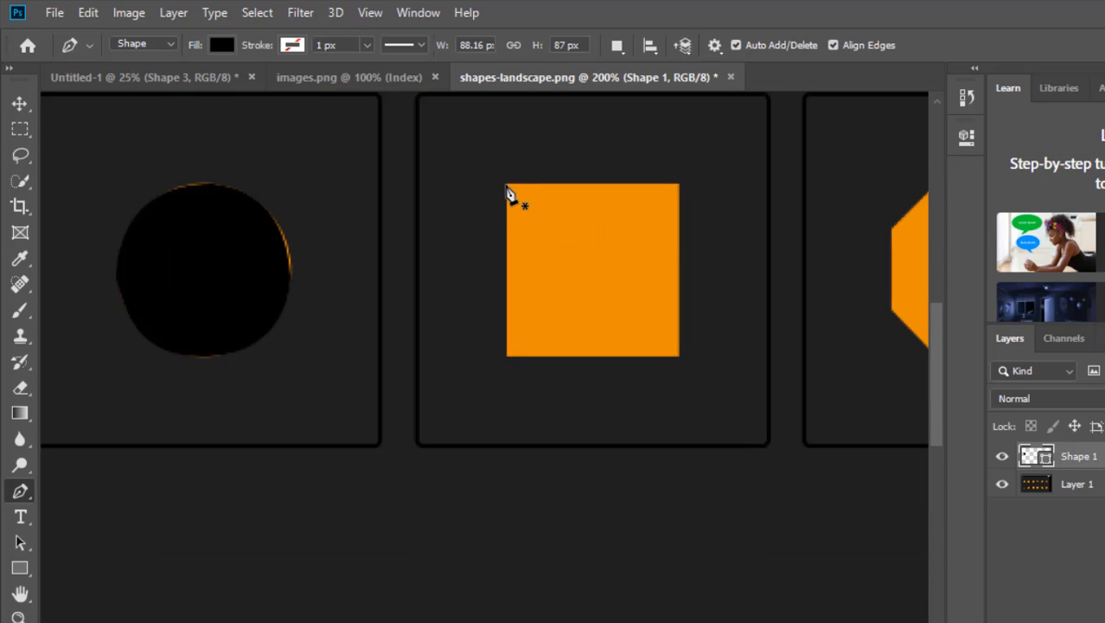
{"action": "left_click", "coordinate": [505, 186]}
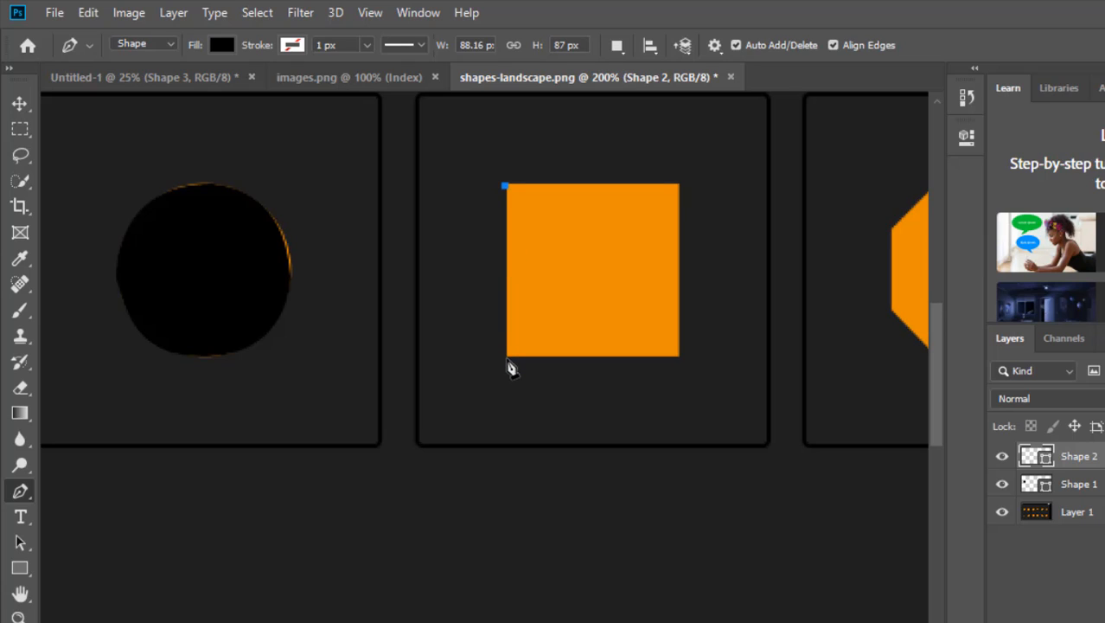
{"action": "left_click", "coordinate": [507, 359]}
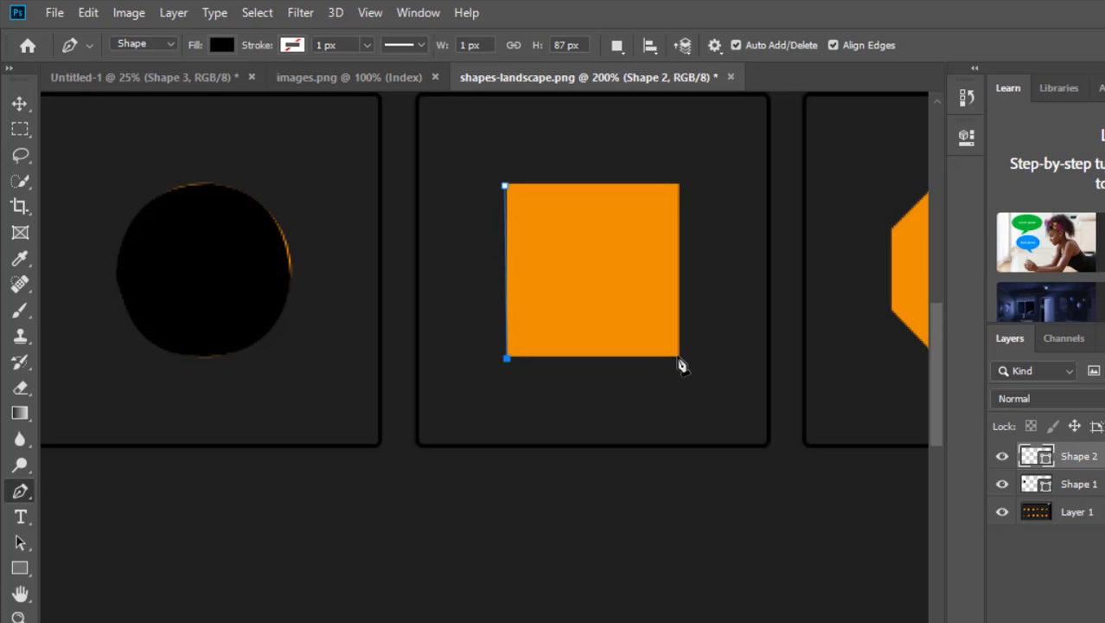
{"action": "left_click", "coordinate": [682, 357]}
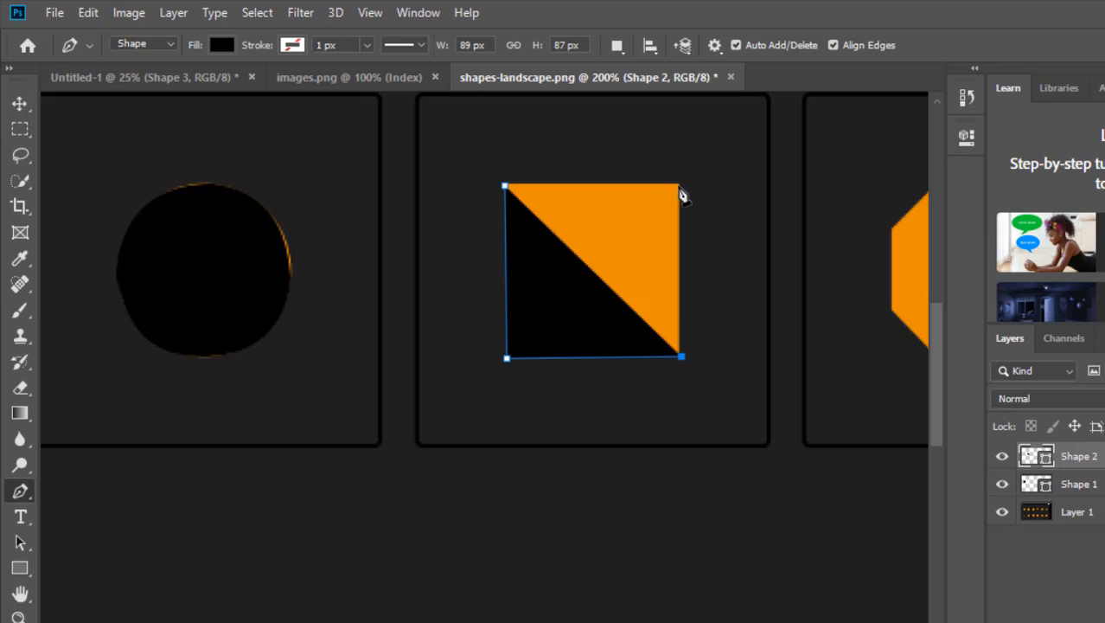
{"action": "left_click", "coordinate": [680, 187]}
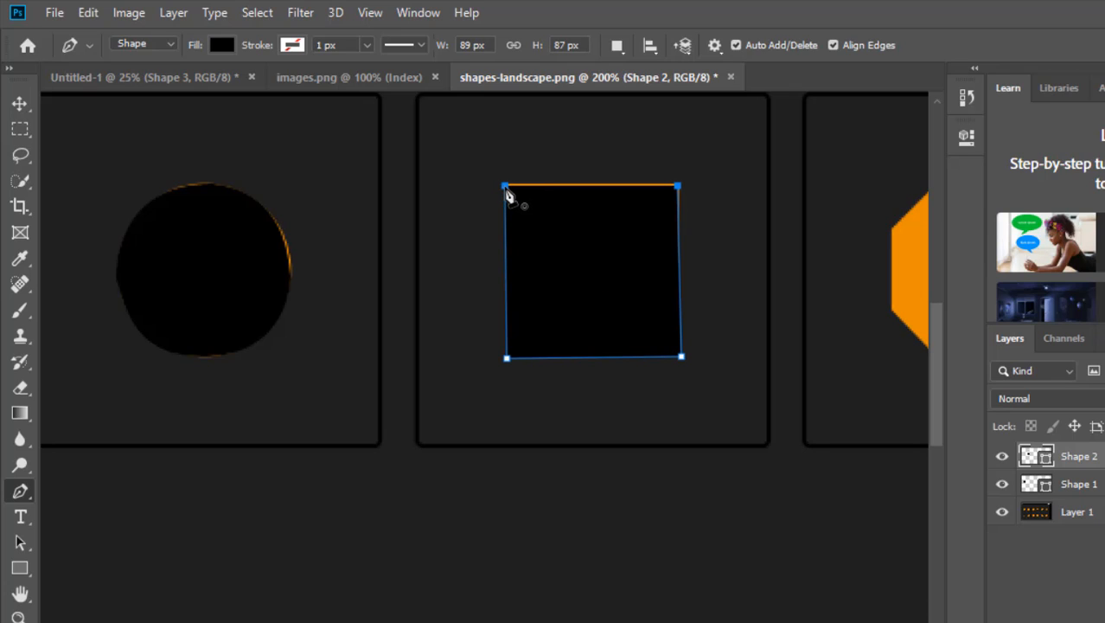
{"action": "left_click", "coordinate": [507, 191]}
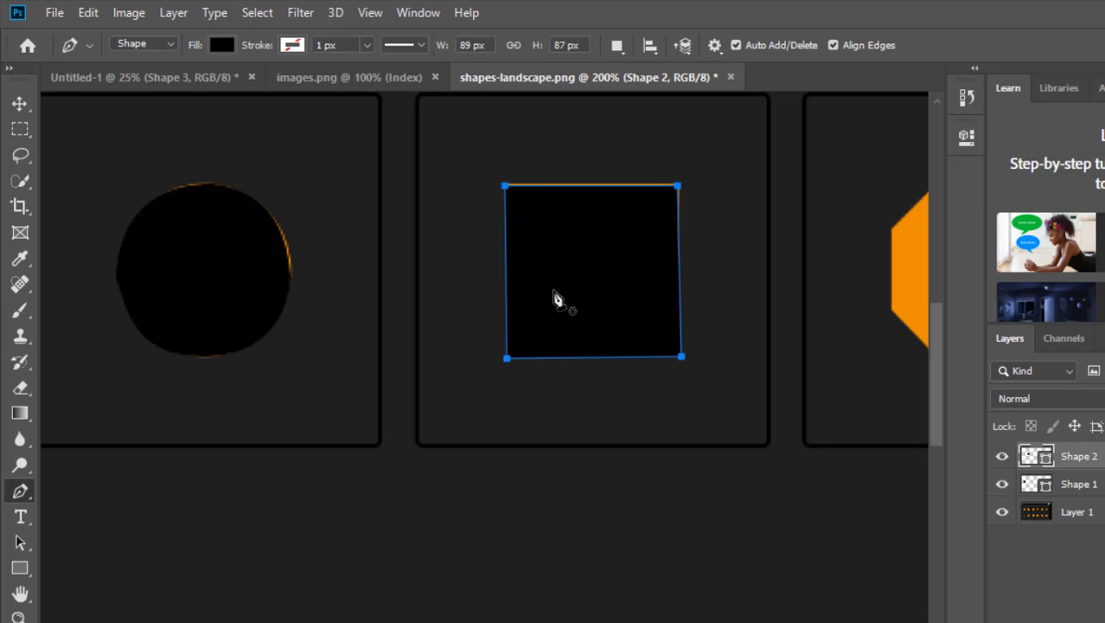
{"action": "key", "text": "Return"}
Step: Trace the upper-left part of the orange leaf shape from its upper-right corner with curved segments, about 90 by 43 px
{"action": "scroll", "coordinate": [553, 290], "scroll_direction": "down", "scroll_amount": 2}
{"action": "left_click_drag", "start_coordinate": [606, 307], "coordinate": [530, 249]}
{"action": "scroll", "coordinate": [436, 424], "scroll_direction": "up", "scroll_amount": 2}
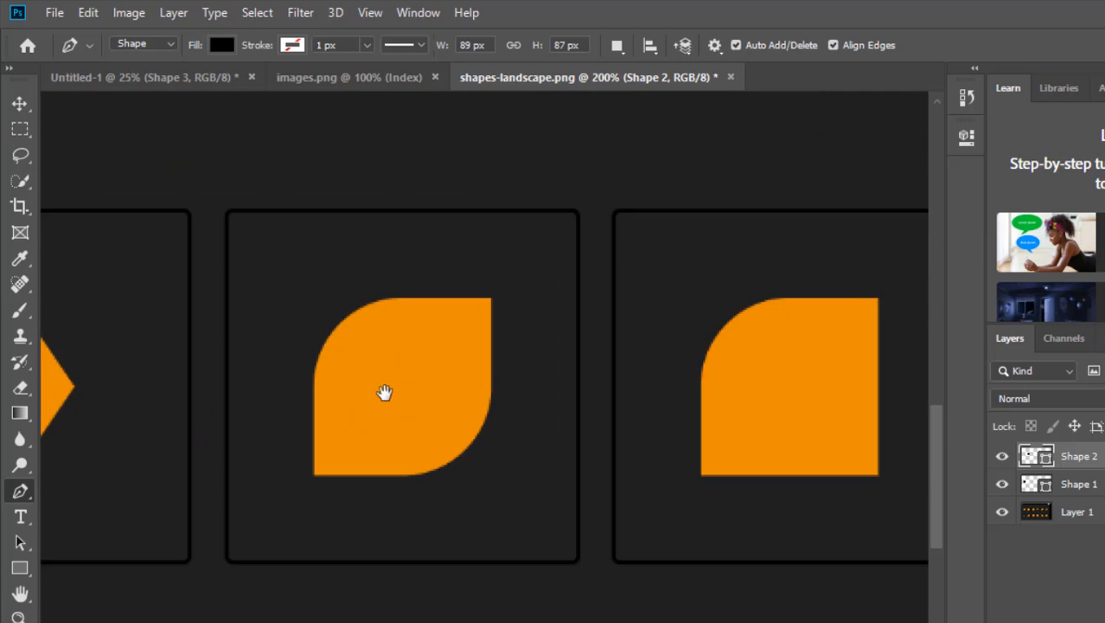
{"action": "left_click_drag", "start_coordinate": [385, 393], "coordinate": [573, 385]}
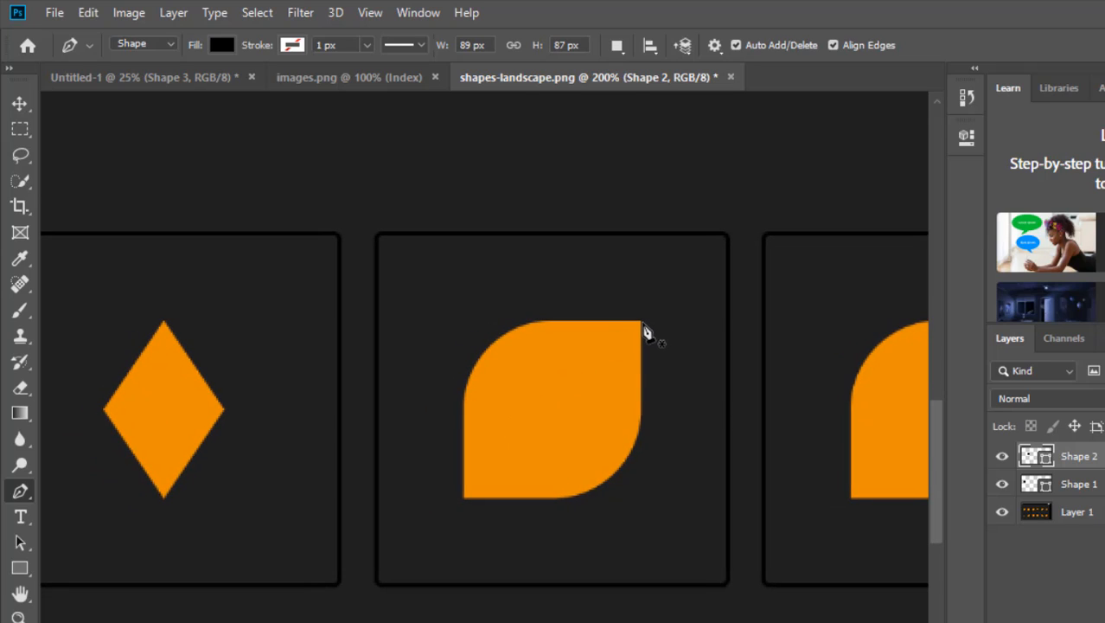
{"action": "left_click", "coordinate": [640, 321]}
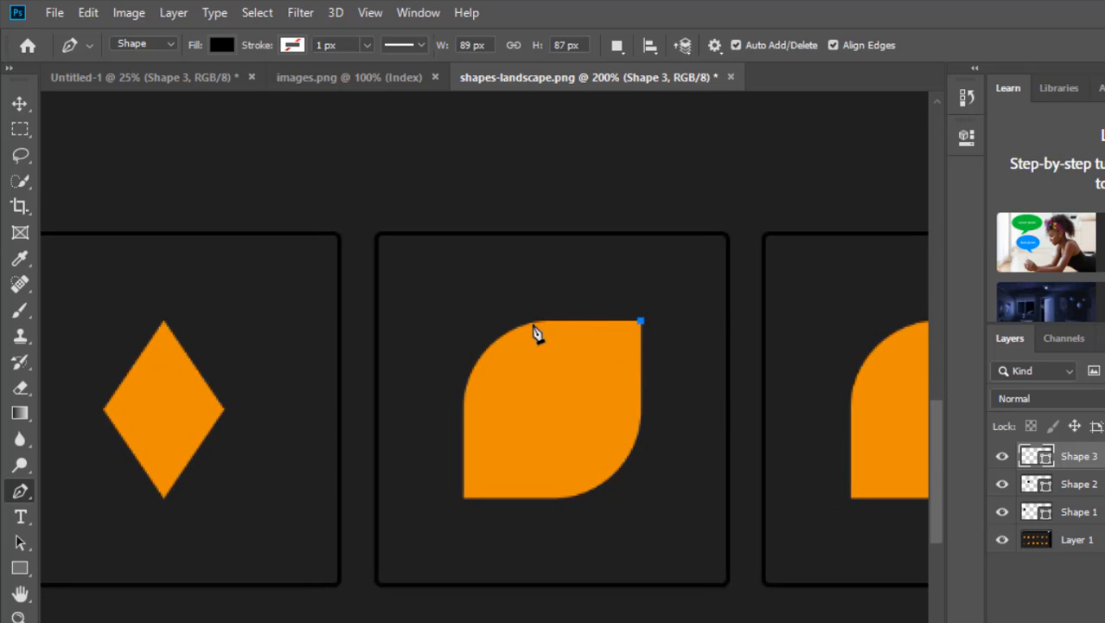
{"action": "left_click_drag", "start_coordinate": [530, 320], "coordinate": [510, 333]}
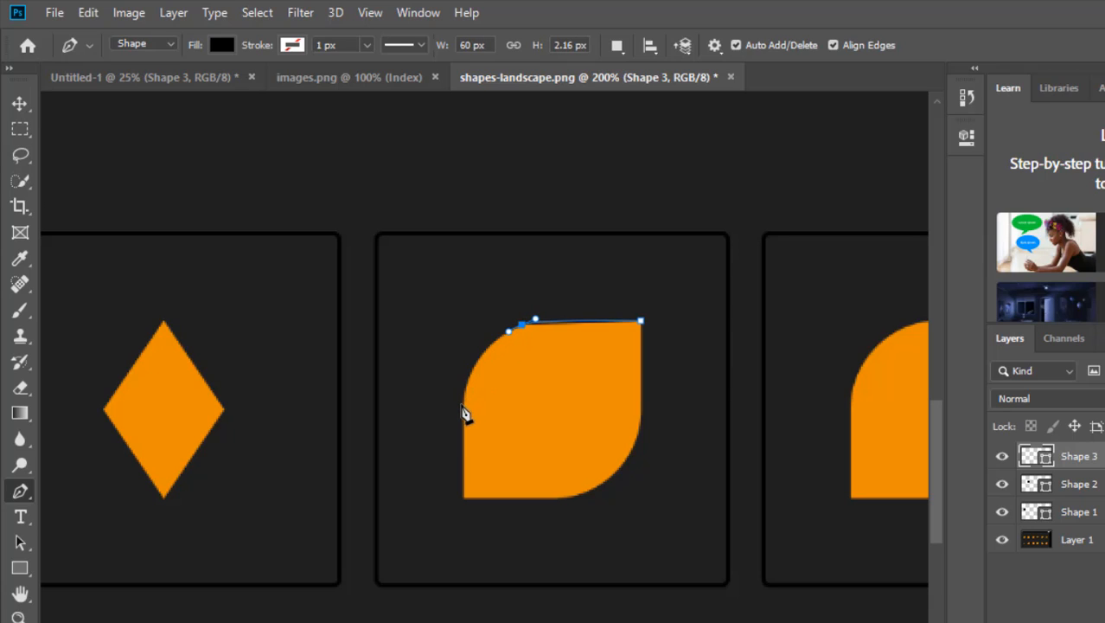
{"action": "left_click", "coordinate": [463, 407]}
{"action": "left_click_drag", "start_coordinate": [464, 415], "coordinate": [461, 456]}
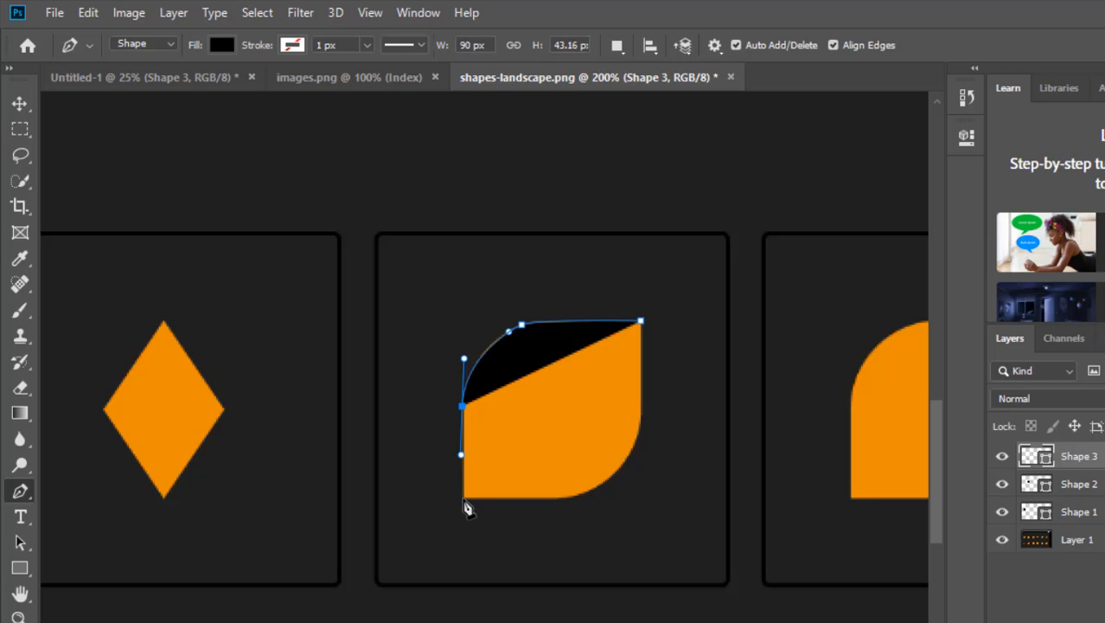
Step: Continue the path around the leaf's lower corner and lower-right curve, close it at about 91 by 90 px, and finish the path
{"action": "left_click", "coordinate": [465, 500]}
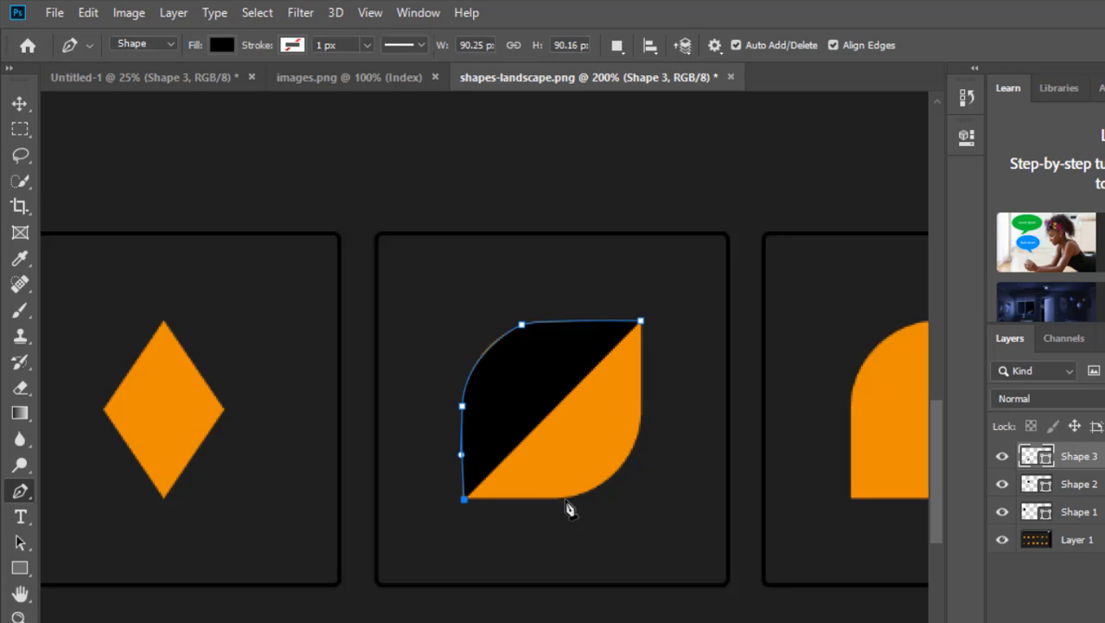
{"action": "left_click", "coordinate": [566, 500]}
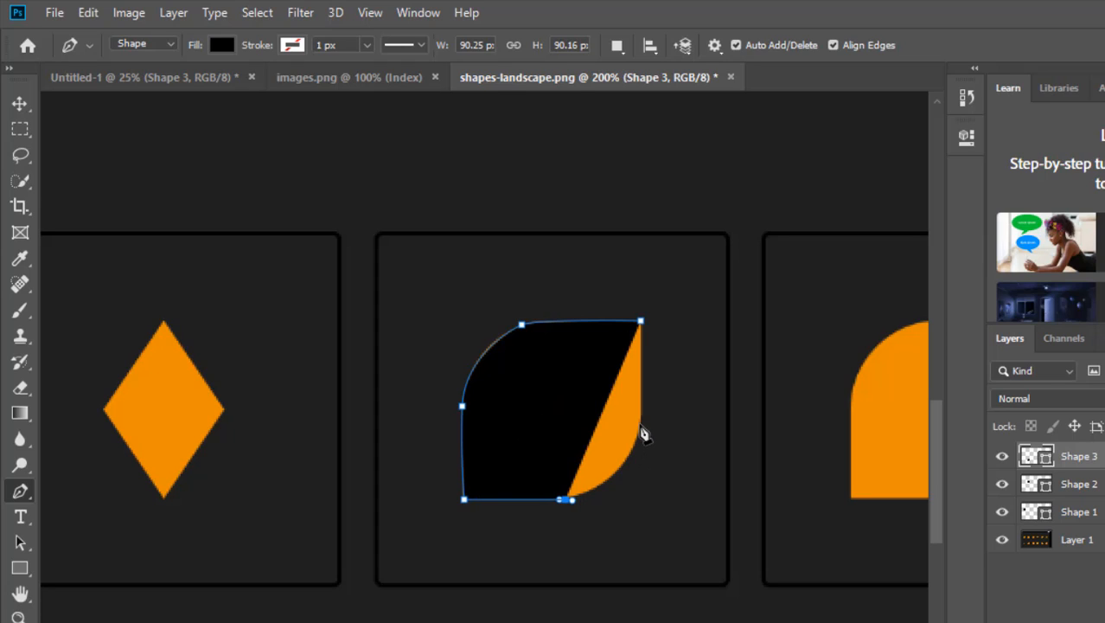
{"action": "left_click_drag", "start_coordinate": [641, 422], "coordinate": [648, 370]}
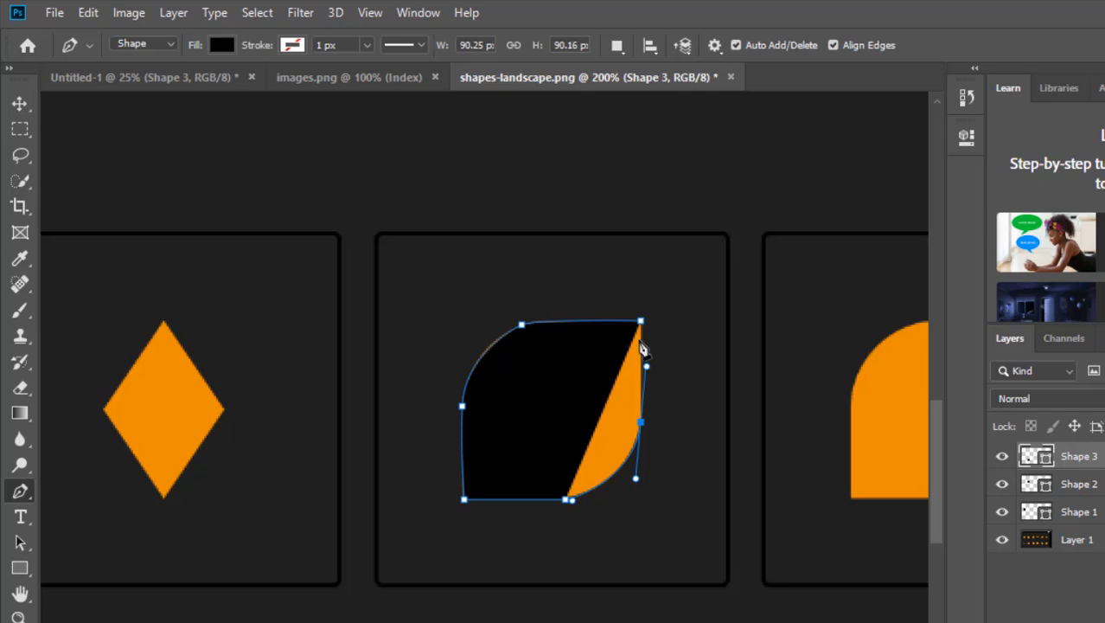
{"action": "left_click", "coordinate": [641, 322]}
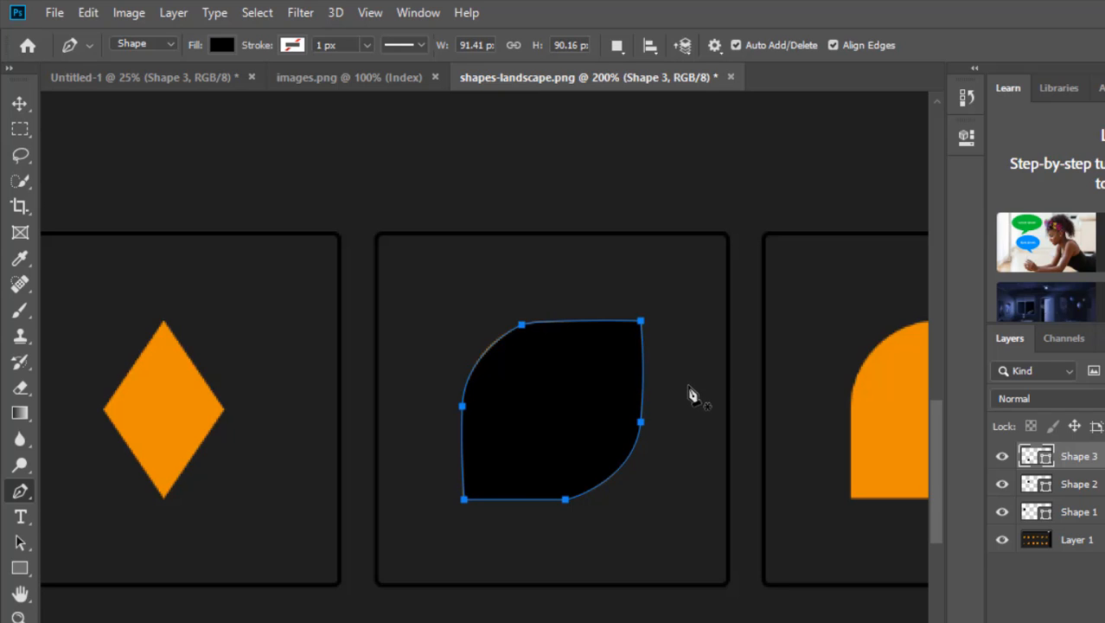
{"action": "key", "text": "Return"}
Step: Trace the orange square with the rounded upper-left corner as a closed shape about 91 by 92 px
{"action": "left_click_drag", "start_coordinate": [775, 383], "coordinate": [372, 369]}
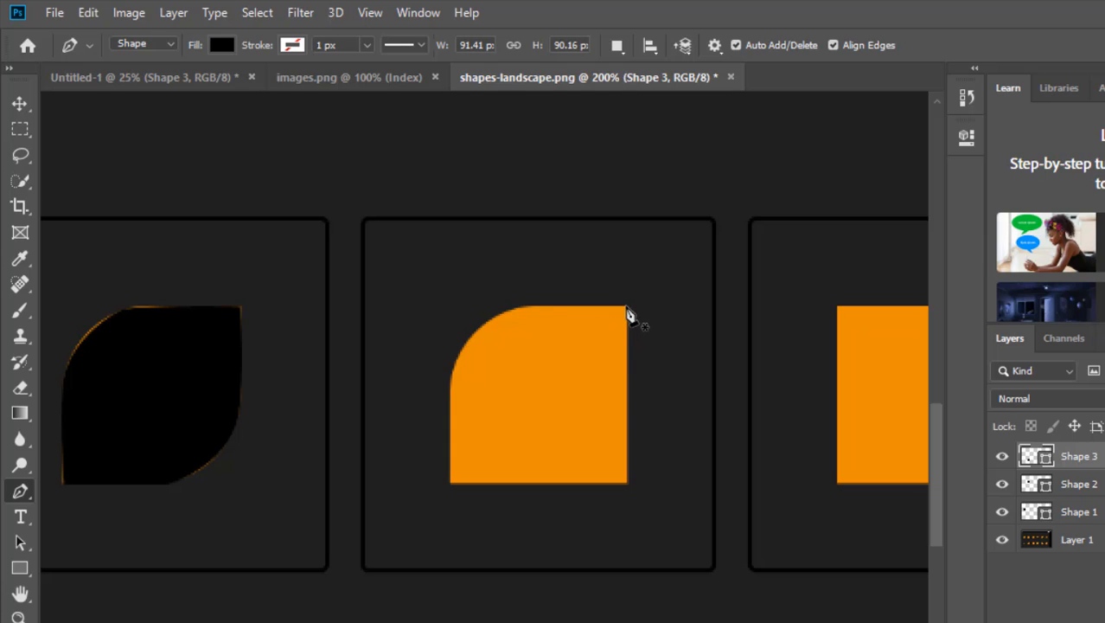
{"action": "left_click", "coordinate": [627, 307]}
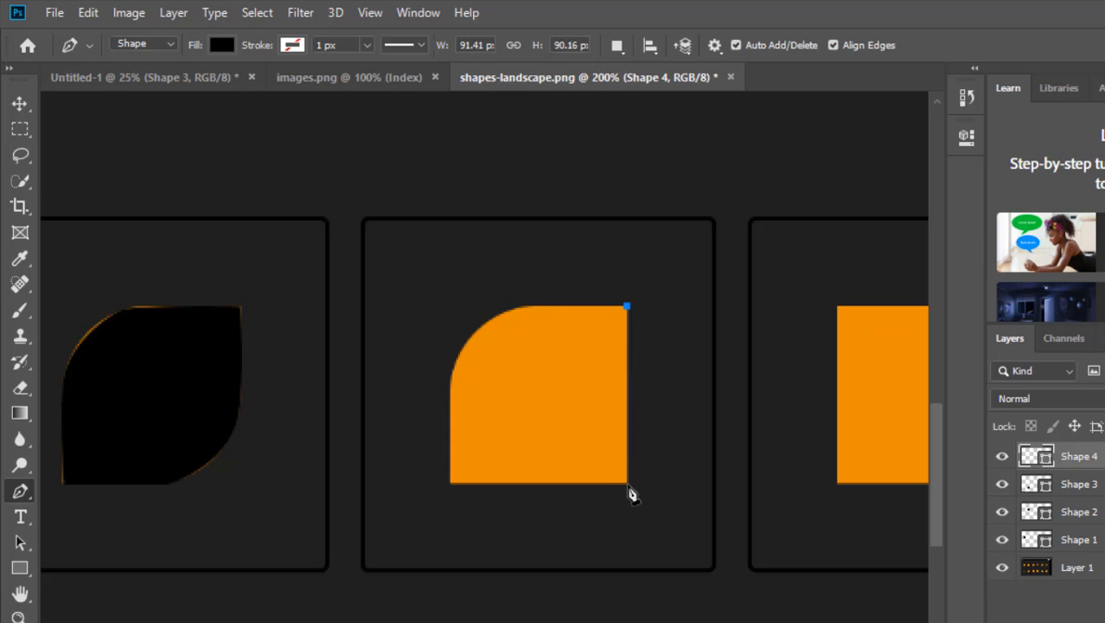
{"action": "left_click", "coordinate": [628, 484]}
{"action": "left_click", "coordinate": [449, 486]}
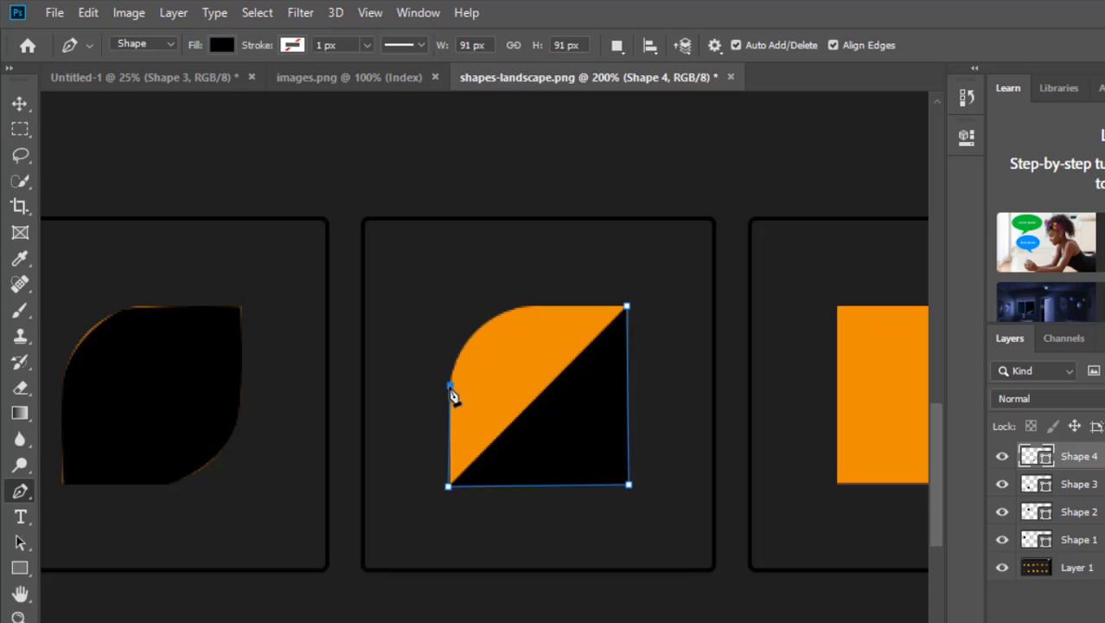
{"action": "left_click", "coordinate": [450, 385]}
{"action": "left_click_drag", "start_coordinate": [531, 307], "coordinate": [607, 303]}
{"action": "left_click", "coordinate": [627, 306]}
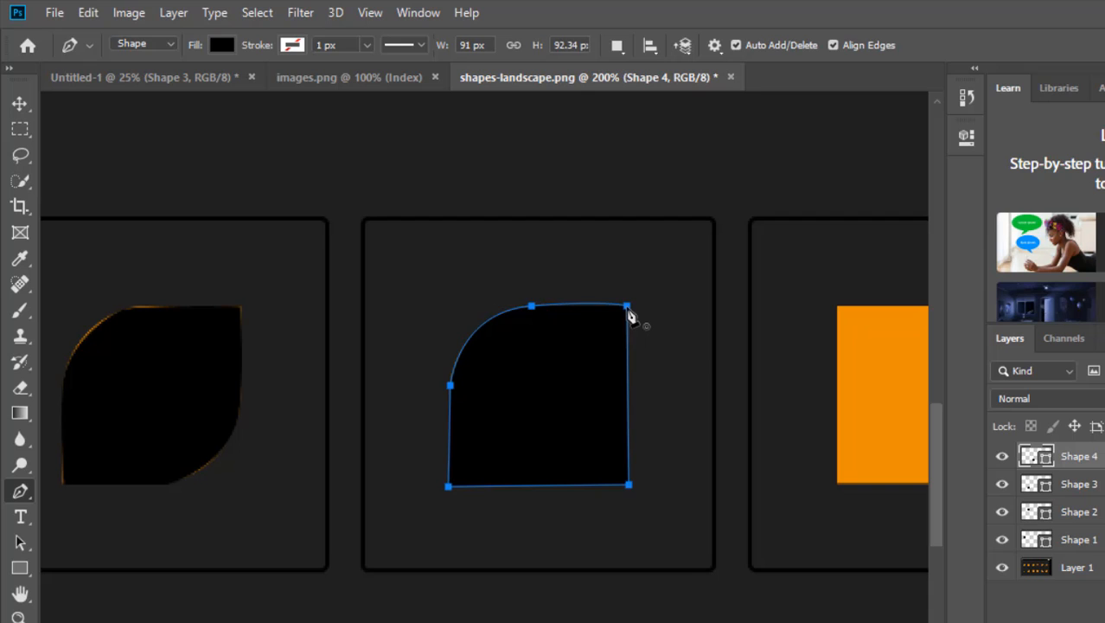
Step: Trace the orange shape with the semicircular left side in the lower row's last frame as a closed shape about 89 by 90 px
{"action": "left_click", "coordinate": [680, 348], "text": "alt"}
{"action": "left_click", "coordinate": [678, 349], "text": "alt"}
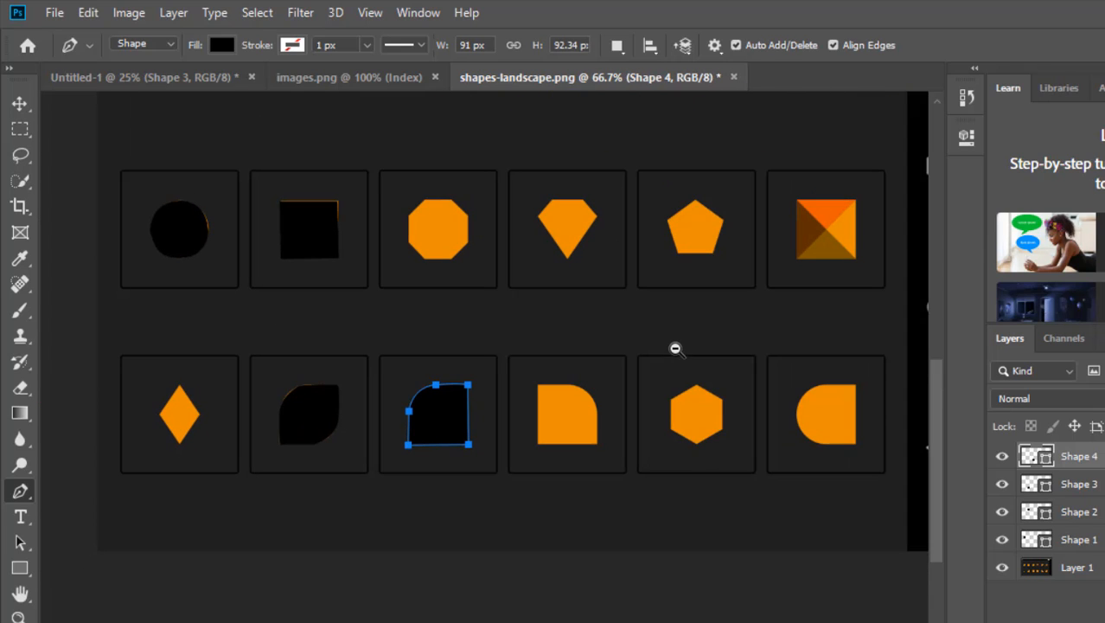
{"action": "left_click", "coordinate": [822, 426], "text": "ctrl"}
{"action": "left_click_drag", "start_coordinate": [824, 424], "coordinate": [640, 428]}
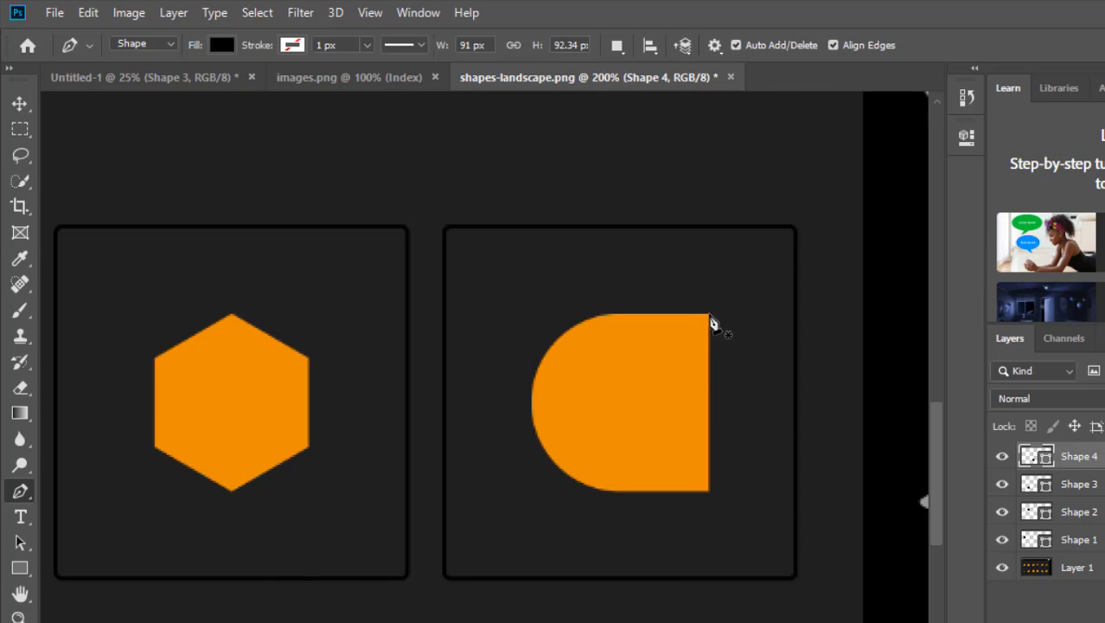
{"action": "left_click", "coordinate": [708, 314]}
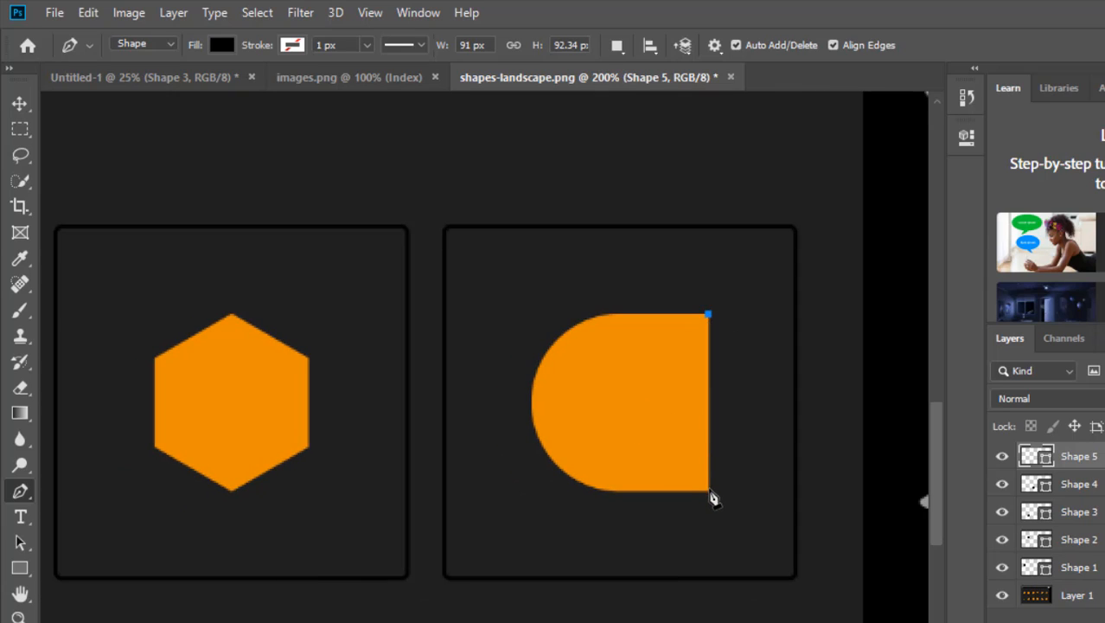
{"action": "left_click", "coordinate": [708, 488]}
{"action": "left_click", "coordinate": [601, 492]}
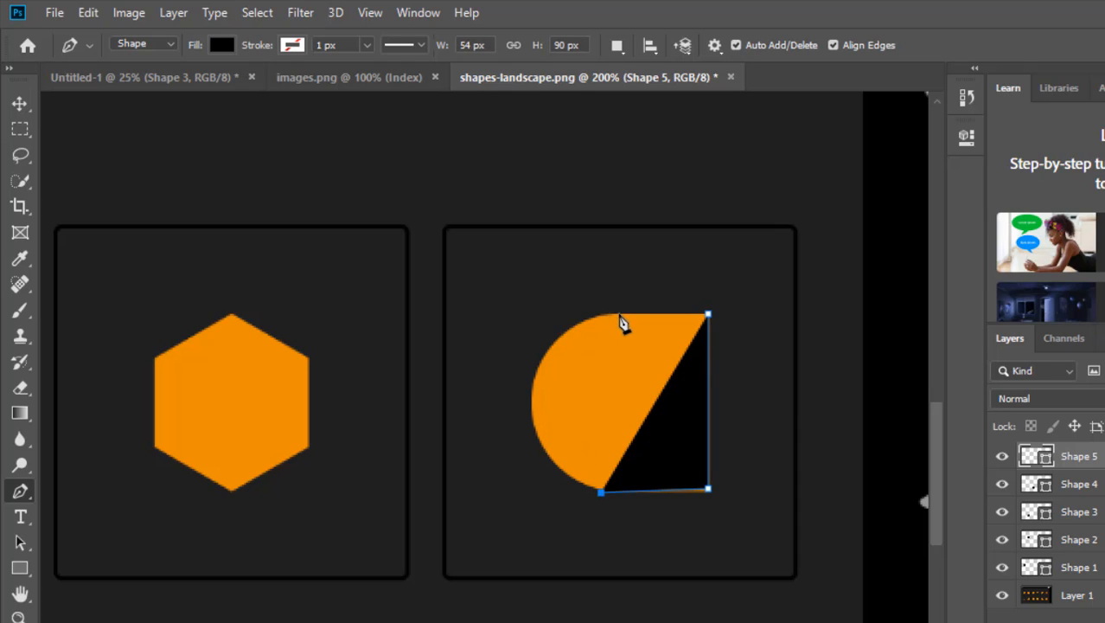
{"action": "left_click_drag", "start_coordinate": [531, 400], "coordinate": [533, 332]}
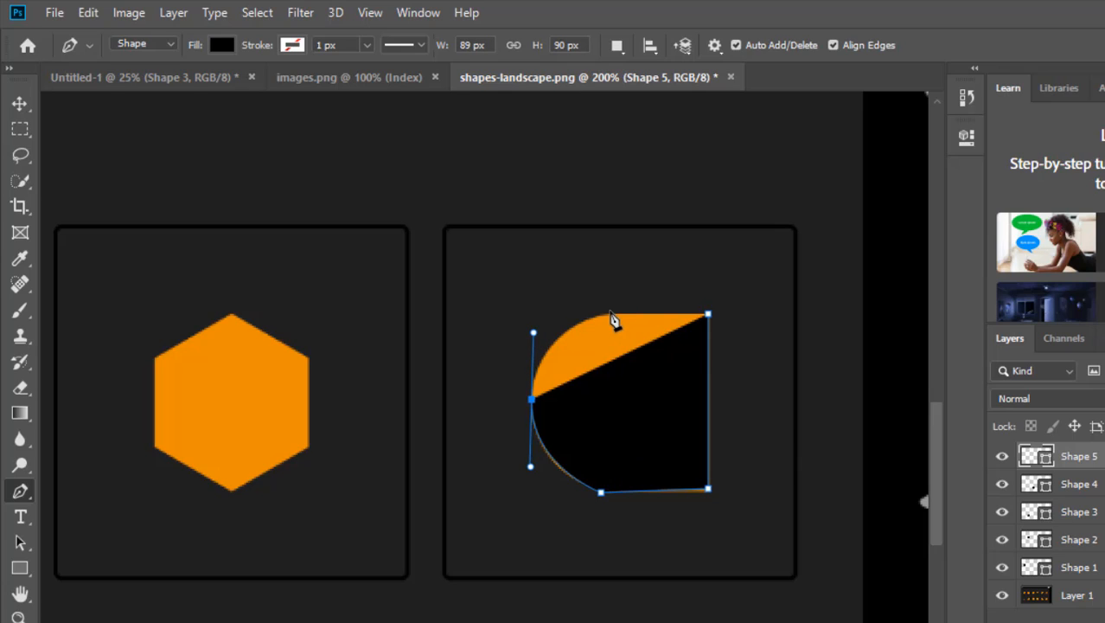
{"action": "left_click_drag", "start_coordinate": [608, 314], "coordinate": [618, 315]}
{"action": "left_click", "coordinate": [708, 317]}
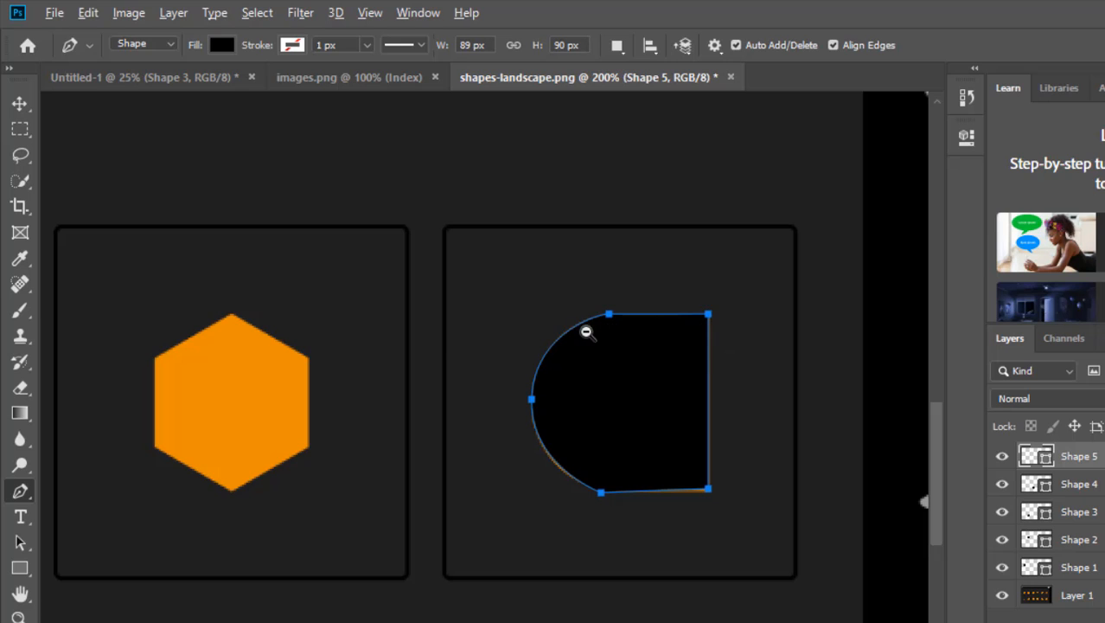
Step: Look over the traced shapes and switch to images.png to examine the four-bladed star
{"action": "left_click", "coordinate": [446, 341], "text": "alt"}
{"action": "left_click", "coordinate": [447, 340], "text": "alt"}
{"action": "left_click_drag", "start_coordinate": [421, 385], "coordinate": [604, 387]}
{"action": "left_click", "coordinate": [590, 381], "text": "ctrl"}
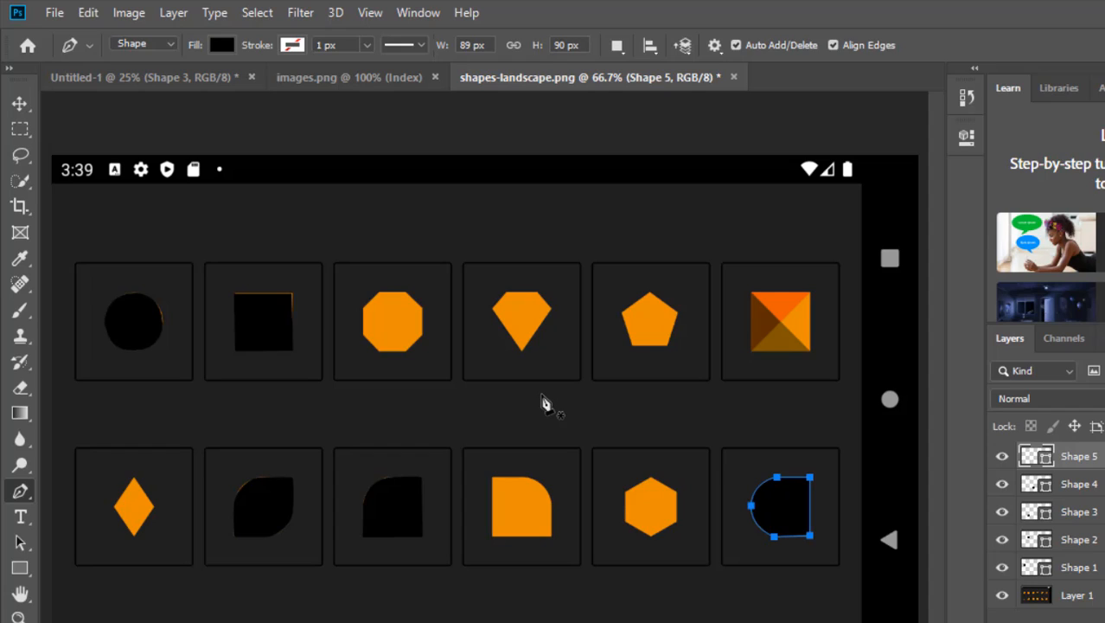
{"action": "left_click", "coordinate": [353, 87]}
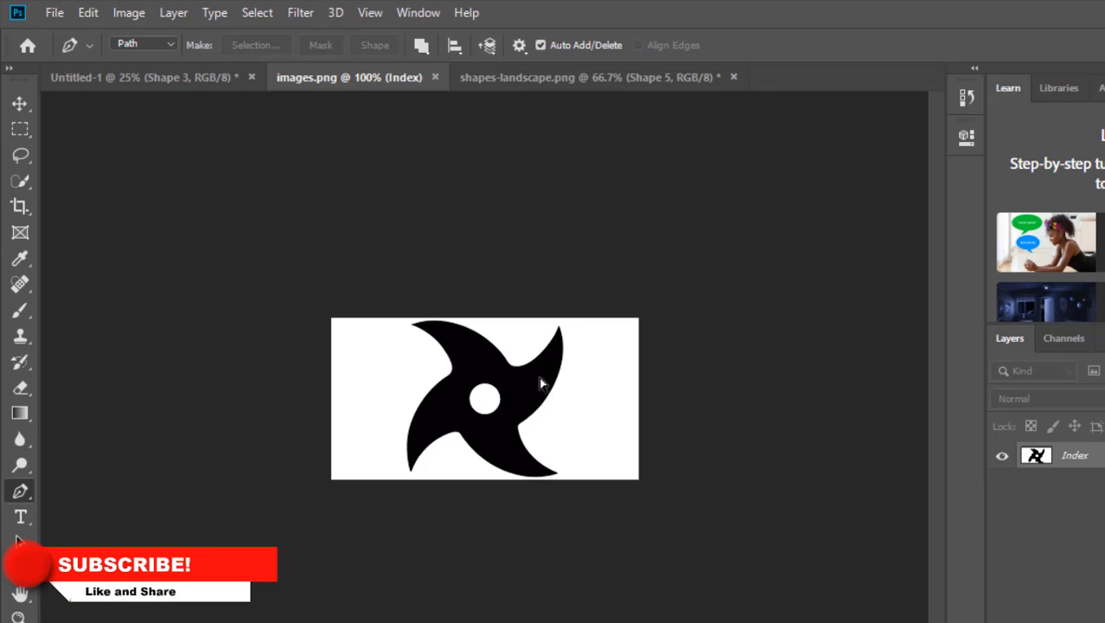
{"action": "left_click", "coordinate": [505, 364]}
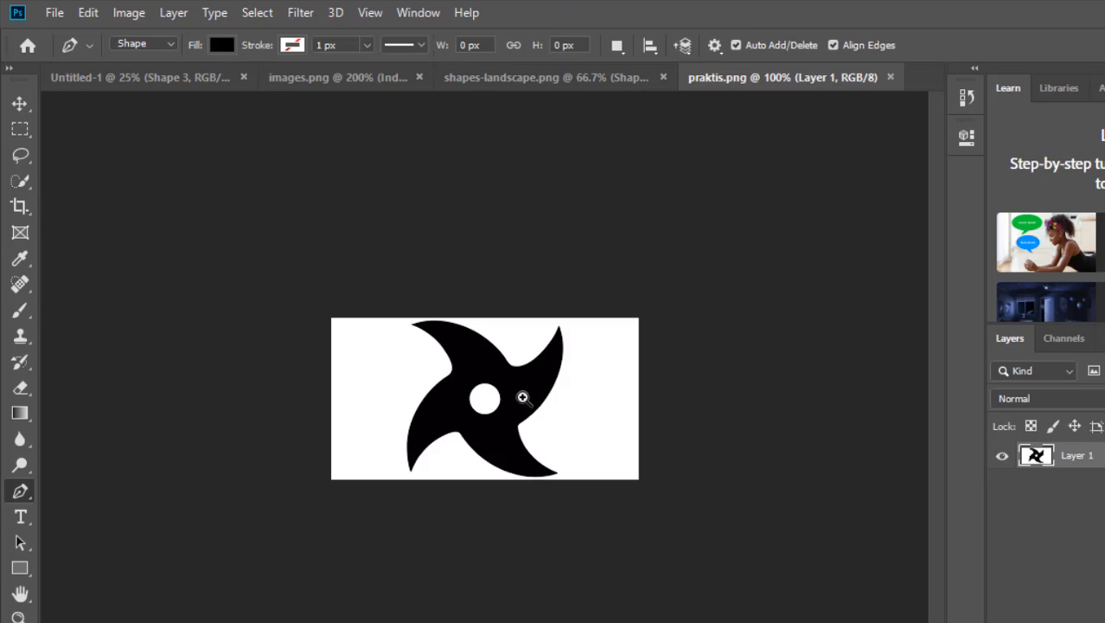
Step: In praktis.png, trace the upper-right blade's outer edge with a curve about 45 by 99 px and remove the end point's outgoing handle
{"action": "scroll", "coordinate": [523, 394], "scroll_direction": "up", "scroll_amount": 2}
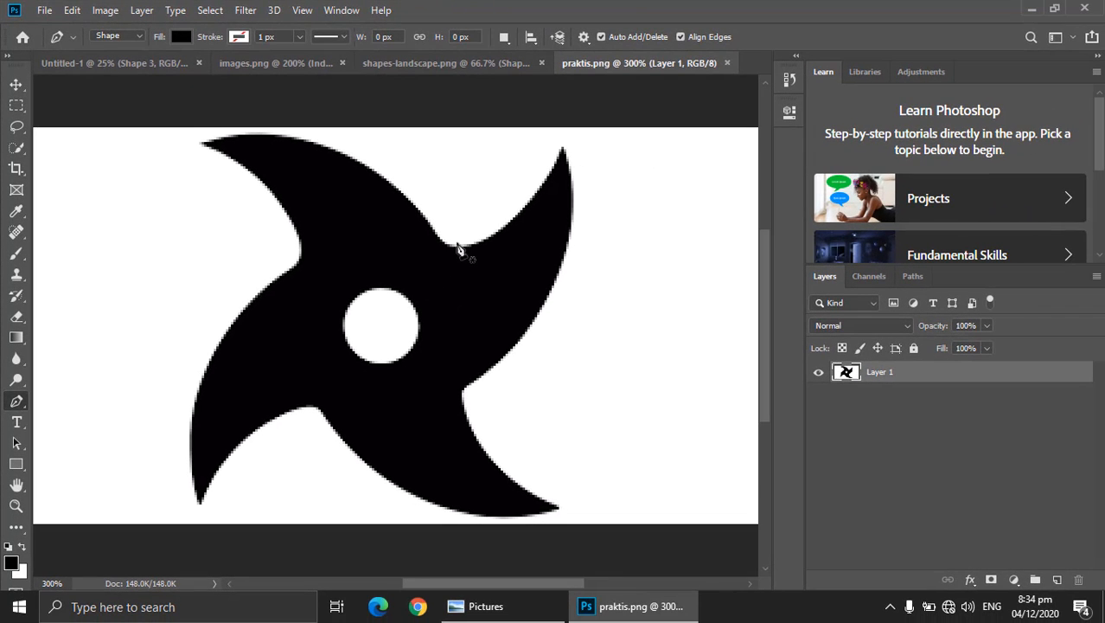
{"action": "left_click", "coordinate": [561, 150]}
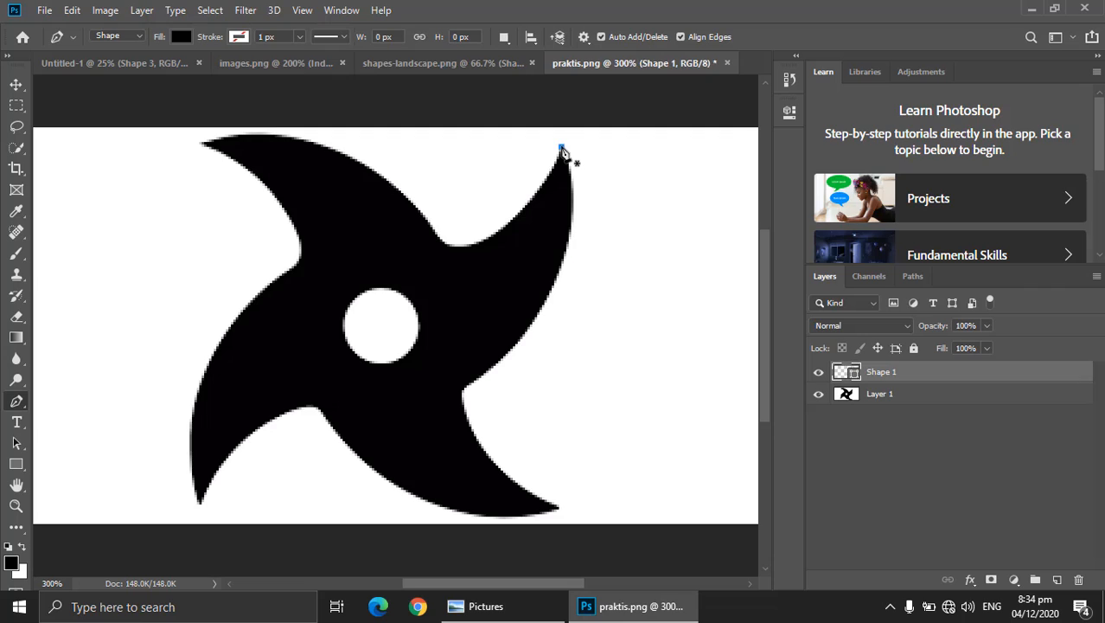
{"action": "left_click", "coordinate": [462, 388]}
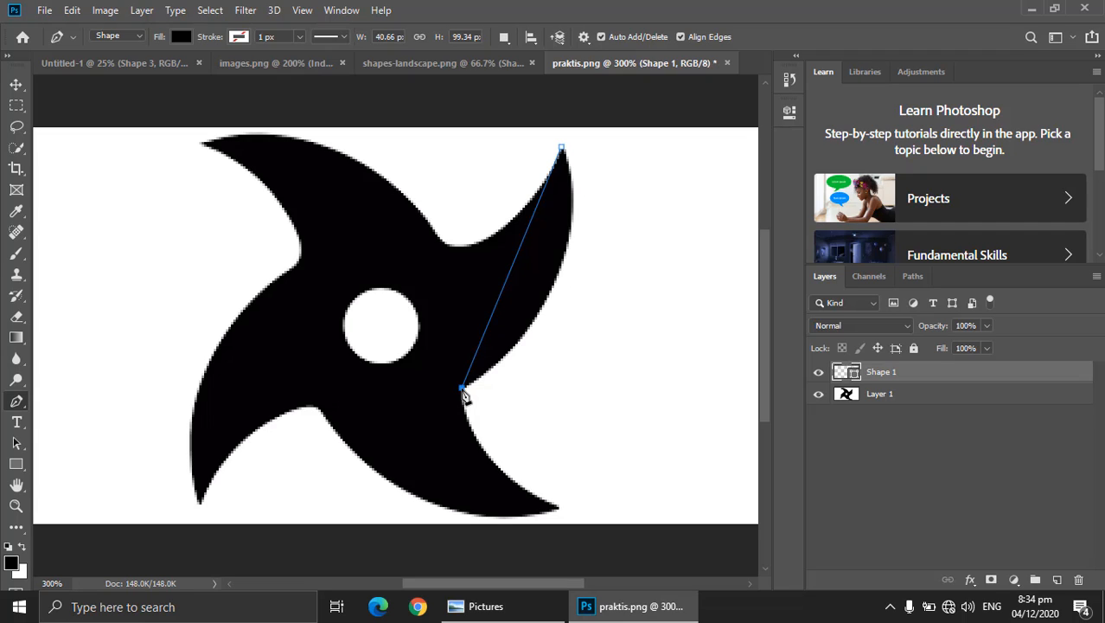
{"action": "left_click_drag", "start_coordinate": [464, 395], "coordinate": [309, 485]}
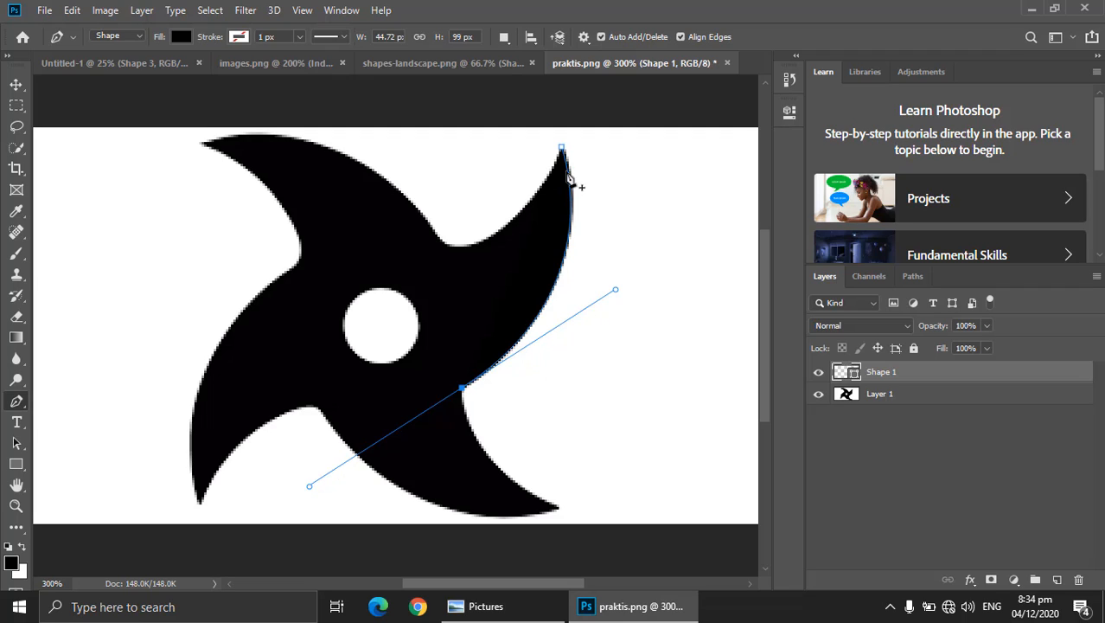
{"action": "left_click", "coordinate": [463, 391], "text": "alt"}
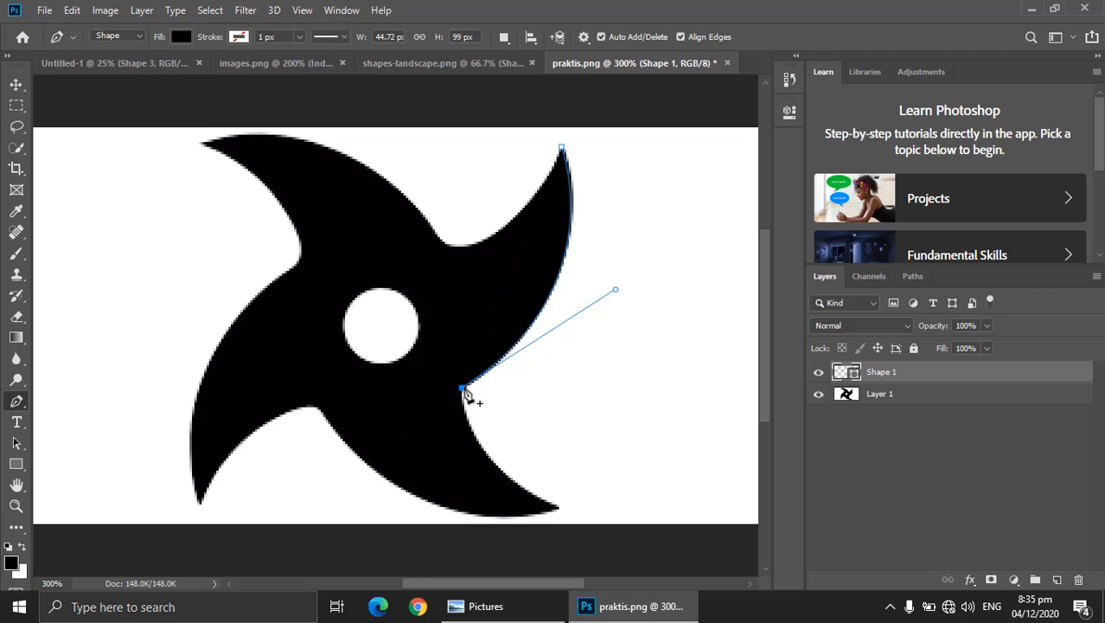
Step: Extend the path with a curve to the lower-right blade's tip, making it about 148 px high, and remove the tip's outgoing handle
{"action": "left_click", "coordinate": [561, 510]}
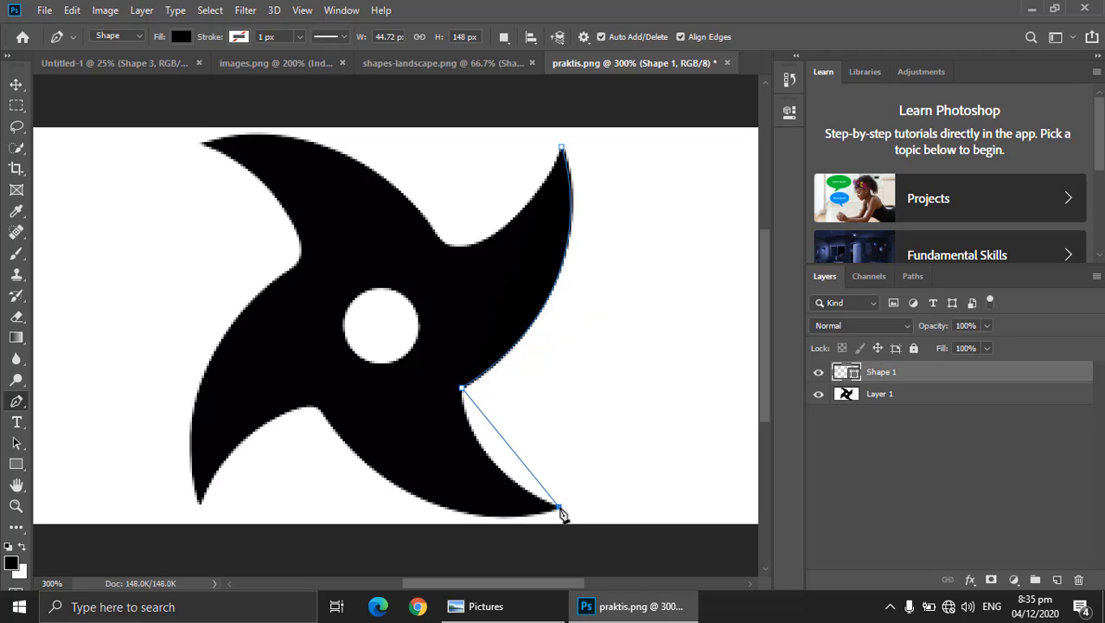
{"action": "left_click_drag", "start_coordinate": [561, 511], "coordinate": [656, 546]}
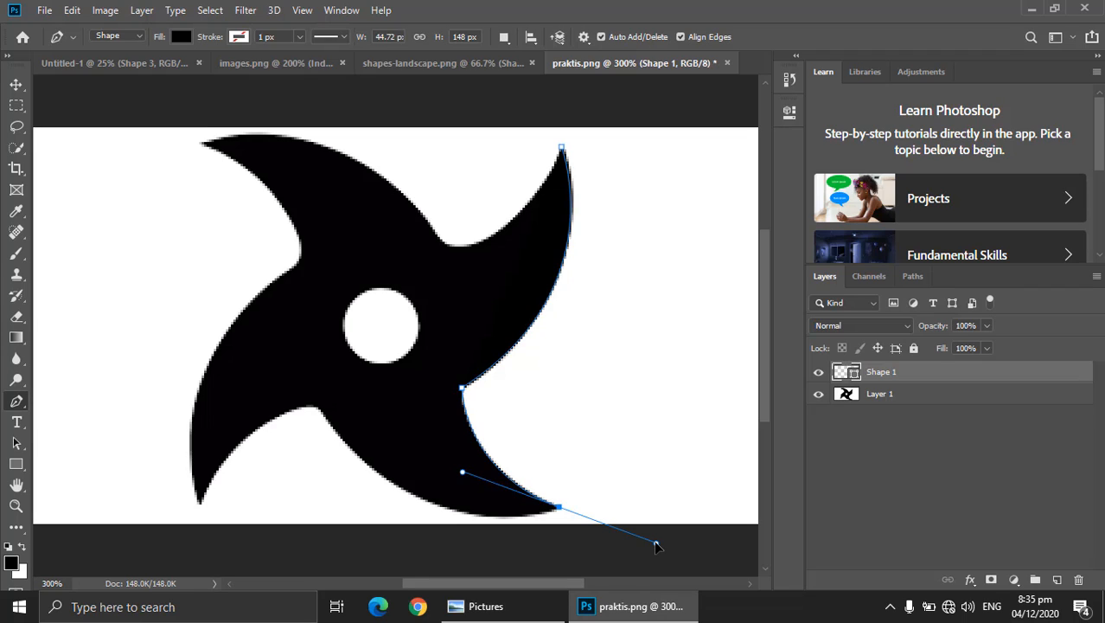
{"action": "left_click_drag", "start_coordinate": [657, 546], "coordinate": [656, 544]}
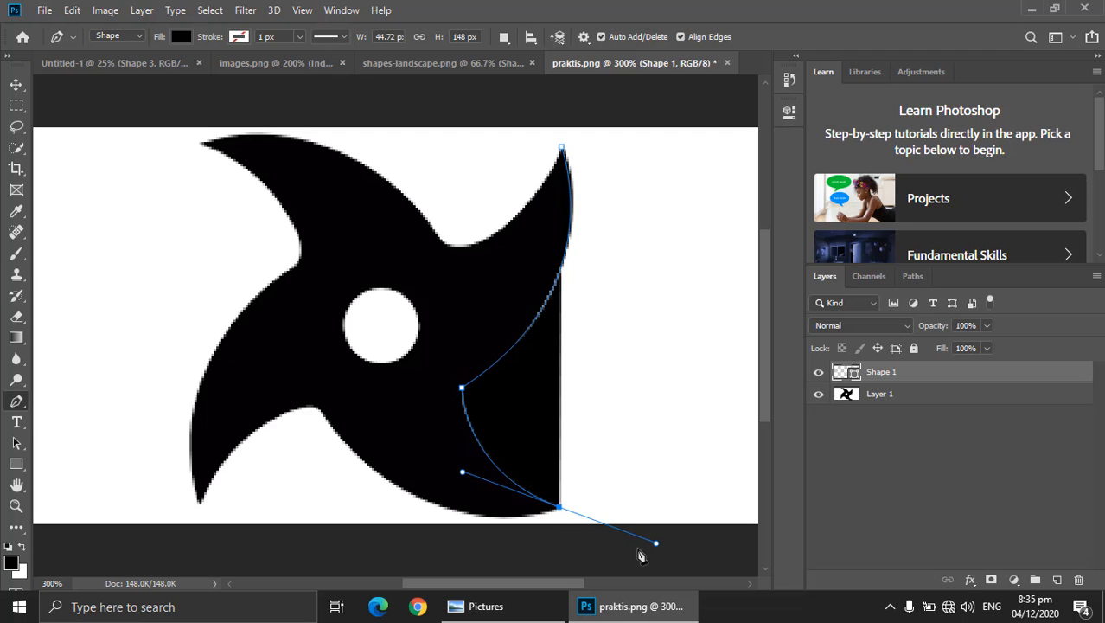
{"action": "left_click", "coordinate": [560, 511], "text": "alt"}
Step: Add a curved segment along the lower-right blade's outer edge to the lower-left inner corner, making the shape about 104 by 151 px
{"action": "left_click_drag", "start_coordinate": [428, 442], "coordinate": [450, 423]}
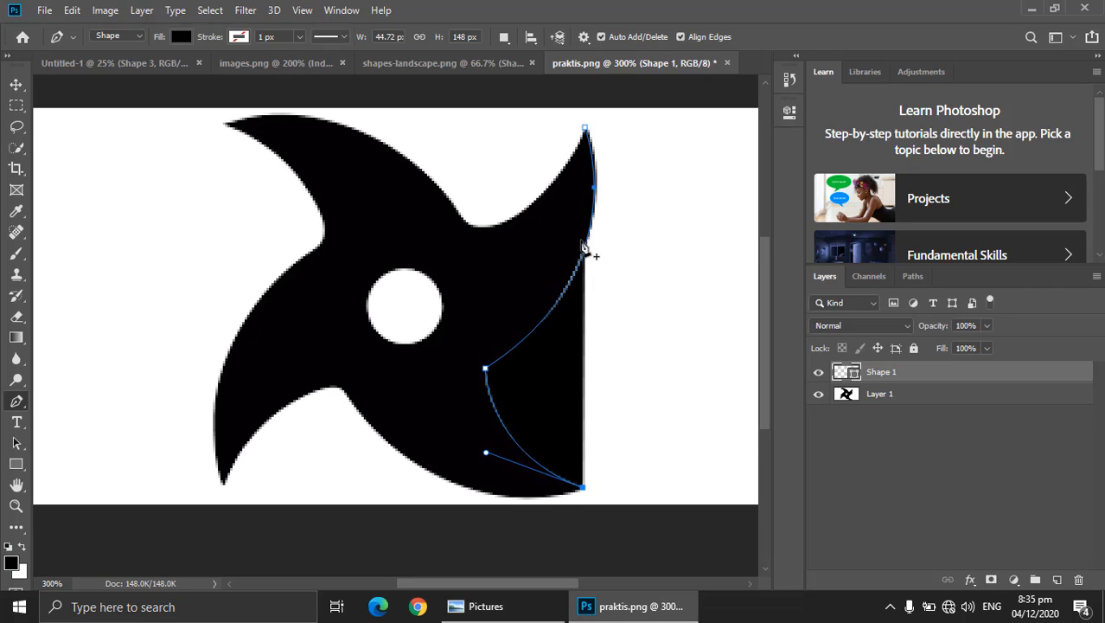
{"action": "left_click_drag", "start_coordinate": [469, 467], "coordinate": [531, 468]}
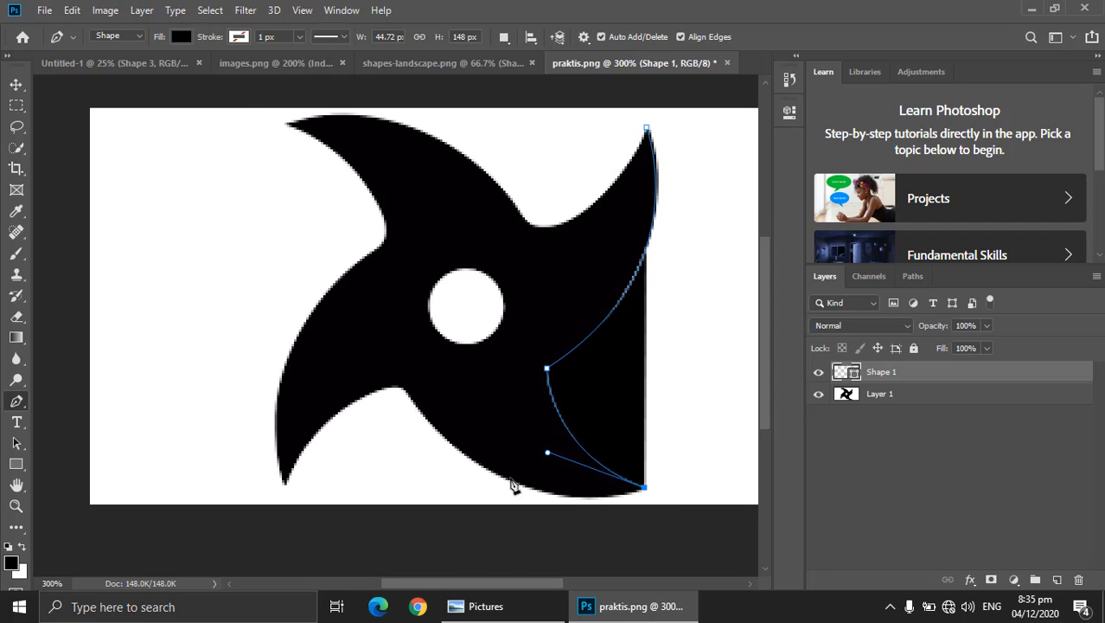
{"action": "left_click", "coordinate": [403, 388]}
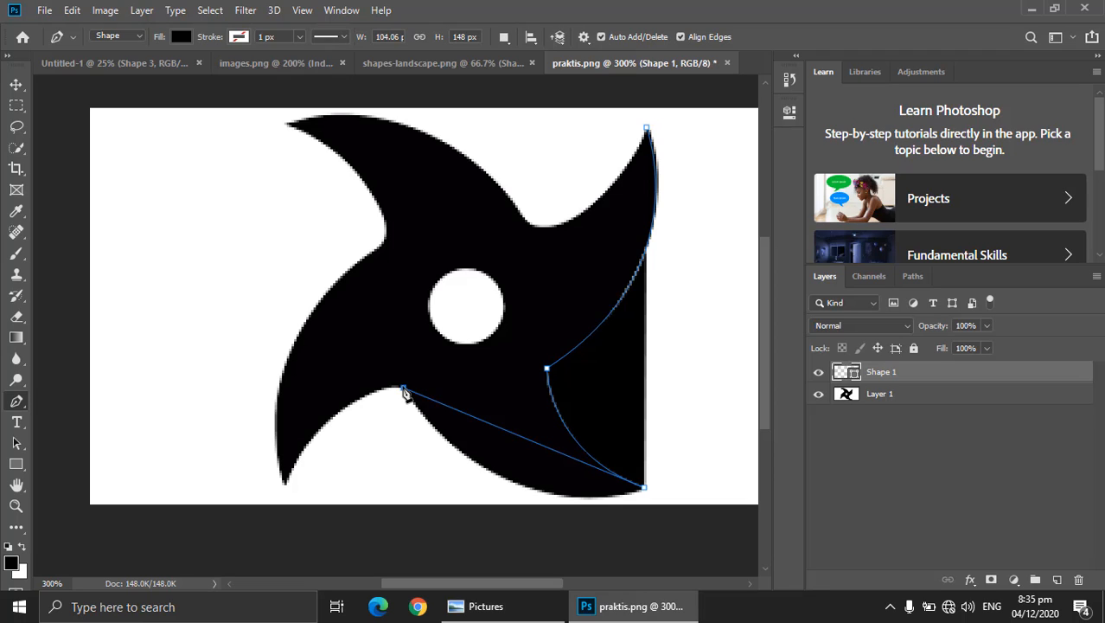
{"action": "left_click_drag", "start_coordinate": [400, 380], "coordinate": [309, 242]}
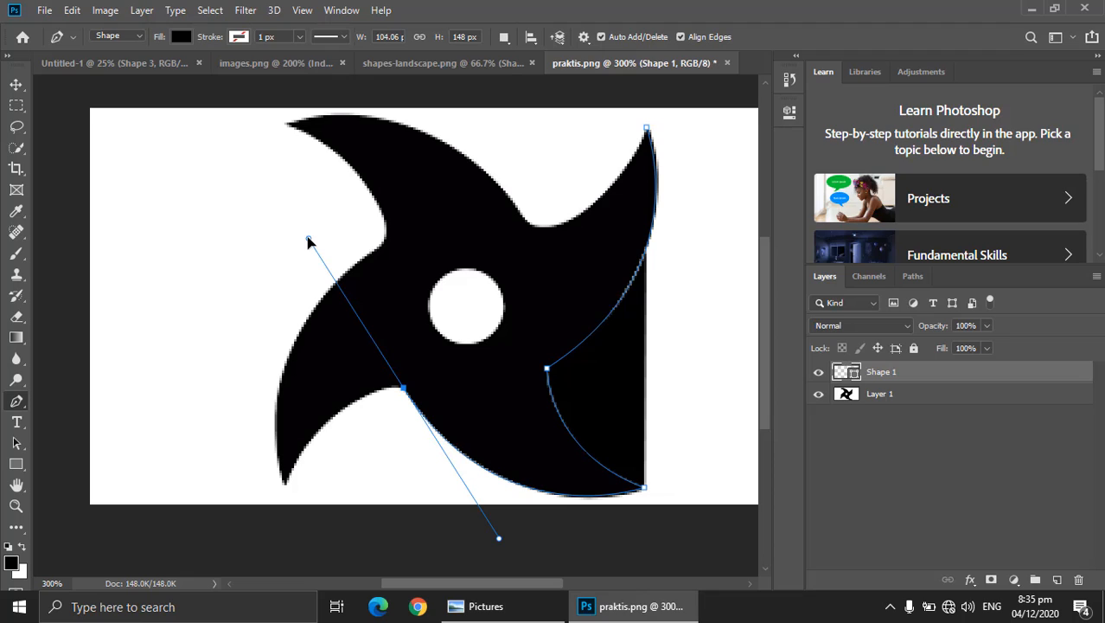
{"action": "left_click_drag", "start_coordinate": [309, 242], "coordinate": [311, 244]}
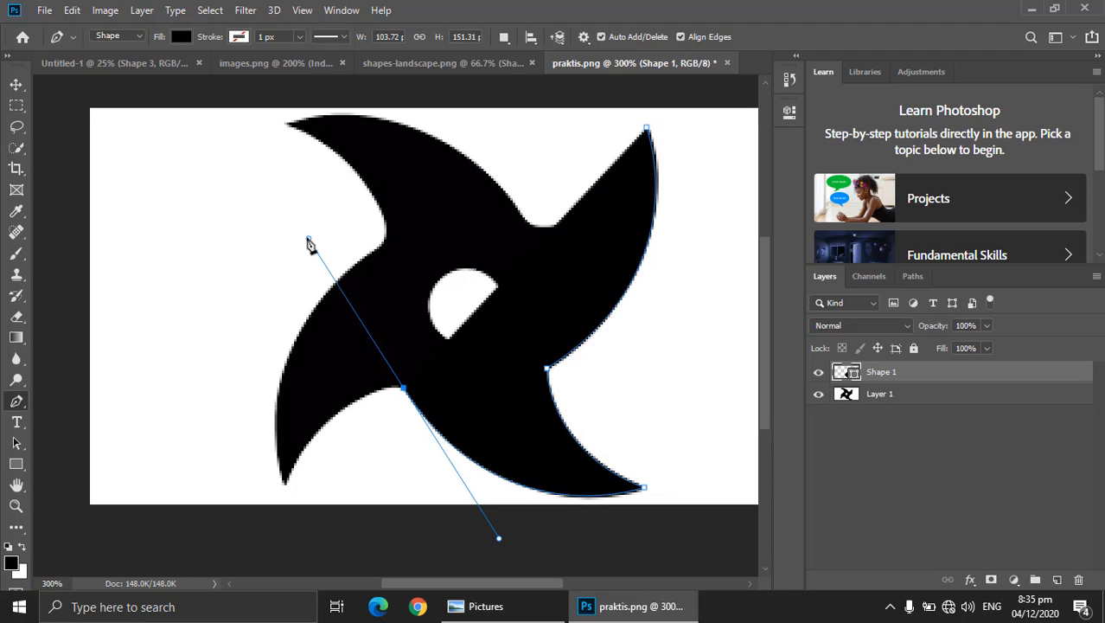
Step: Remove the lower-left inner corner's outgoing handle, then curve the path to the lower-left blade's tip, about 152 px wide, and remove the tip's outgoing handle
{"action": "left_click", "coordinate": [404, 390]}
{"action": "left_click_drag", "start_coordinate": [363, 432], "coordinate": [452, 366]}
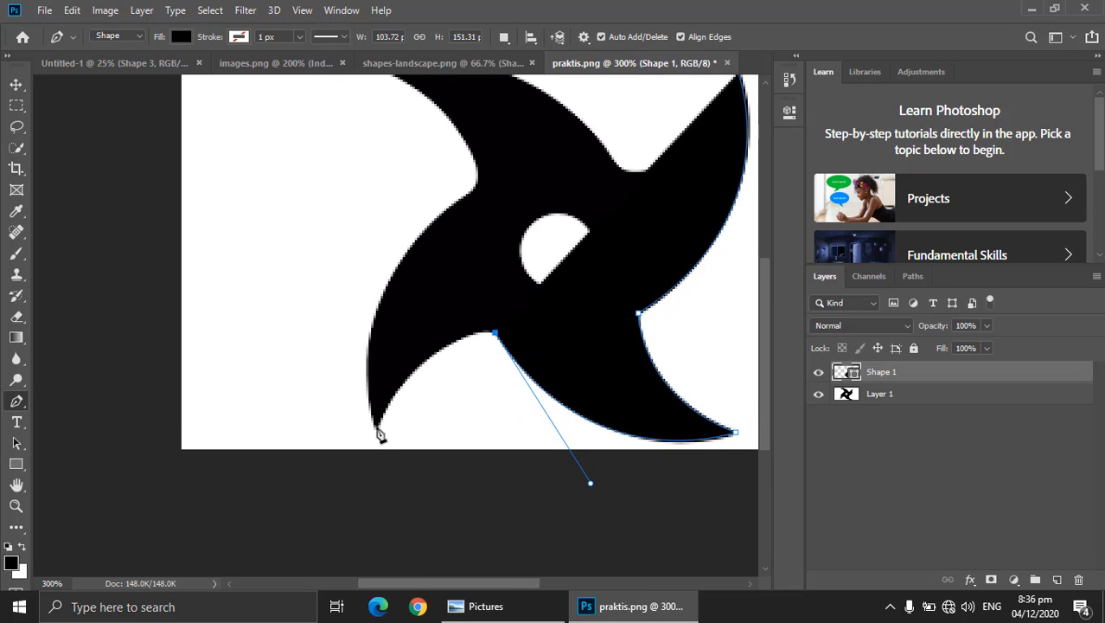
{"action": "left_click_drag", "start_coordinate": [378, 427], "coordinate": [345, 522]}
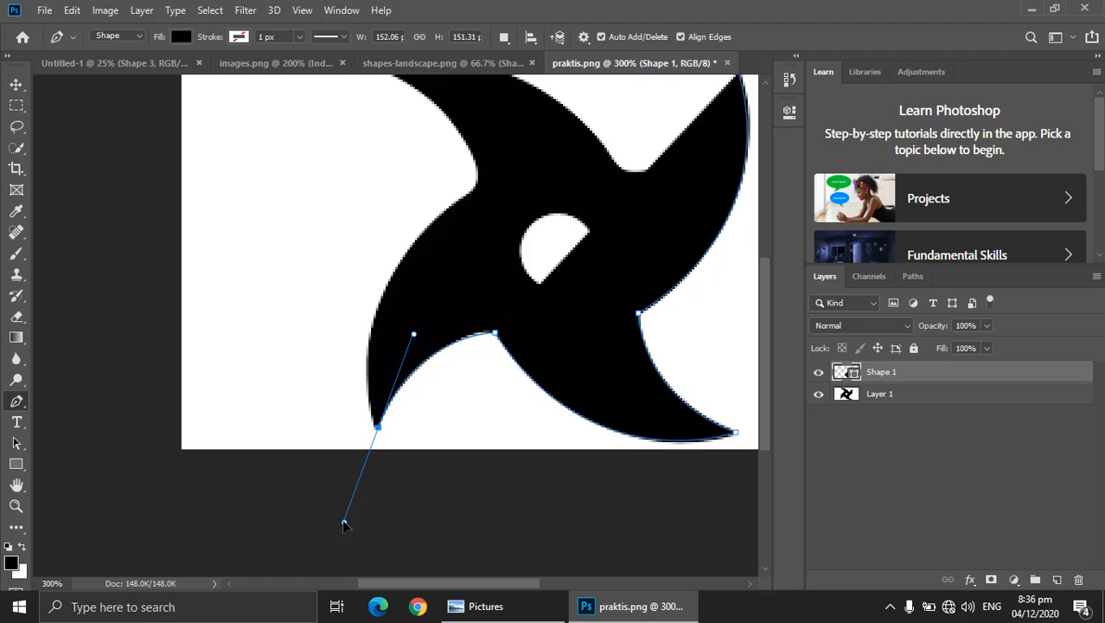
{"action": "left_click_drag", "start_coordinate": [344, 525], "coordinate": [345, 523]}
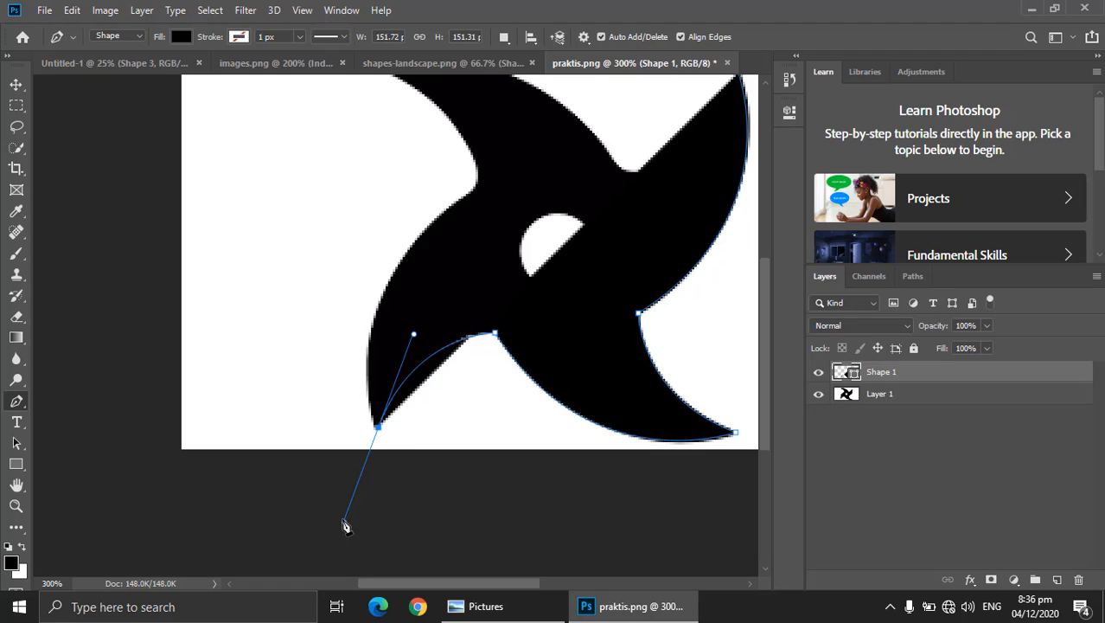
{"action": "left_click", "coordinate": [379, 429]}
Step: Trace the lower-left blade's outer edge with a curve to the upper-left inner corner, making the shape about 156 px wide, and remove that corner's outgoing handle
{"action": "left_click_drag", "start_coordinate": [402, 308], "coordinate": [401, 388]}
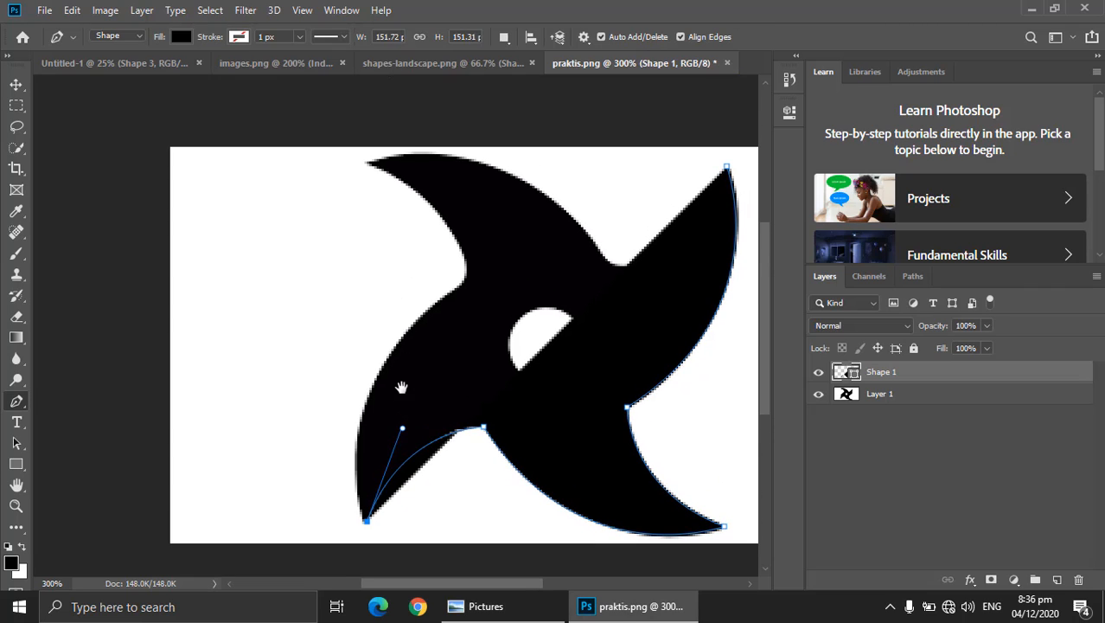
{"action": "left_click", "coordinate": [464, 285]}
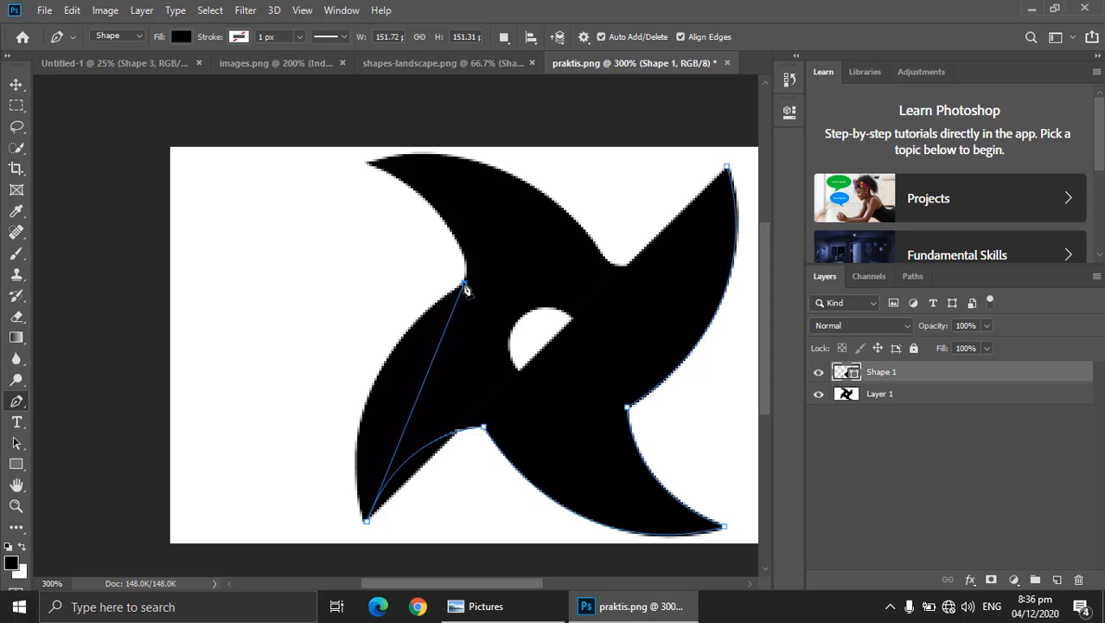
{"action": "left_click_drag", "start_coordinate": [466, 281], "coordinate": [578, 209]}
{"action": "left_click_drag", "start_coordinate": [603, 196], "coordinate": [616, 185]}
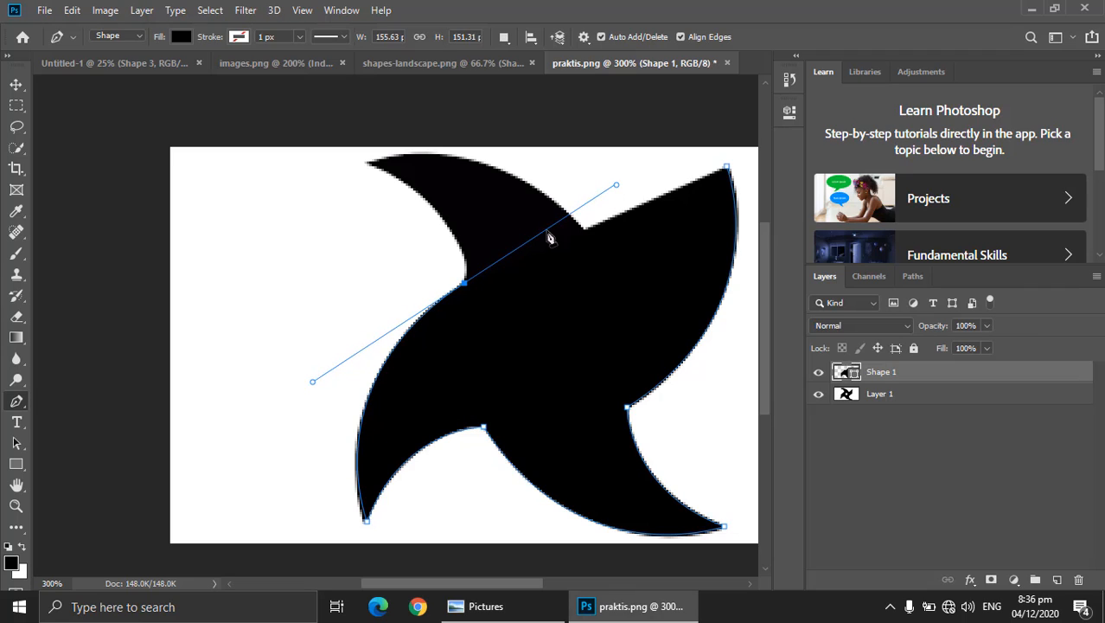
{"action": "left_click", "coordinate": [464, 286], "text": "alt"}
Step: Extend the path with a curve to the upper-left blade's tip, making the shape about 152 px high, and remove the tip's outgoing handle
{"action": "left_click_drag", "start_coordinate": [494, 210], "coordinate": [541, 303]}
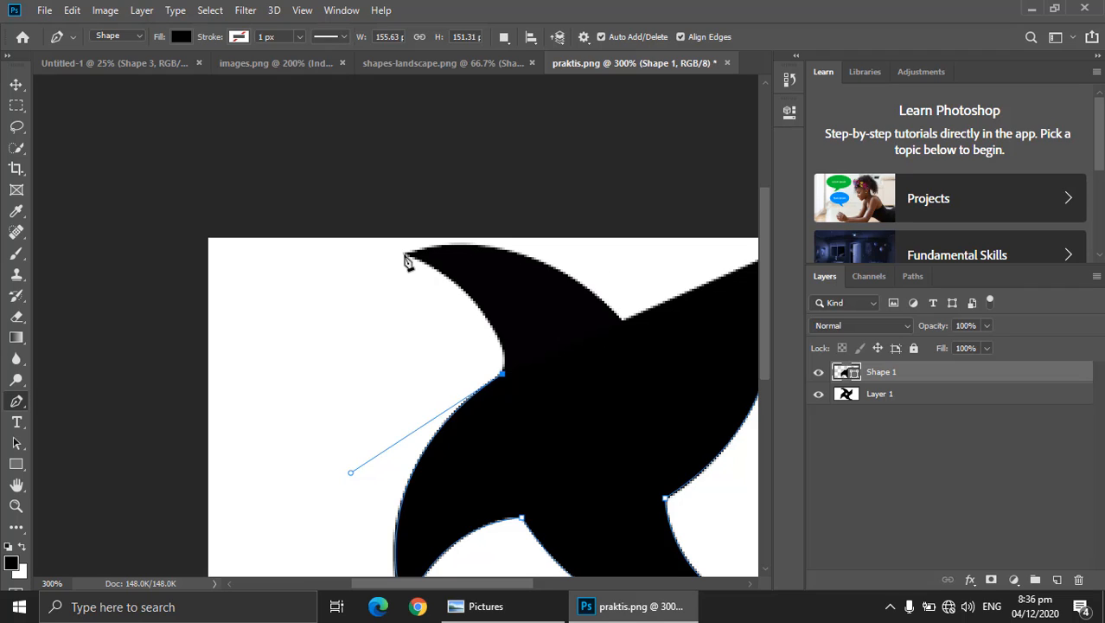
{"action": "left_click_drag", "start_coordinate": [407, 254], "coordinate": [300, 208]}
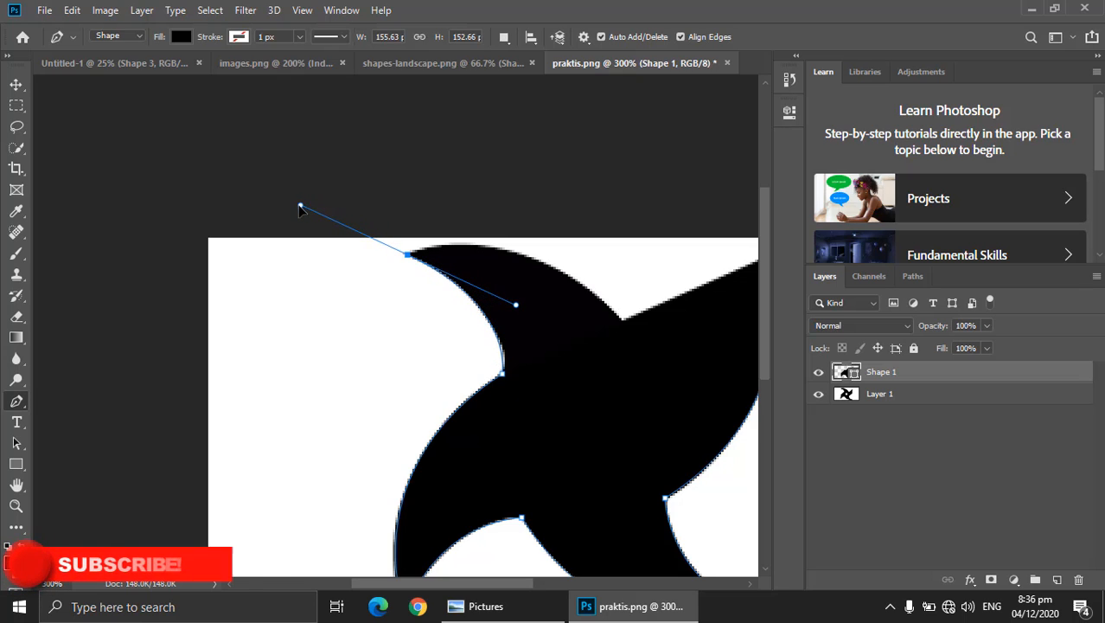
{"action": "left_click", "coordinate": [410, 257]}
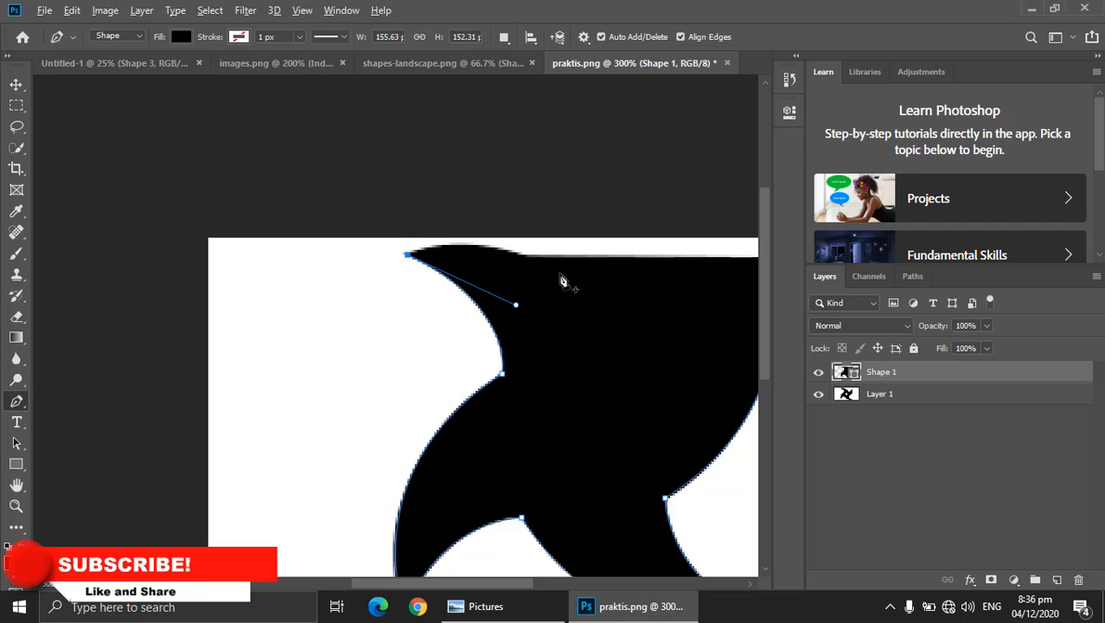
Step: Try to trace the upper-left blade's outer edge with a curve ending partway along it
{"action": "left_click_drag", "start_coordinate": [592, 288], "coordinate": [673, 328]}
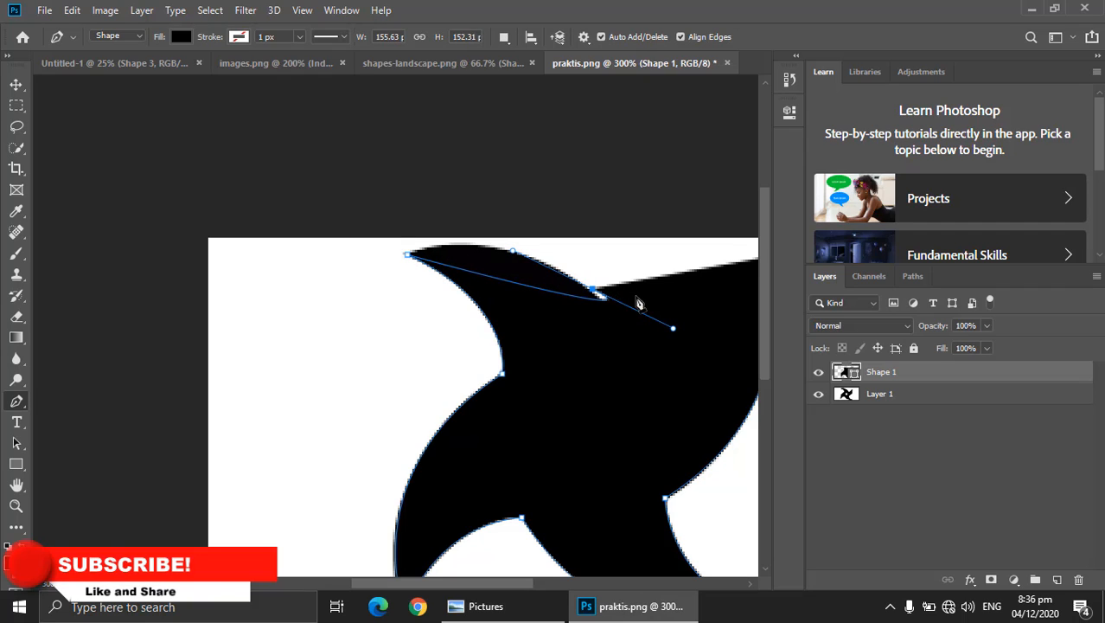
{"action": "left_click", "coordinate": [610, 298]}
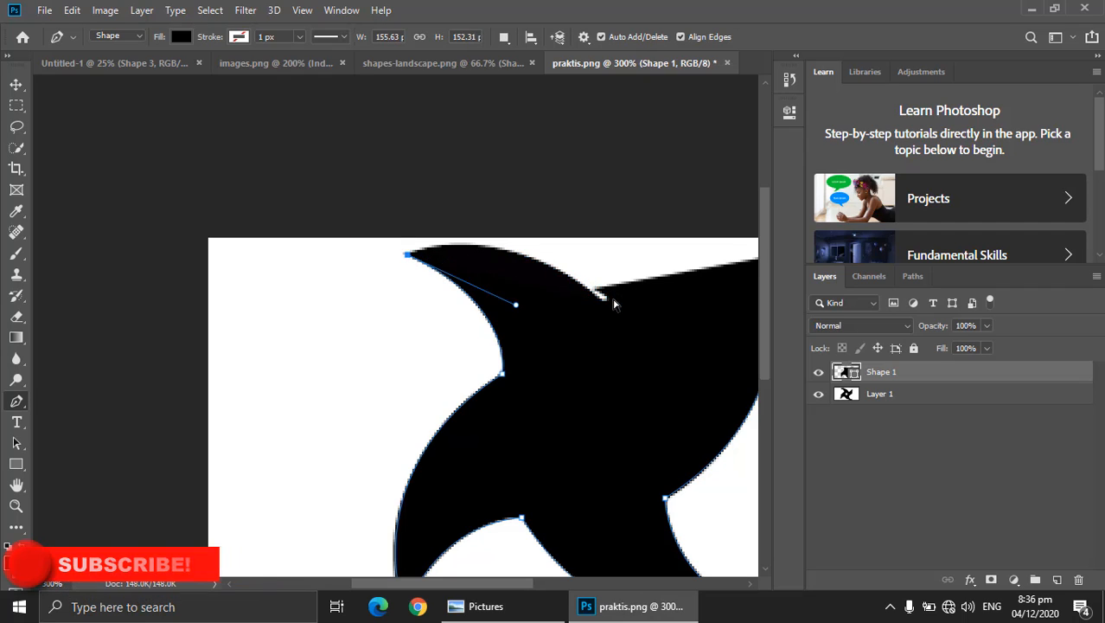
Step: Set the shape's fill to none and pick up the open path again at the upper-left blade's tip
{"action": "left_click_drag", "start_coordinate": [585, 284], "coordinate": [492, 280]}
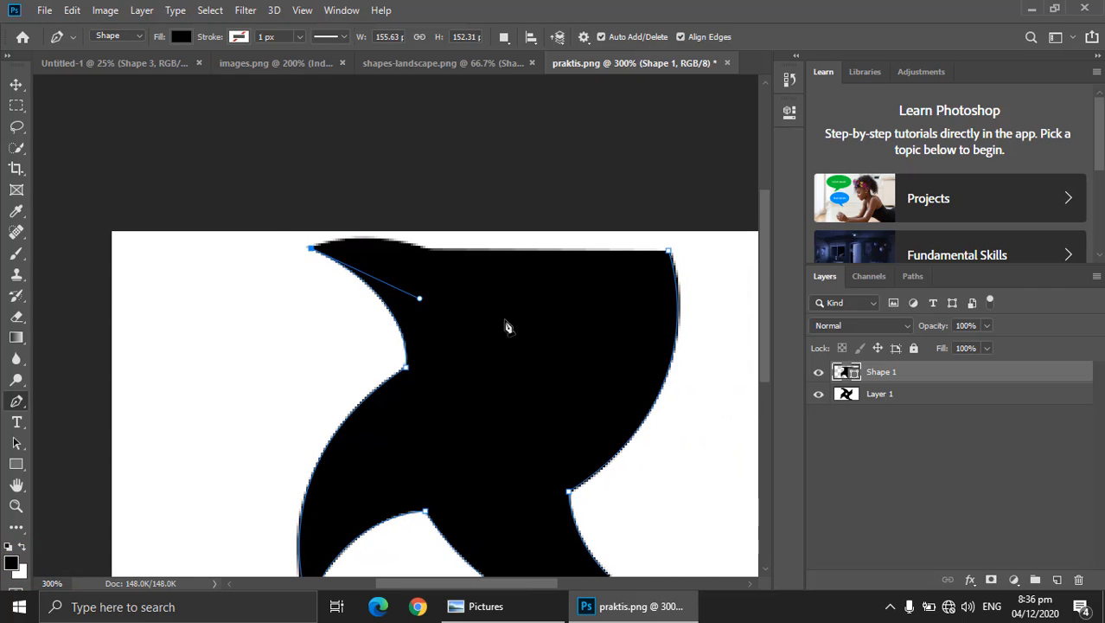
{"action": "left_click", "coordinate": [179, 37]}
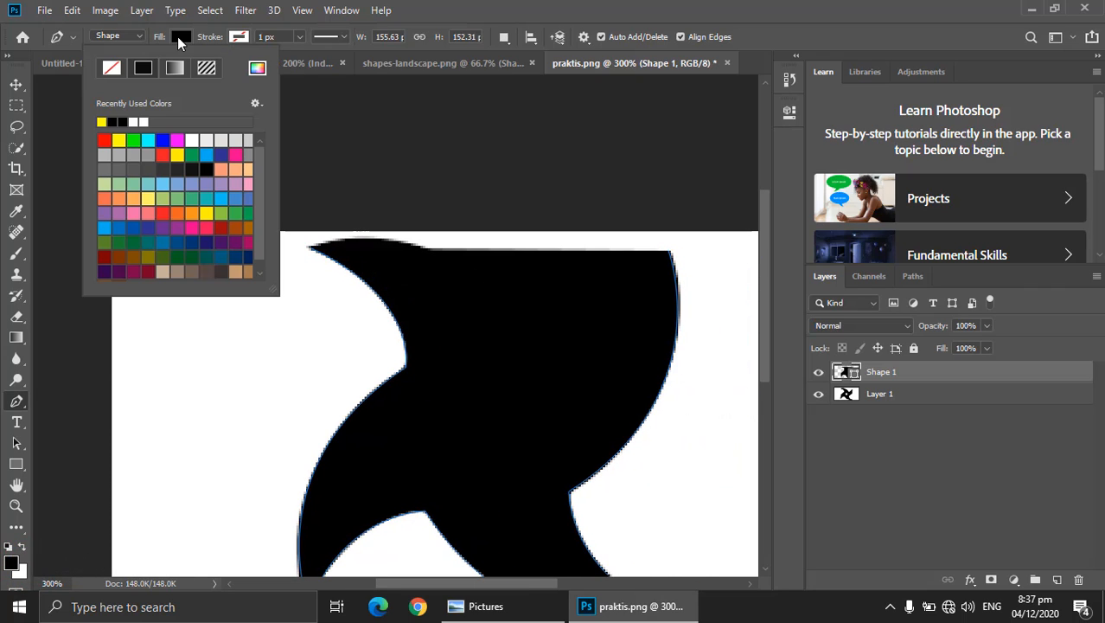
{"action": "left_click", "coordinate": [111, 70]}
{"action": "key", "text": "Return"}
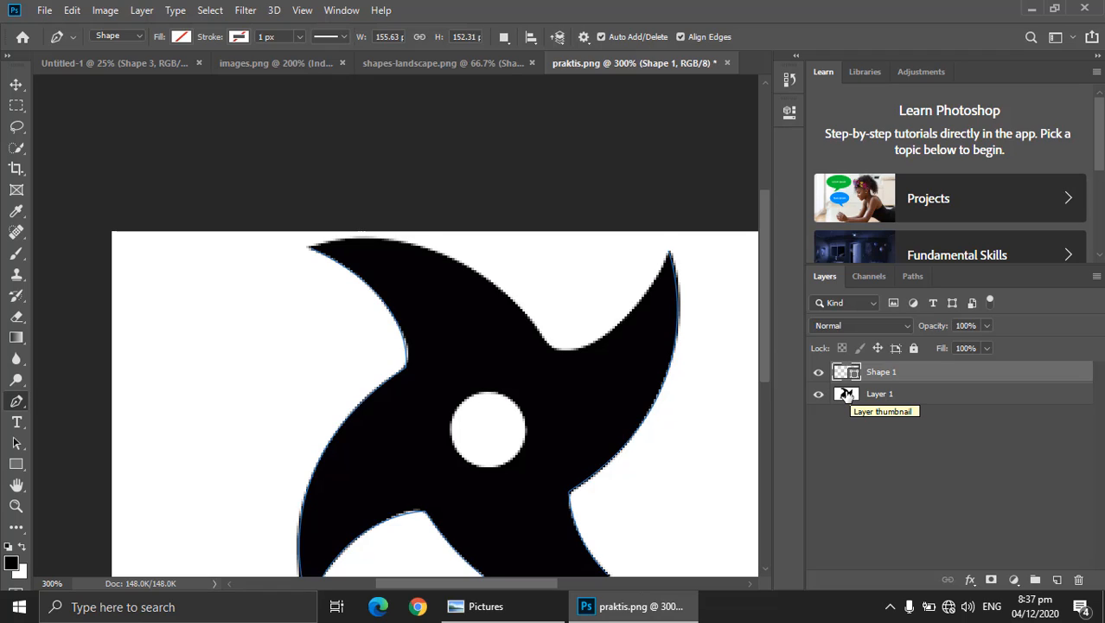
{"action": "left_click", "coordinate": [311, 250]}
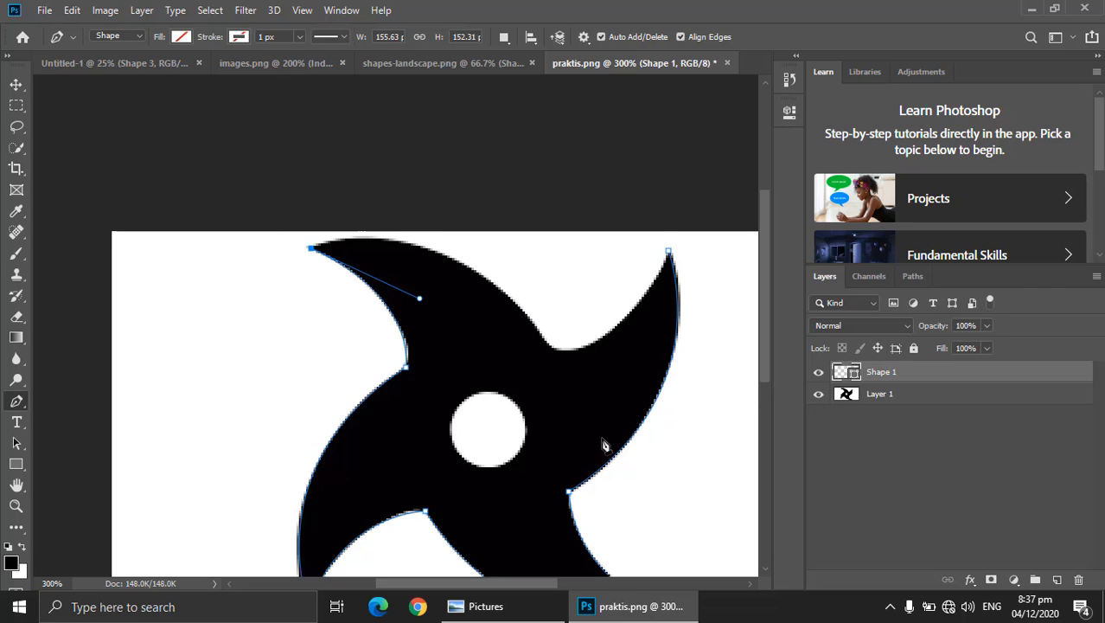
Step: Trace the upper-left blade's outer edge with a curve to the upper-right inner corner, about 156 px high overall, and remove that corner's outgoing handle
{"action": "left_click_drag", "start_coordinate": [519, 419], "coordinate": [518, 352]}
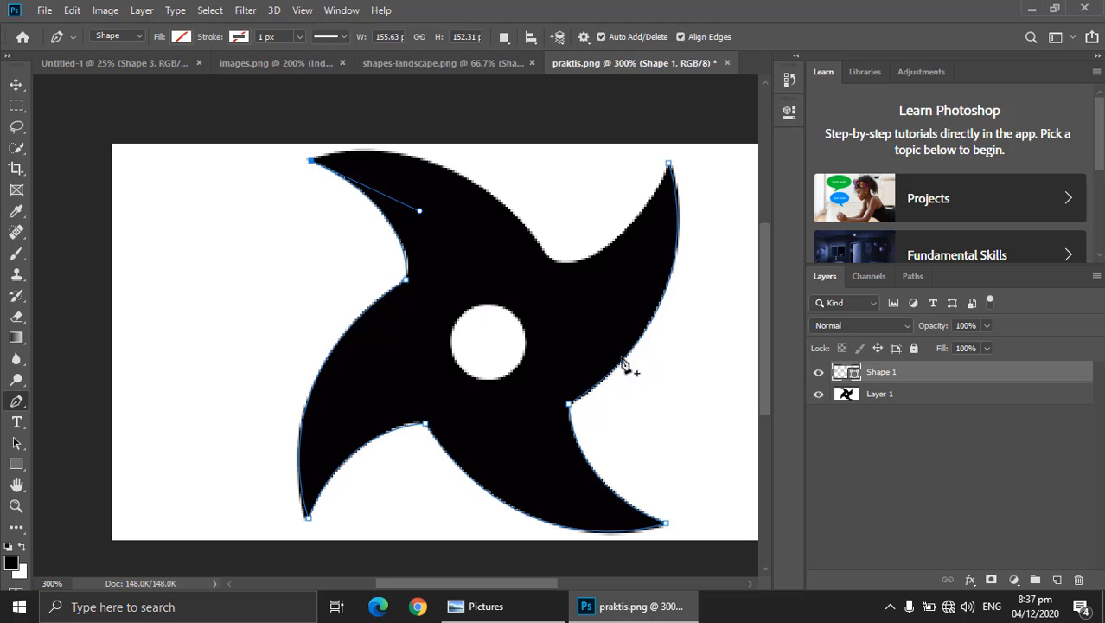
{"action": "left_click_drag", "start_coordinate": [494, 256], "coordinate": [461, 329]}
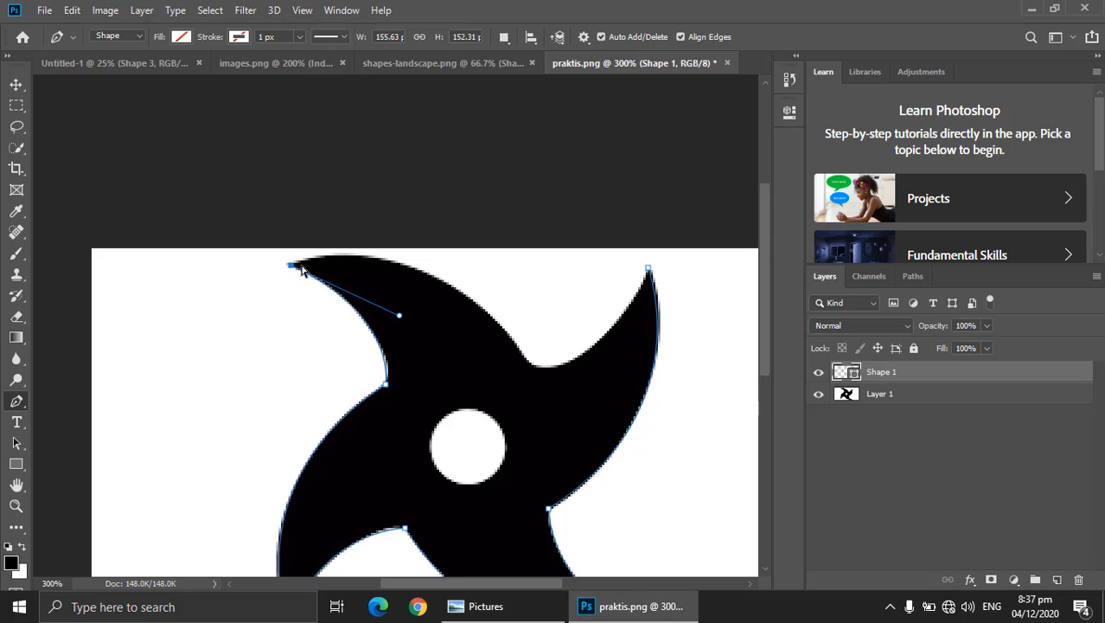
{"action": "scroll", "coordinate": [478, 286], "scroll_direction": "down", "scroll_amount": 2}
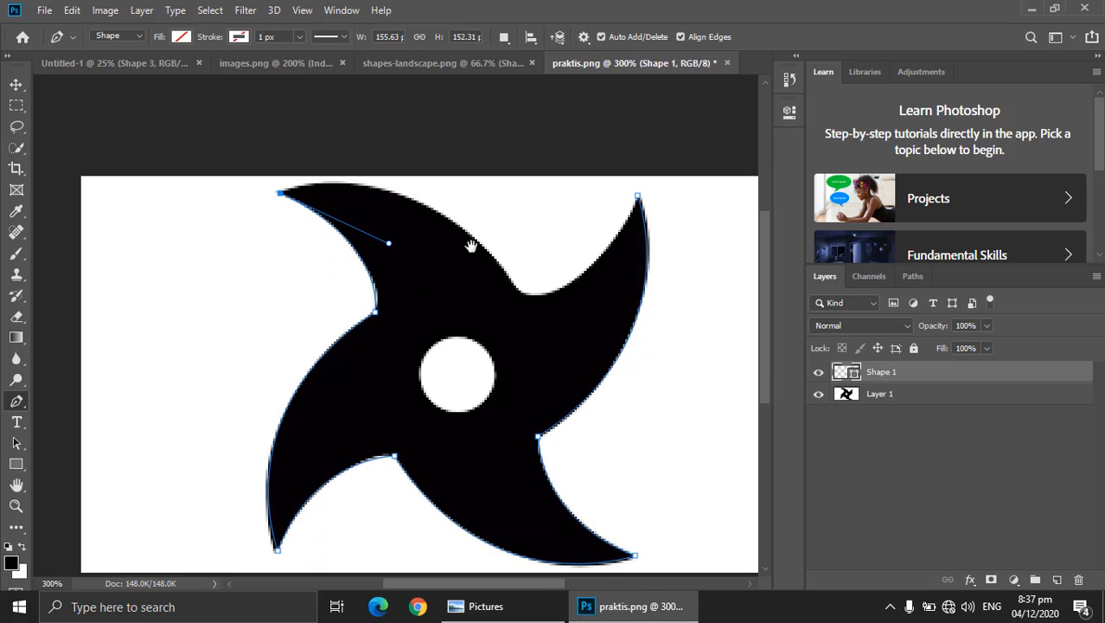
{"action": "left_click_drag", "start_coordinate": [521, 291], "coordinate": [639, 442]}
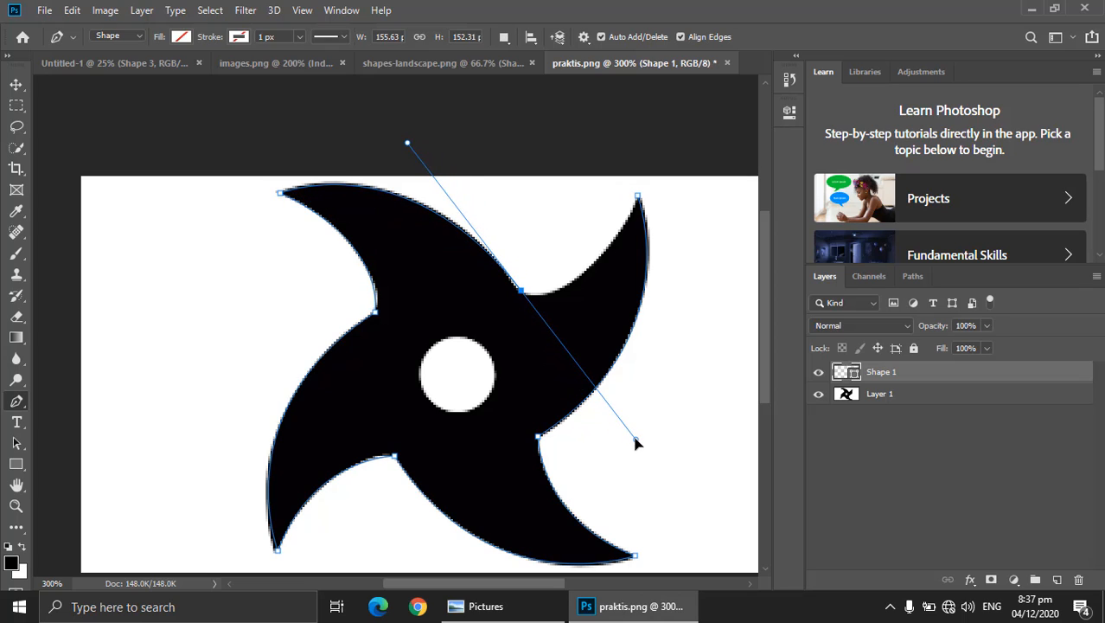
{"action": "left_click_drag", "start_coordinate": [568, 278], "coordinate": [444, 404]}
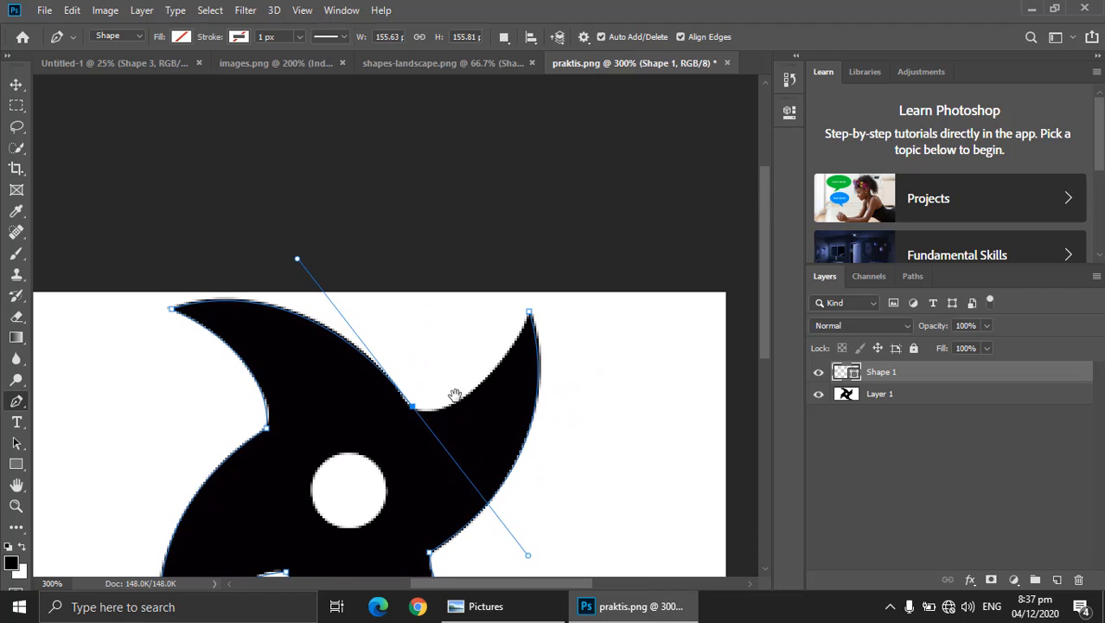
{"action": "left_click", "coordinate": [414, 405]}
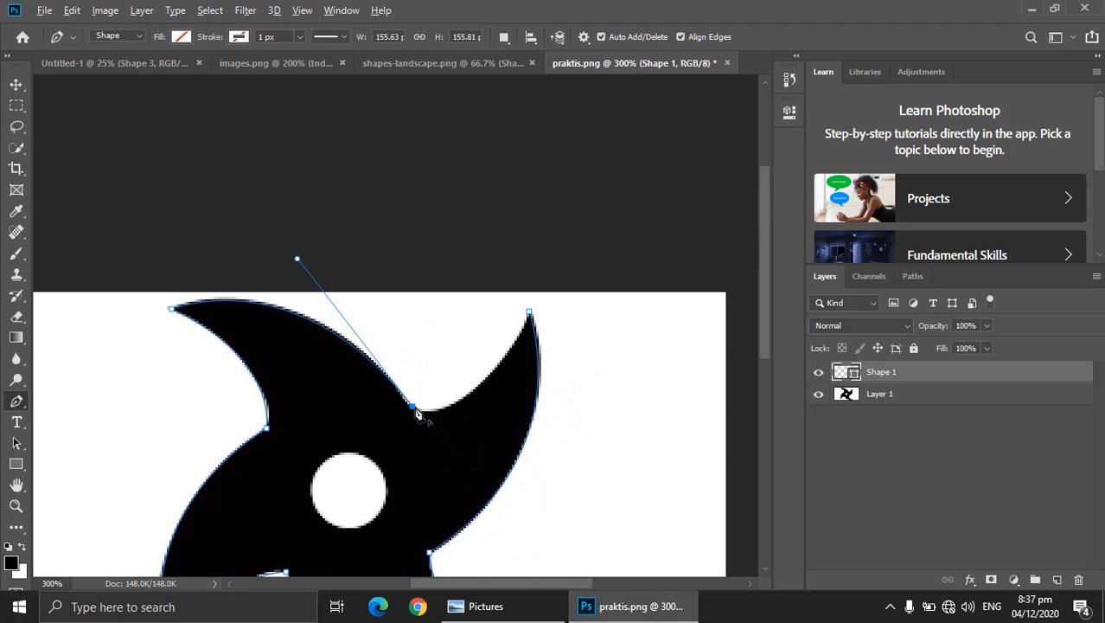
Step: Close the path at the upper-right blade's tip with a curve that follows the blade's inner edge
{"action": "left_click", "coordinate": [529, 314]}
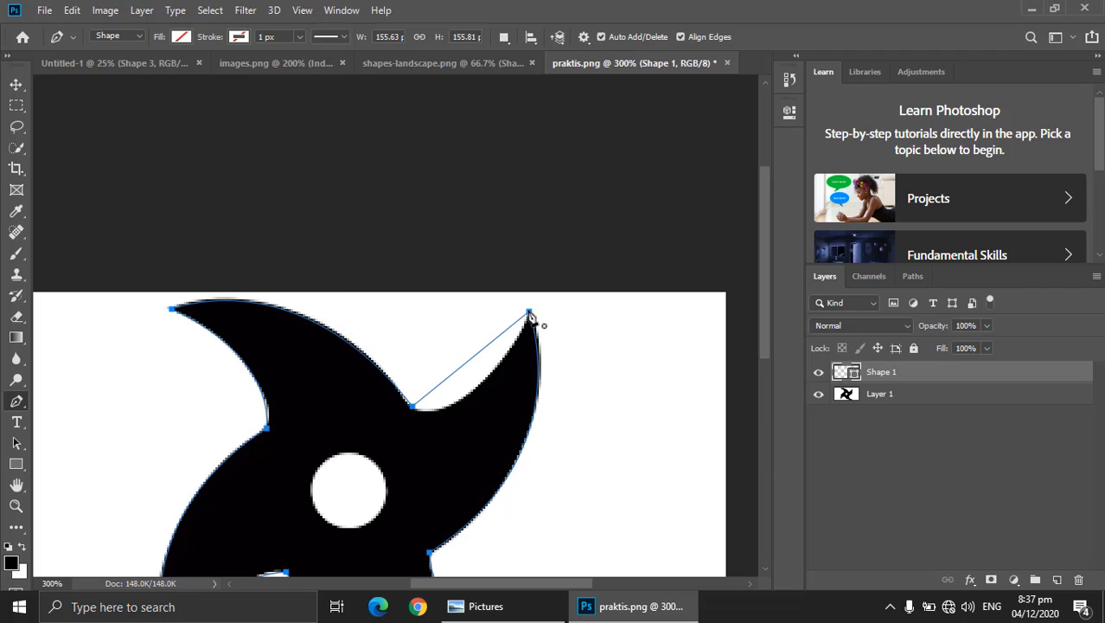
{"action": "left_click_drag", "start_coordinate": [529, 314], "coordinate": [598, 186]}
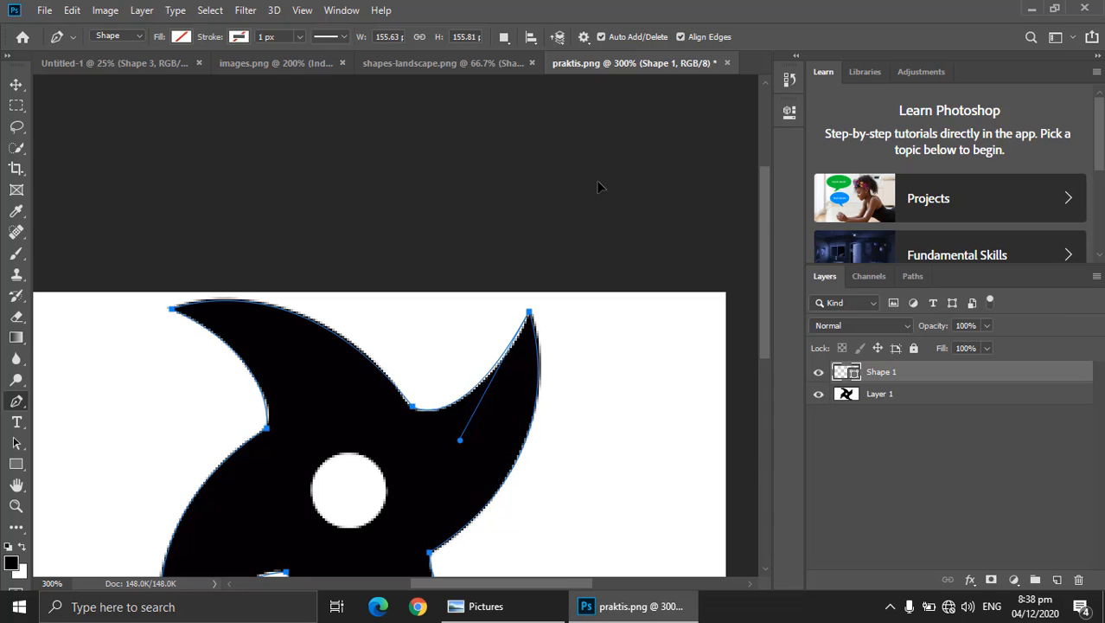
{"action": "left_click_drag", "start_coordinate": [598, 186], "coordinate": [599, 185]}
{"action": "left_click_drag", "start_coordinate": [287, 390], "coordinate": [317, 260]}
{"action": "left_click", "coordinate": [317, 267], "text": "alt"}
{"action": "left_click_drag", "start_coordinate": [343, 305], "coordinate": [350, 262]}
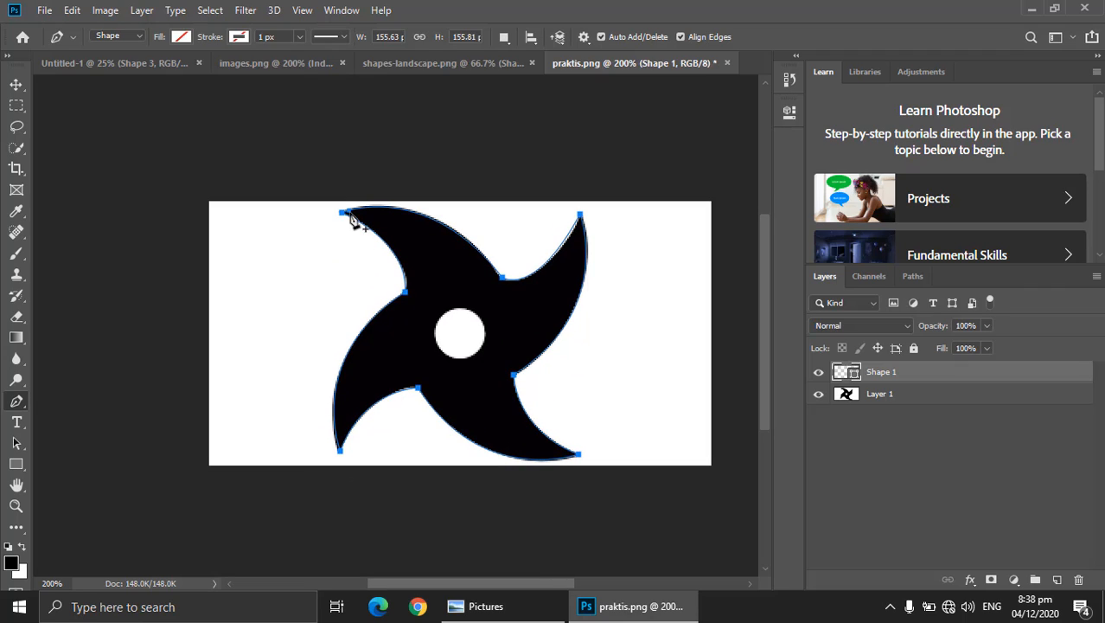
Step: Fill the closed four-bladed star shape with bright green
{"action": "left_click", "coordinate": [183, 37]}
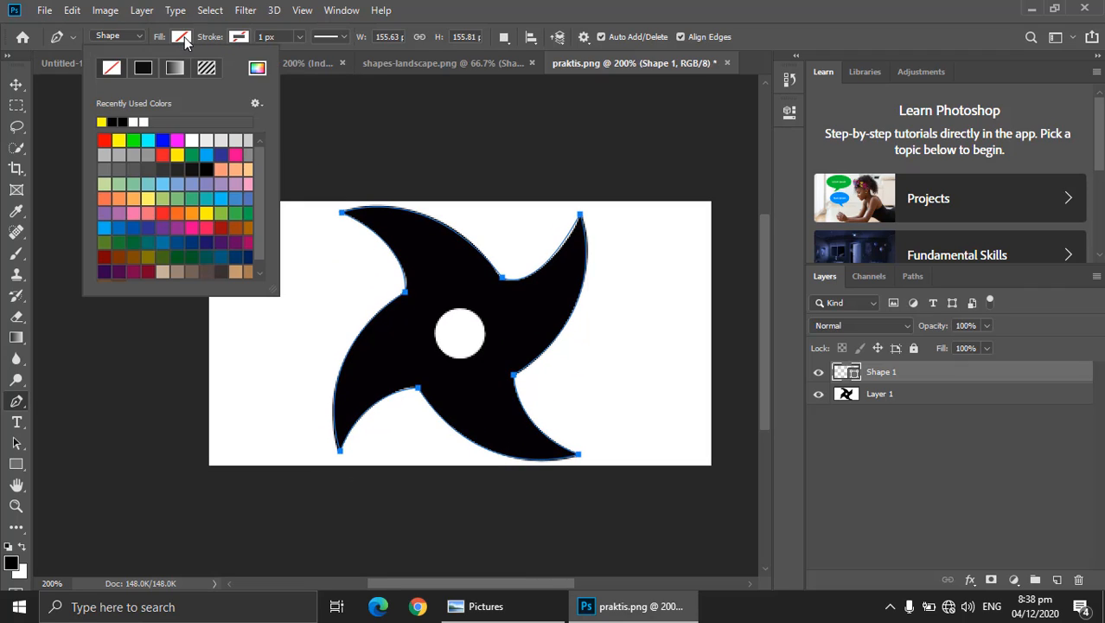
{"action": "left_click", "coordinate": [135, 140]}
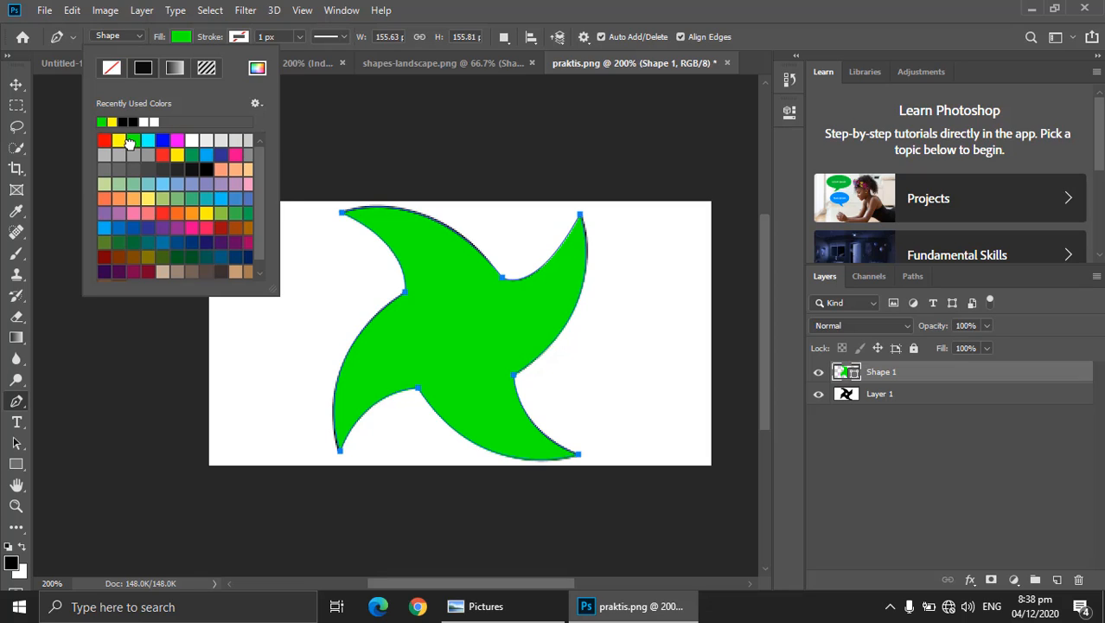
{"action": "key", "text": "Escape"}
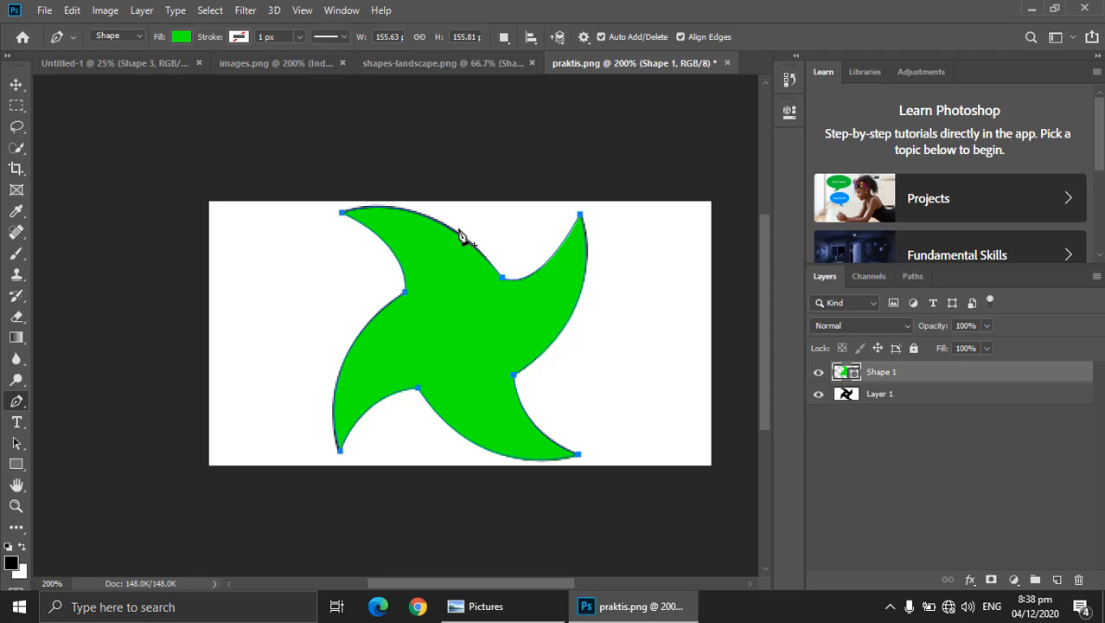
Step: Look through the path operations available for combining or excluding shapes
{"action": "left_click", "coordinate": [501, 43]}
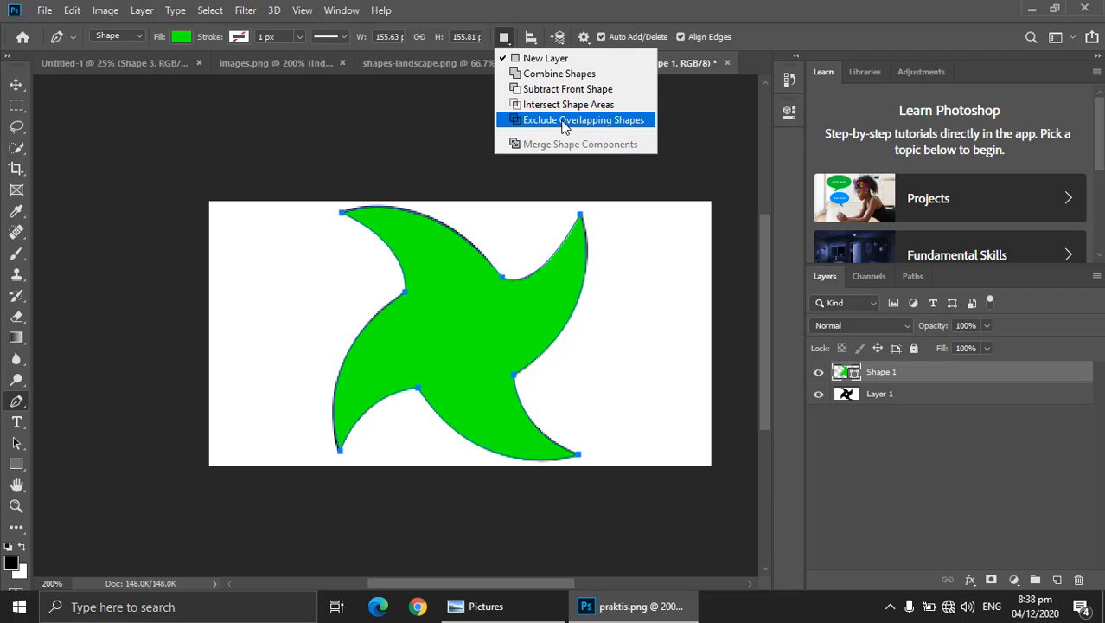
{"action": "left_click", "coordinate": [548, 256]}
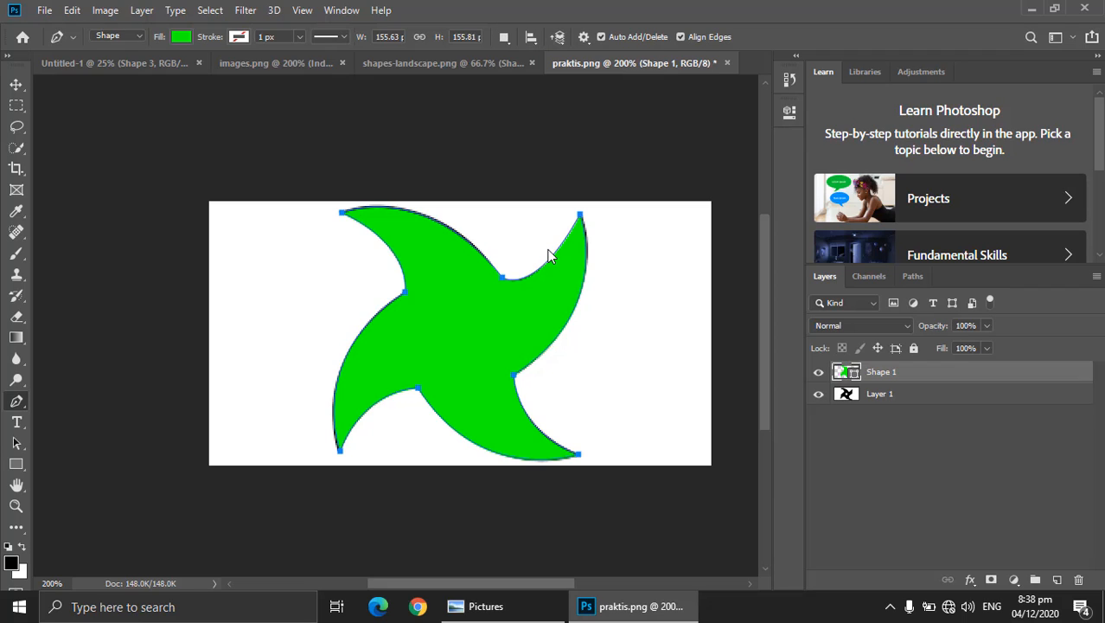